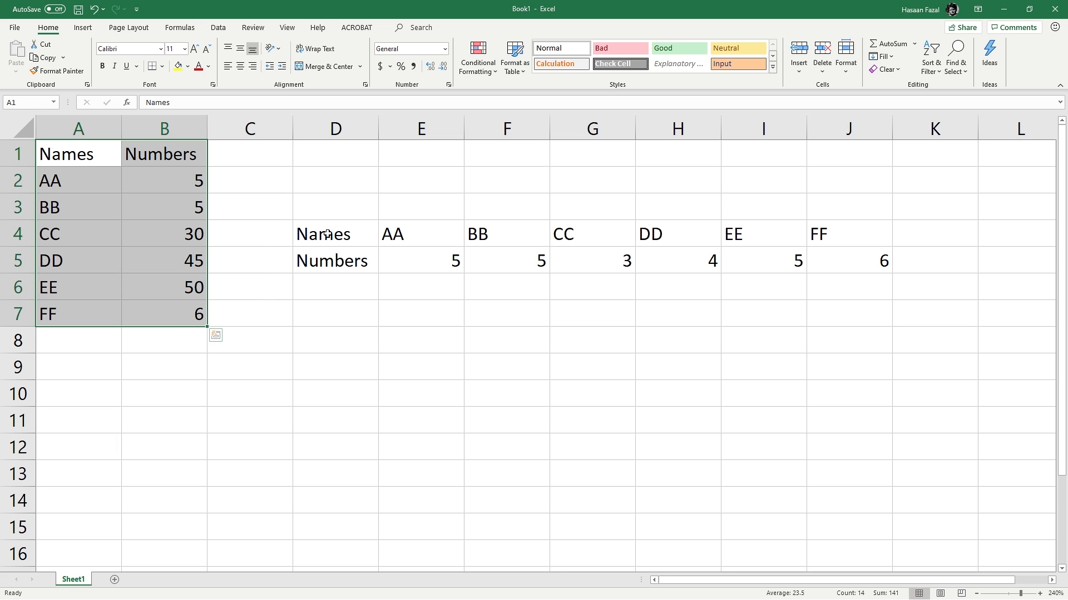
Step: Clear the old horizontal Names and Numbers table in D4:J5
left_click_drag(325, 238, 827, 268)
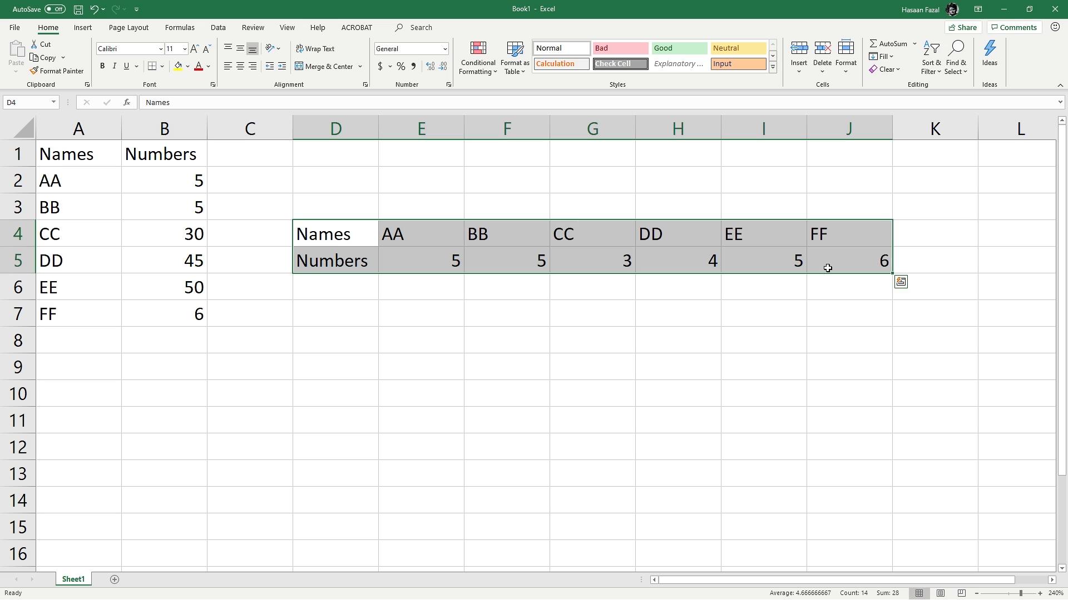
key("Delete")
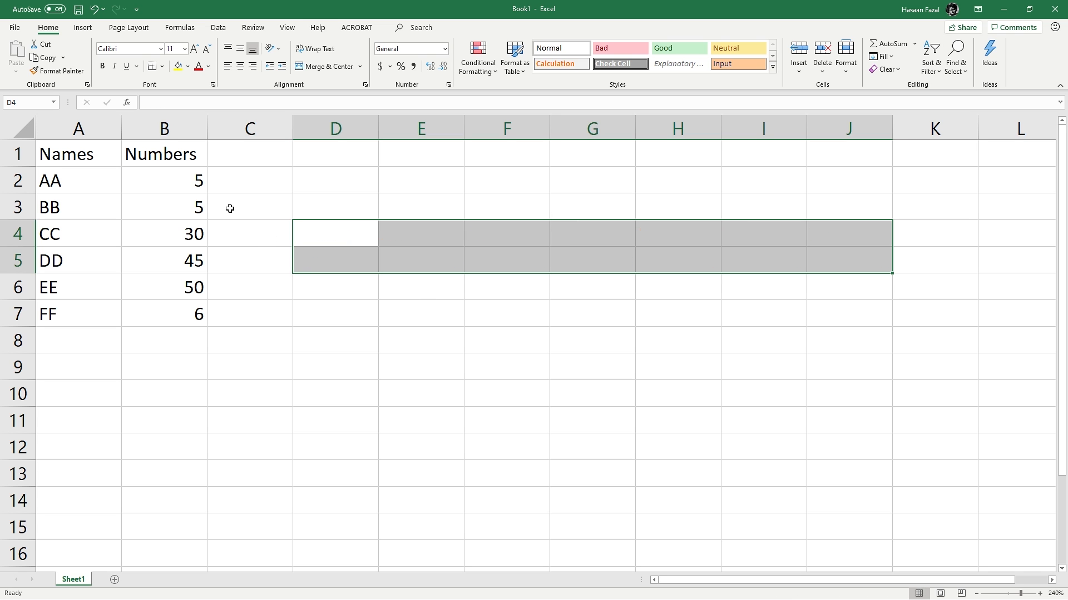
Step: Copy the Names and Numbers table in A1:B7 and paste it transposed starting at cell E2
left_click_drag(82, 158, 181, 312)
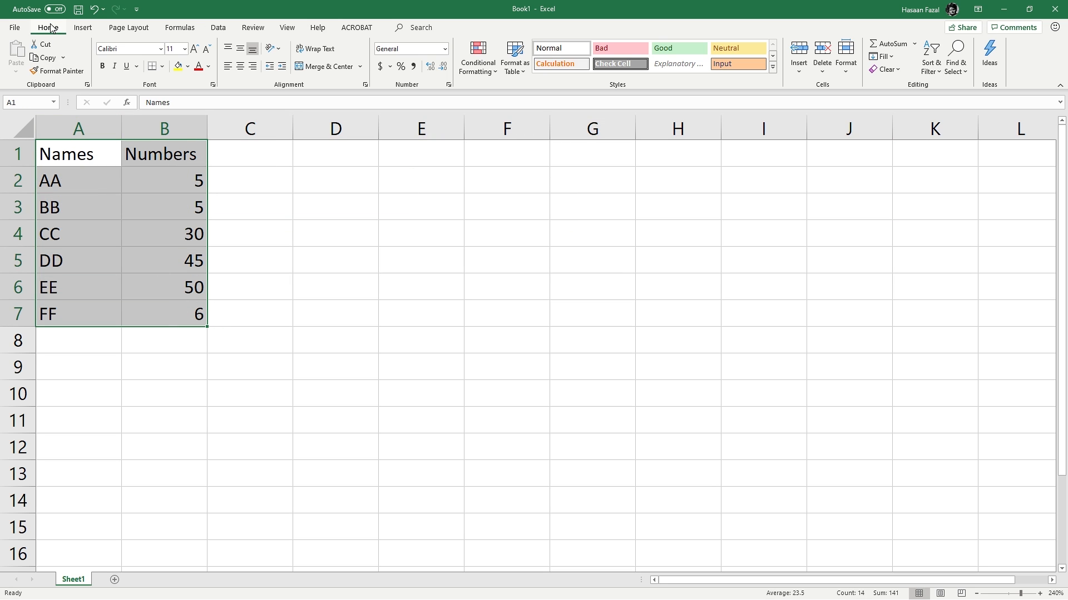
left_click(46, 58)
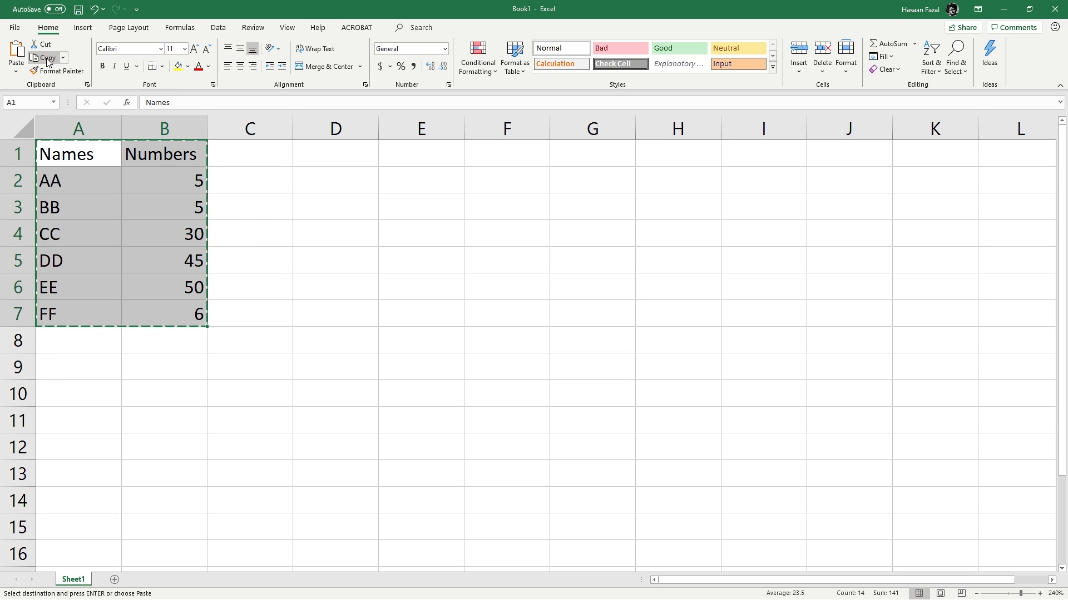
left_click(420, 179)
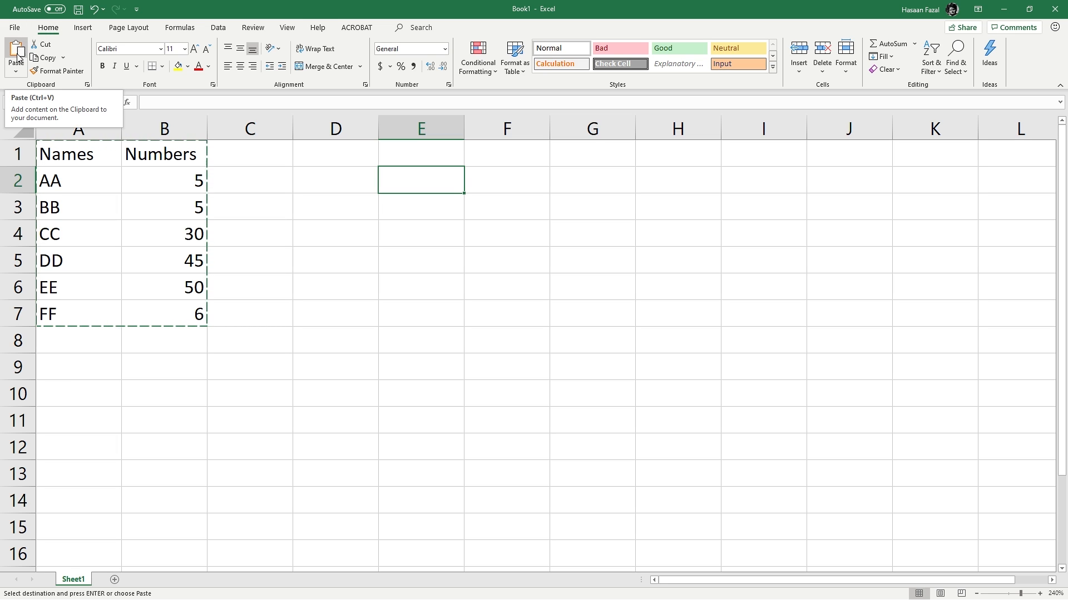
left_click(17, 75)
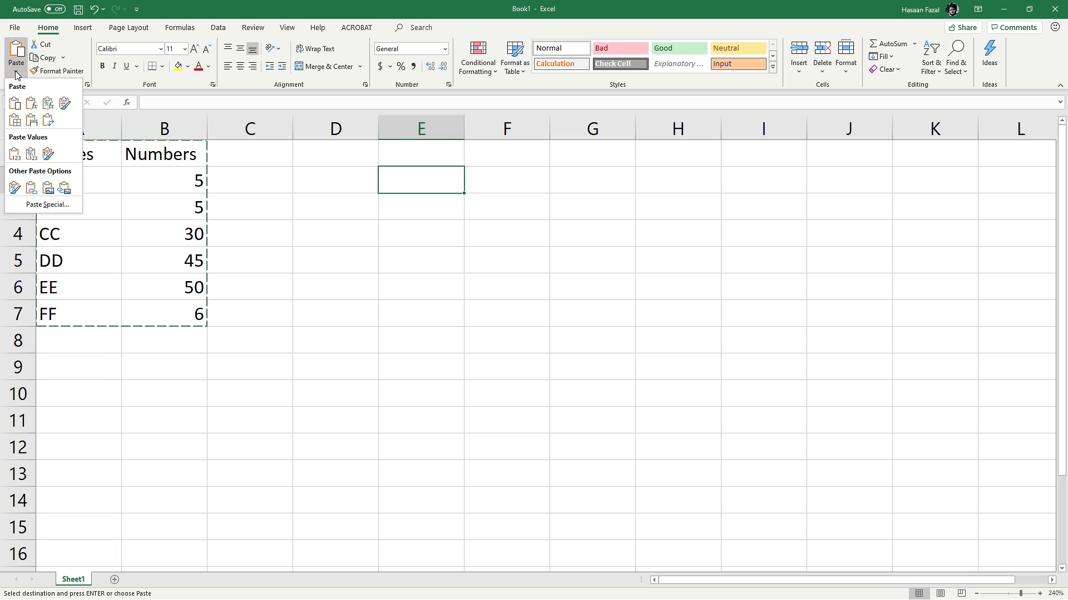
left_click(48, 124)
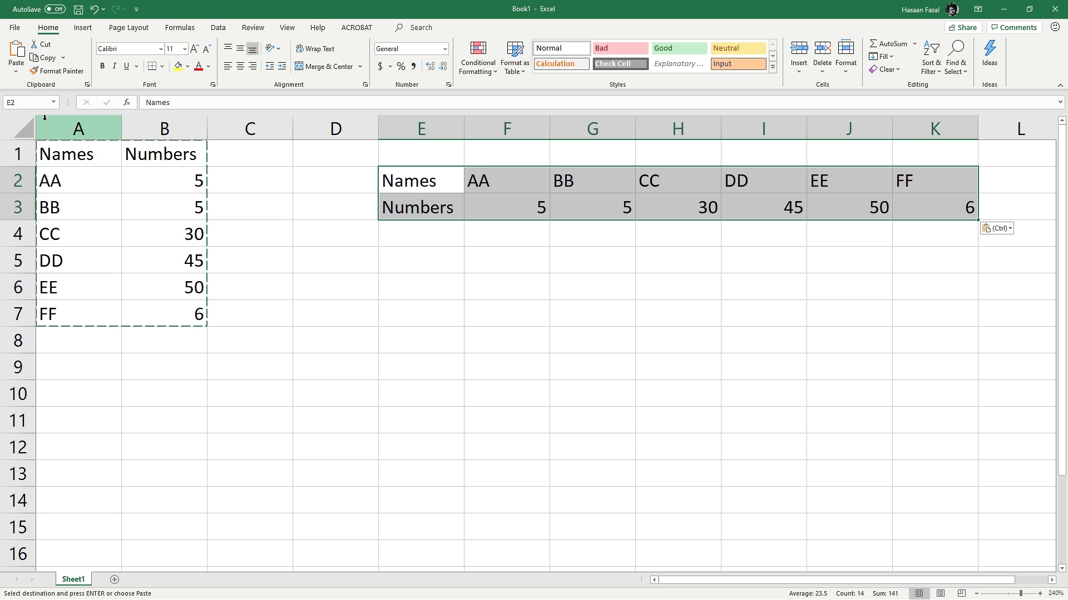
key("Escape")
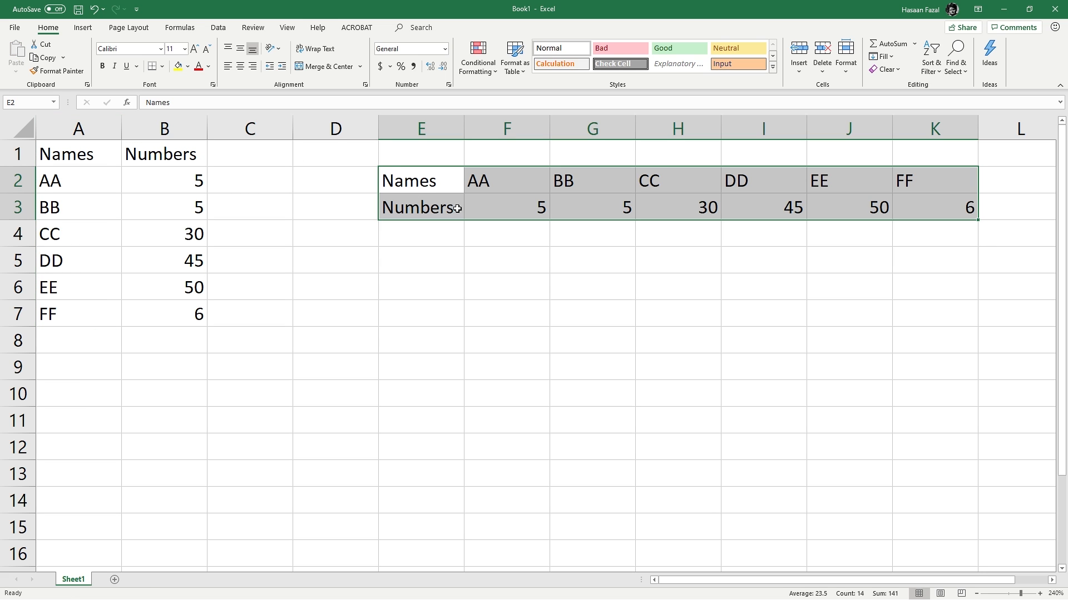
Step: Change the number for AA in cell B2 to 60
left_click(184, 182)
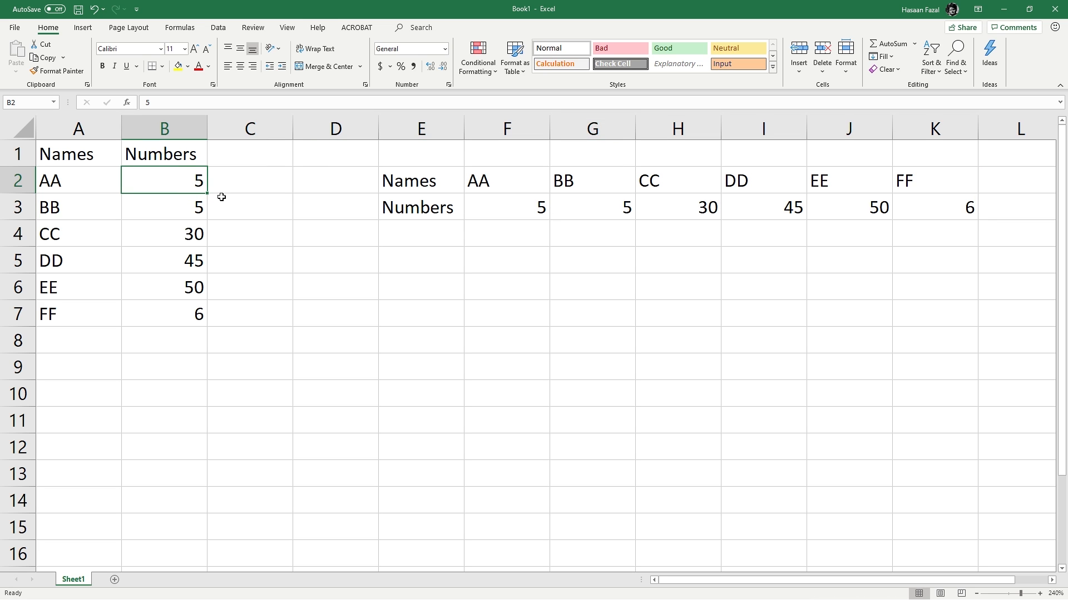
type("60")
key("Return")
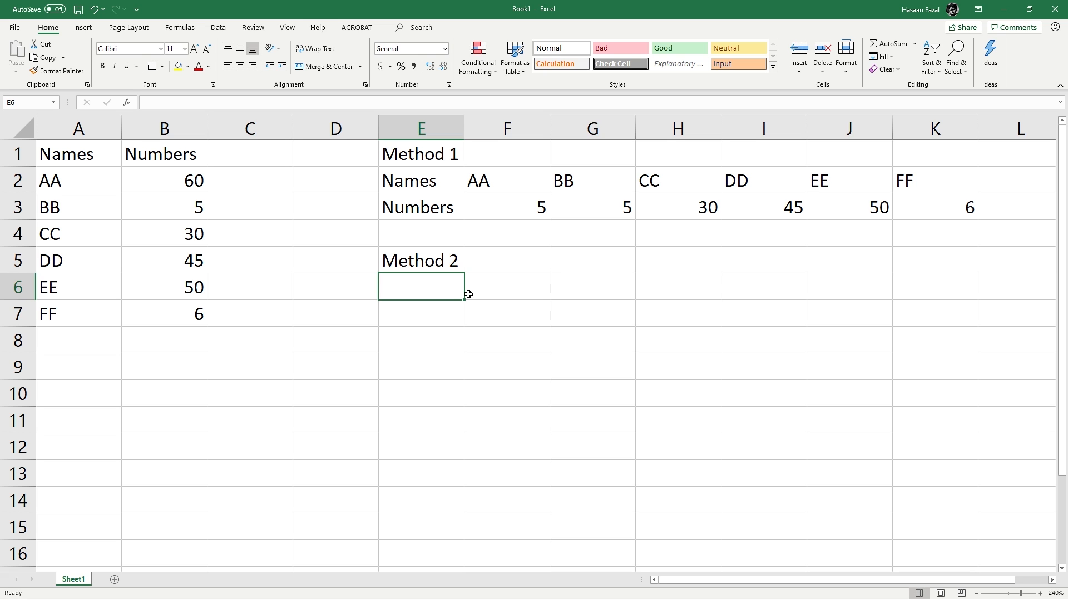
Step: Fill the range E6:K7 under Method 2 with the array formula =TRANSPOSE(A1:B7)
key("ctrl+Home")
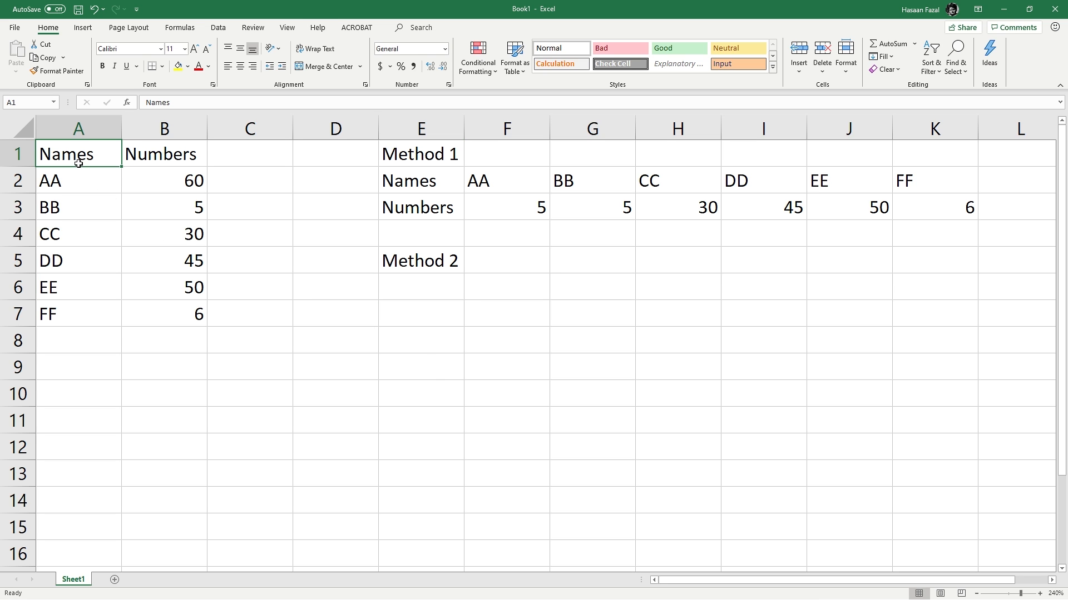
left_click_drag(79, 157, 179, 304)
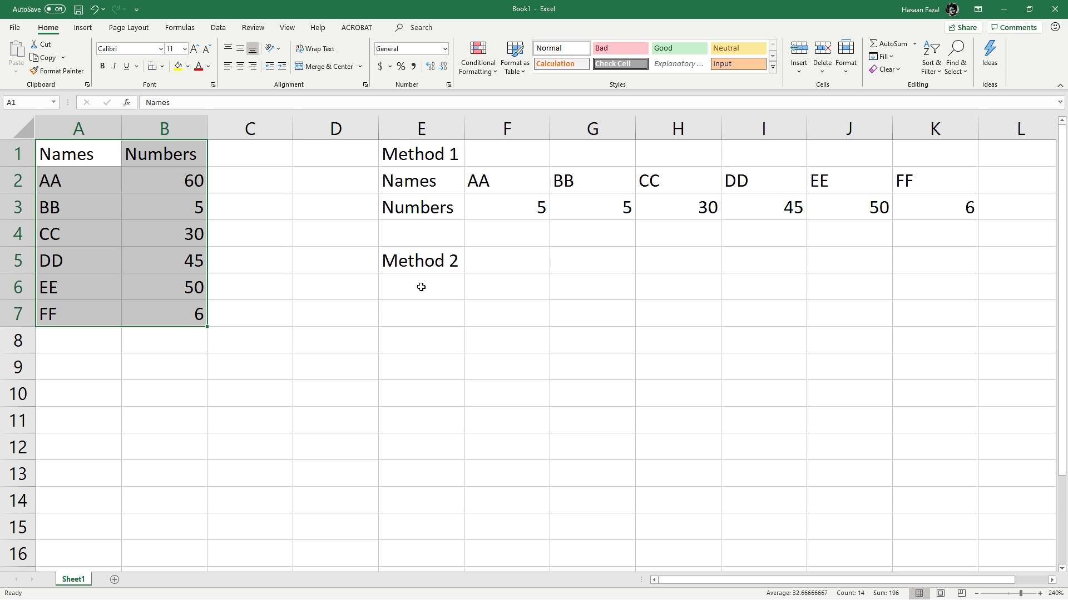
left_click_drag(421, 286, 425, 311)
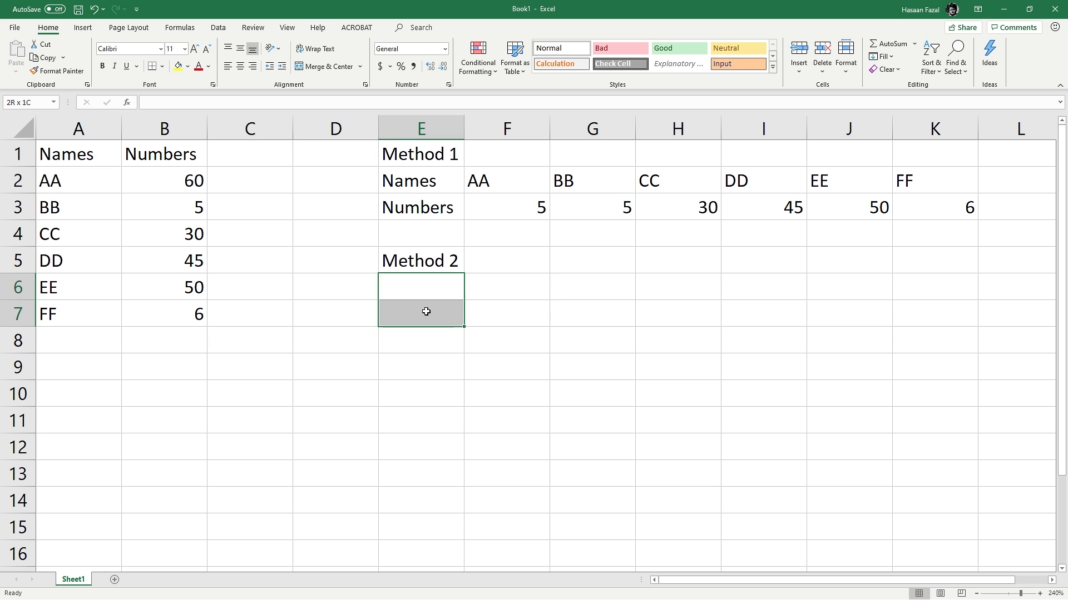
left_click_drag(426, 311, 923, 313)
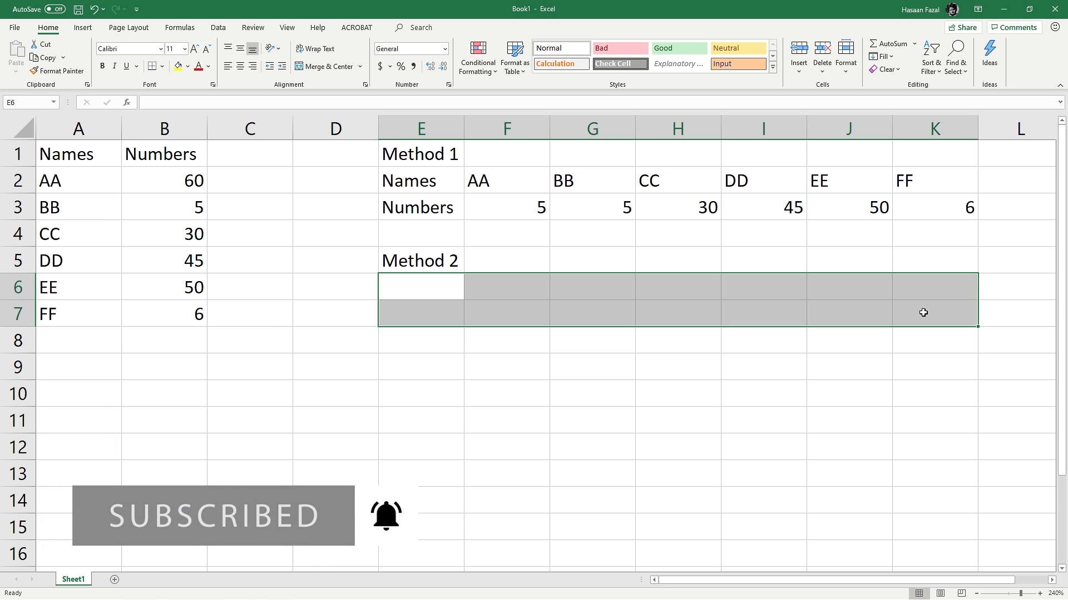
key("F2")
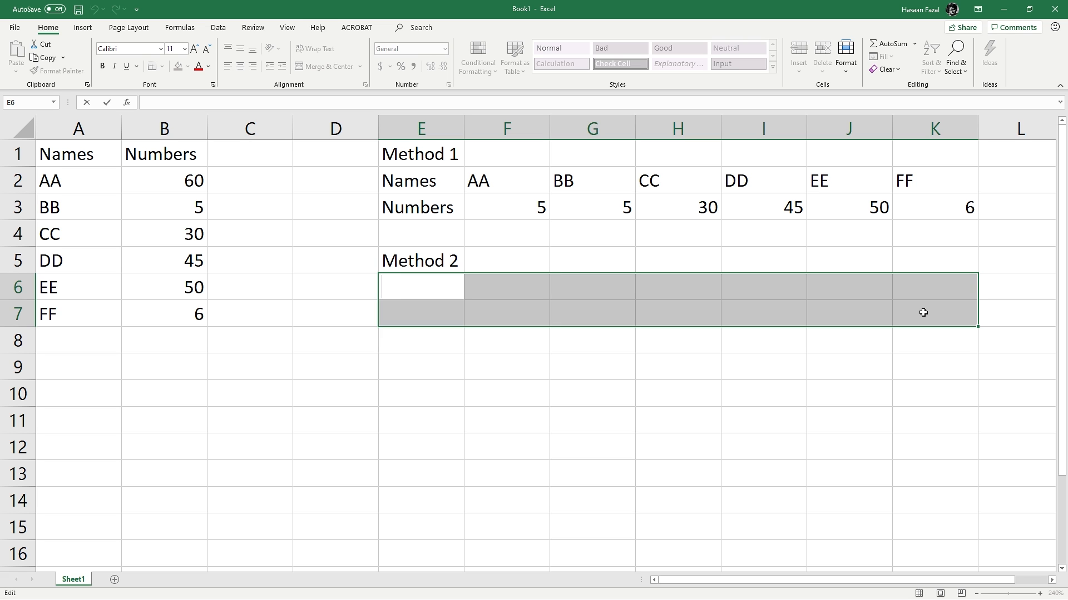
type("=tra")
key("Tab")
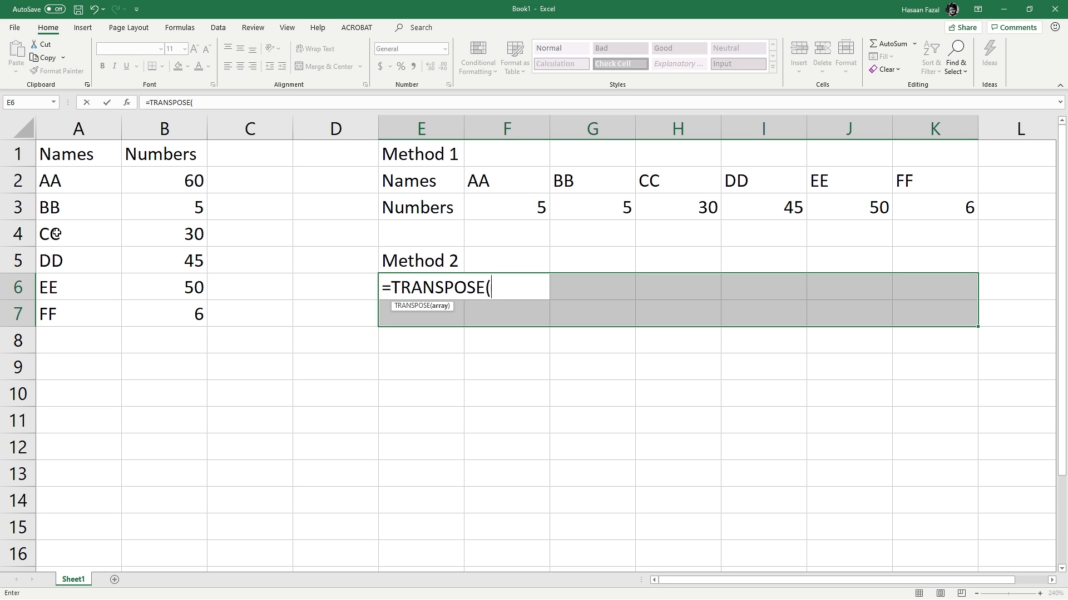
left_click_drag(81, 157, 176, 313)
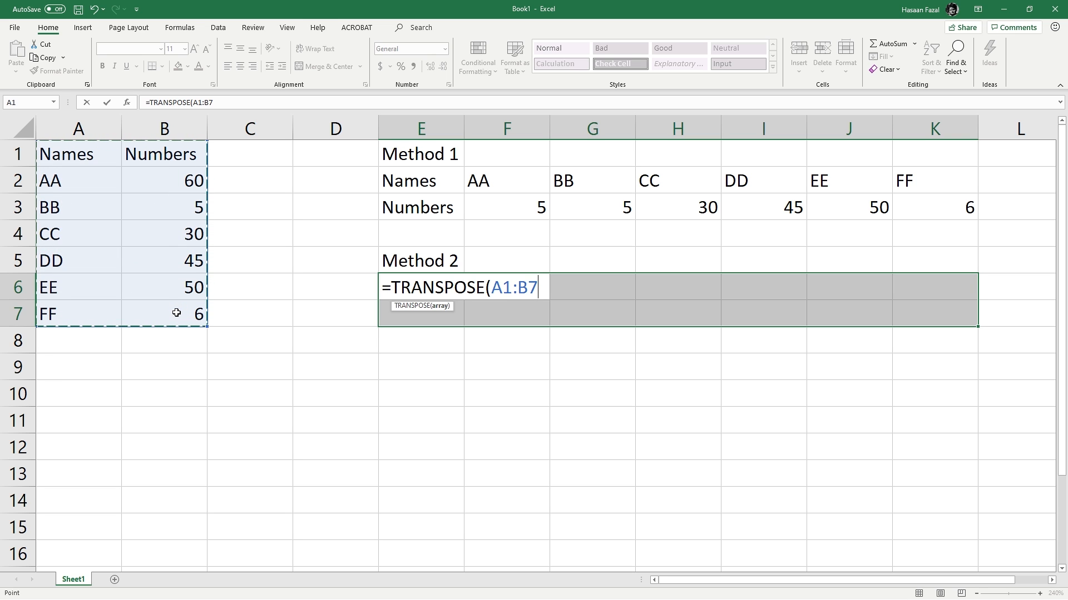
type(")")
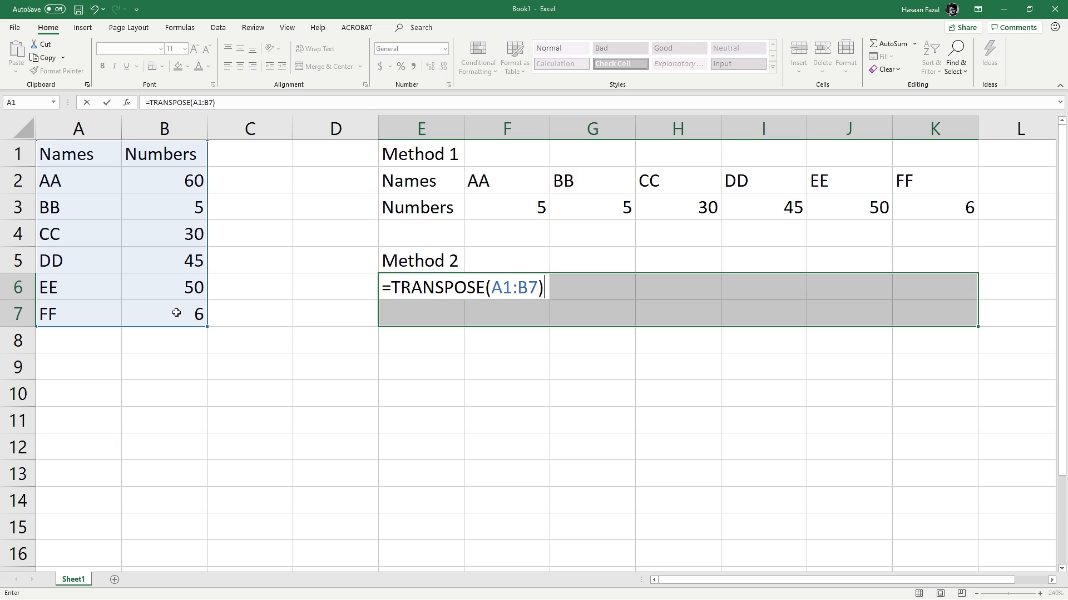
key("ctrl+shift+Return")
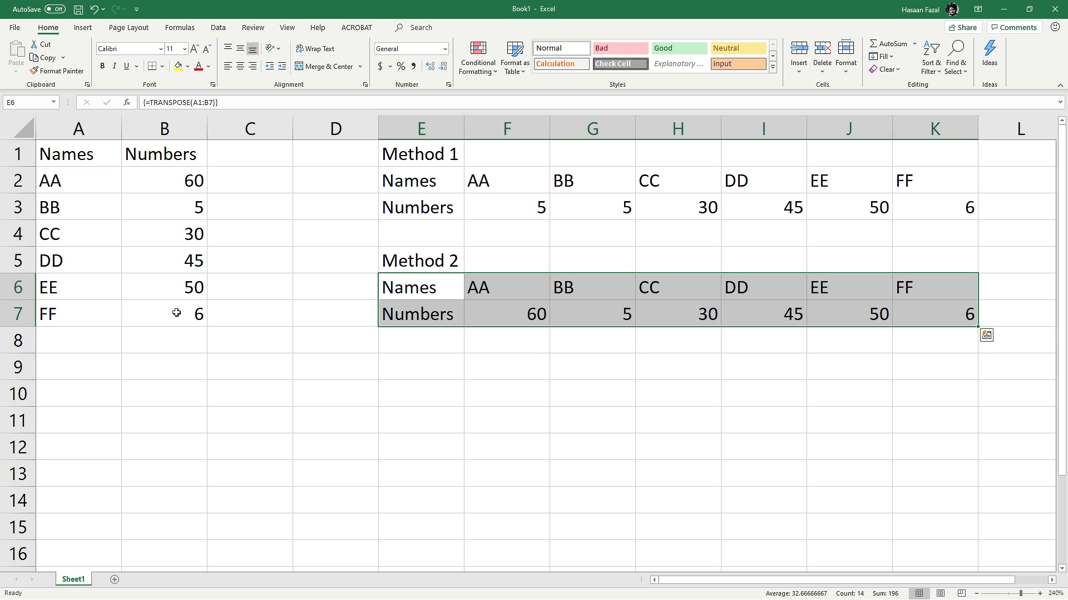
Step: Change the number for BB in cell B3 to 15
left_click(173, 215)
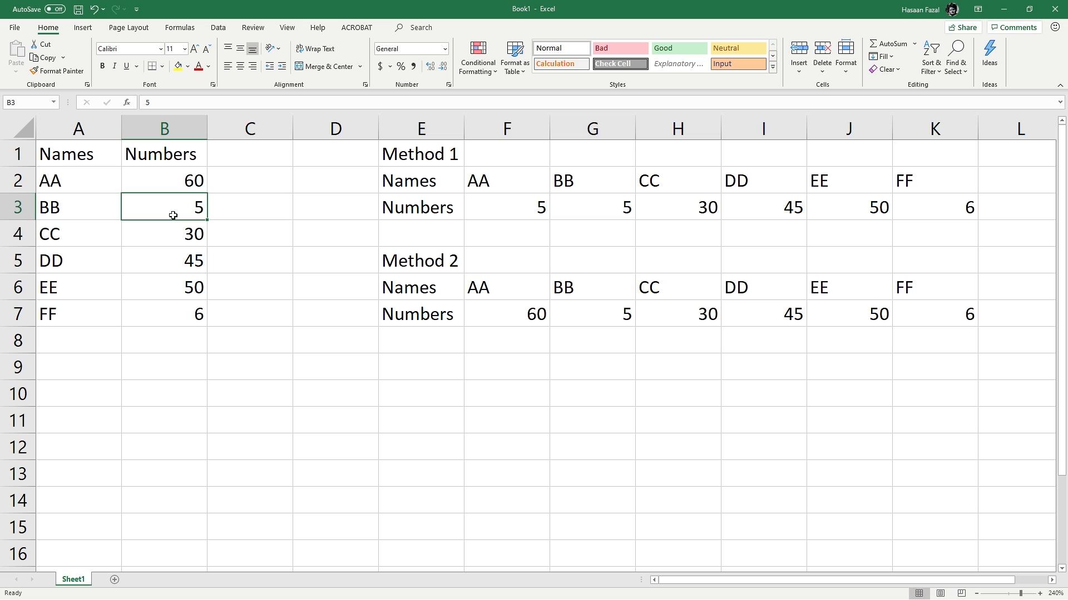
type("15")
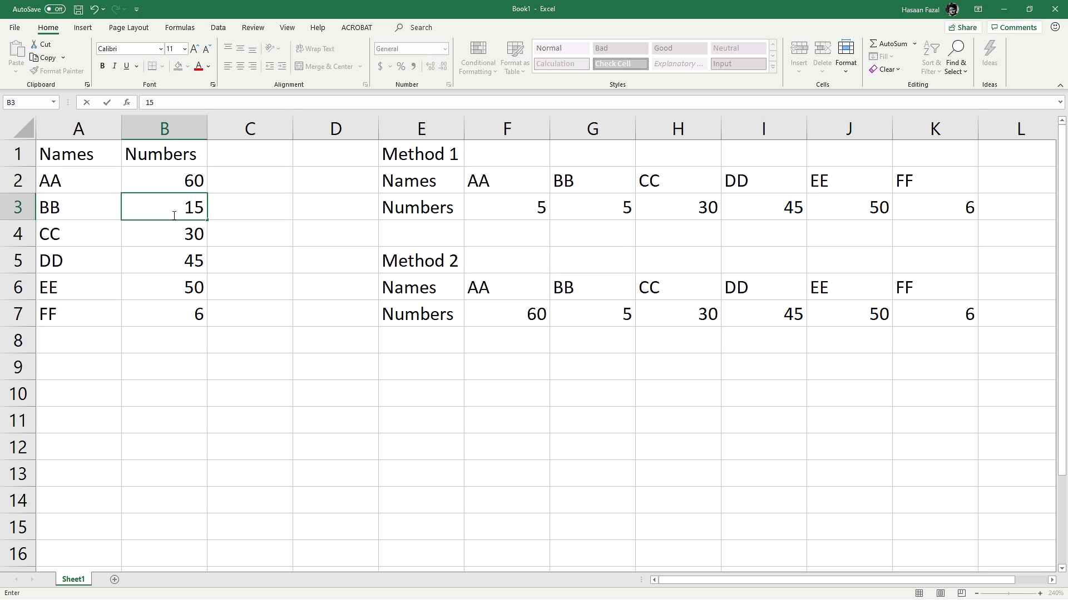
key("Return")
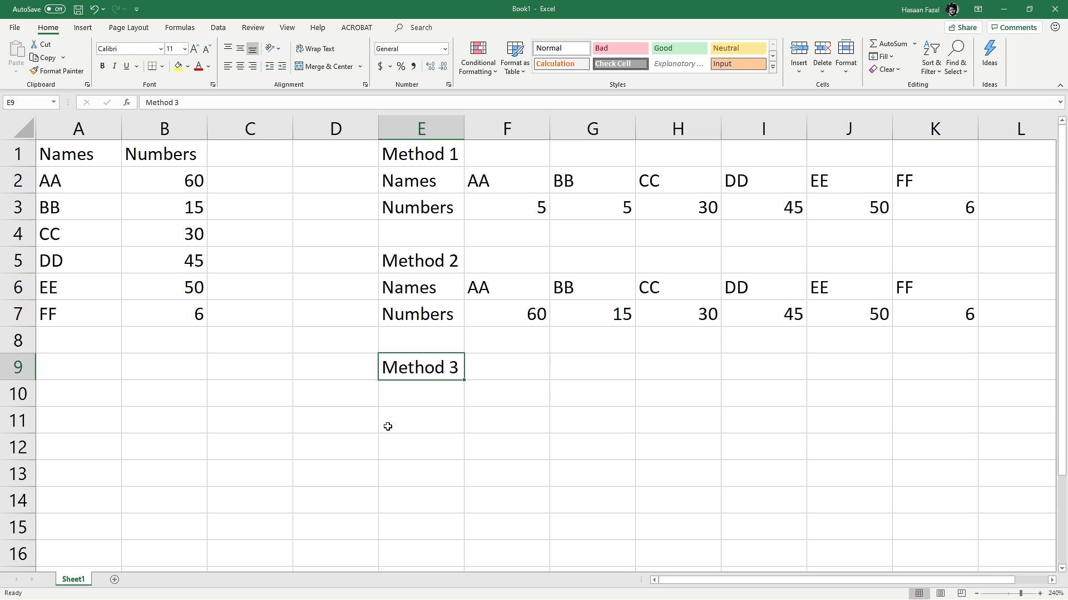
Step: Enter the formula =A1 in cell E10 beneath the Method 3 label
key("Down")
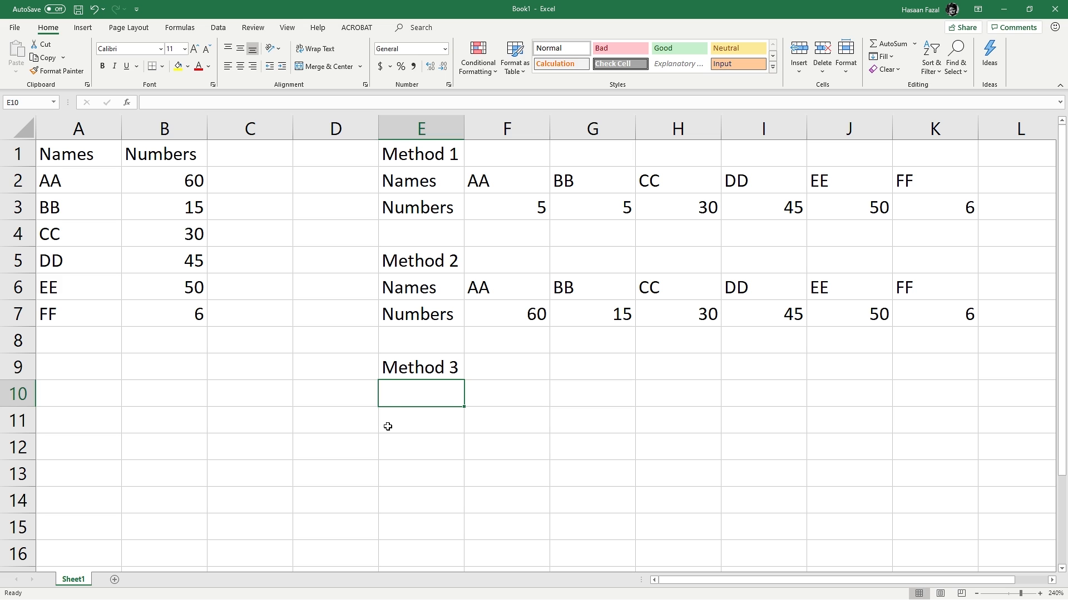
type("=")
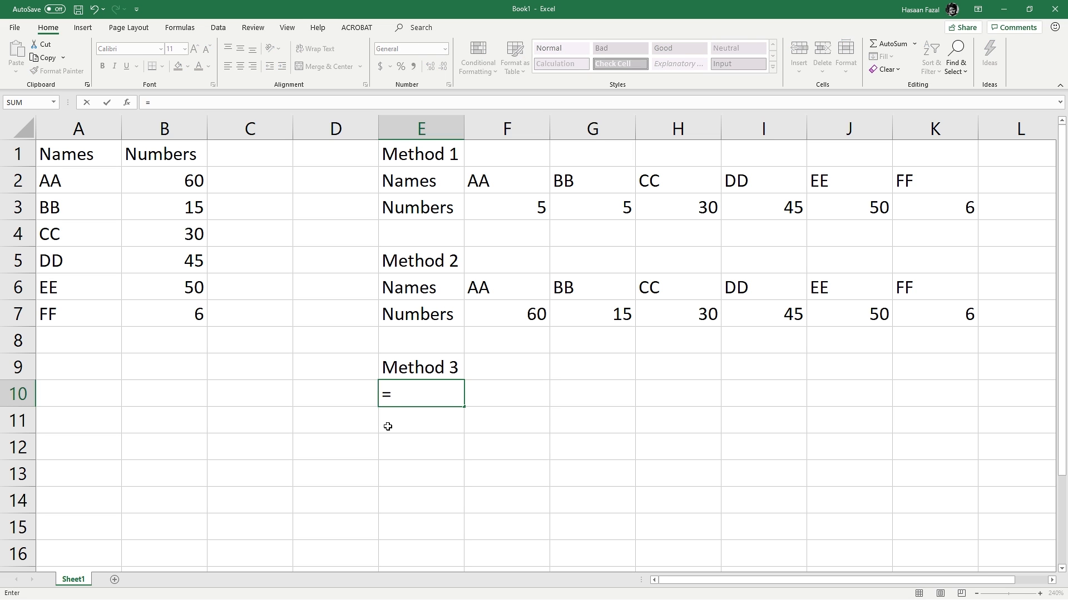
left_click(69, 160)
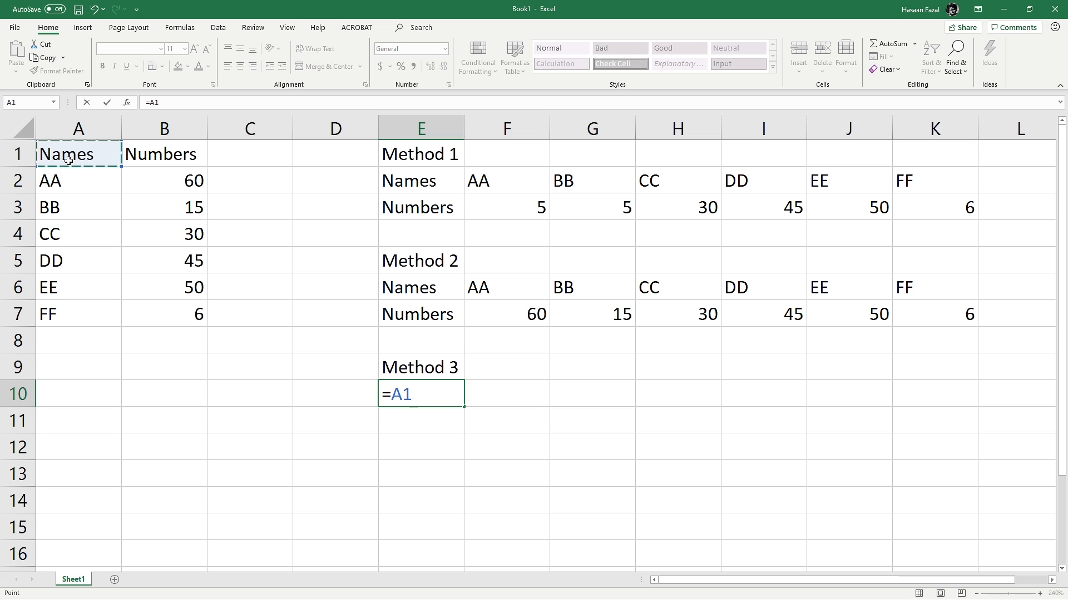
key("Return")
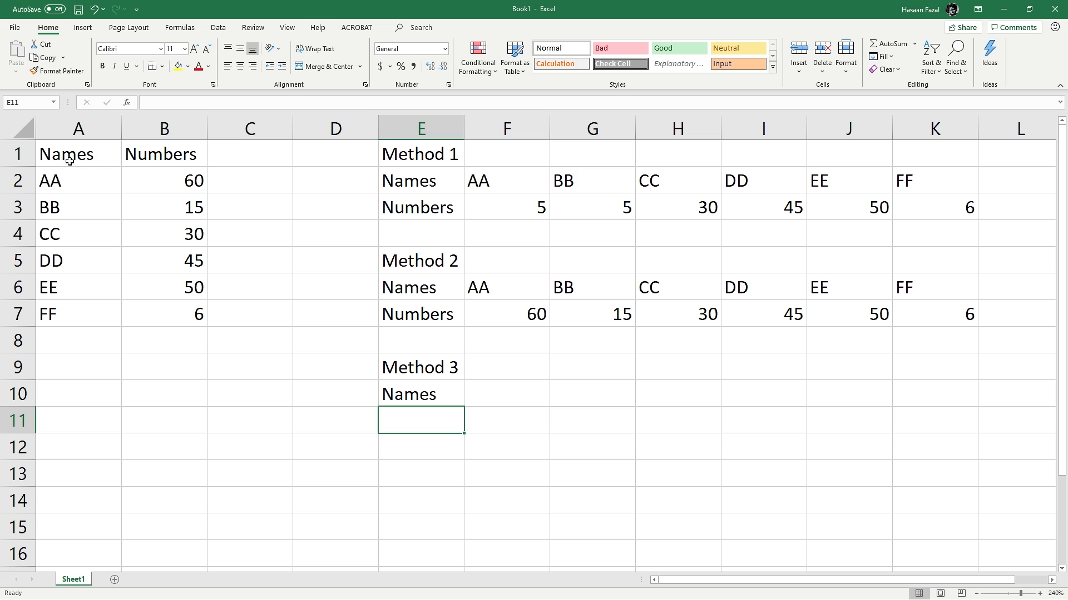
Step: Extend the E10 reference formula across to column F and down to row 16
left_click(429, 395)
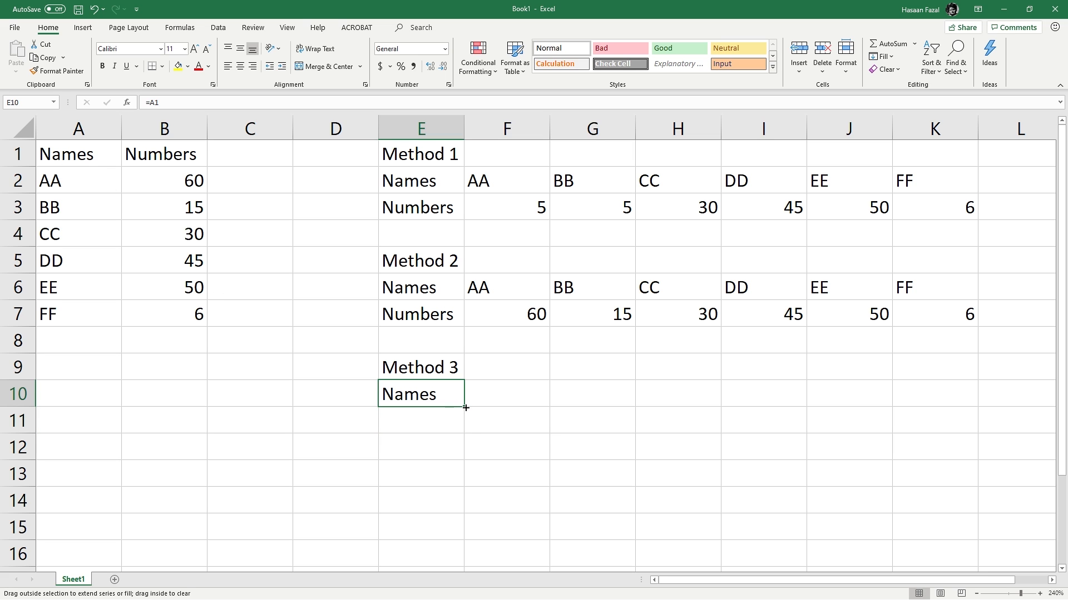
left_click_drag(463, 406, 545, 410)
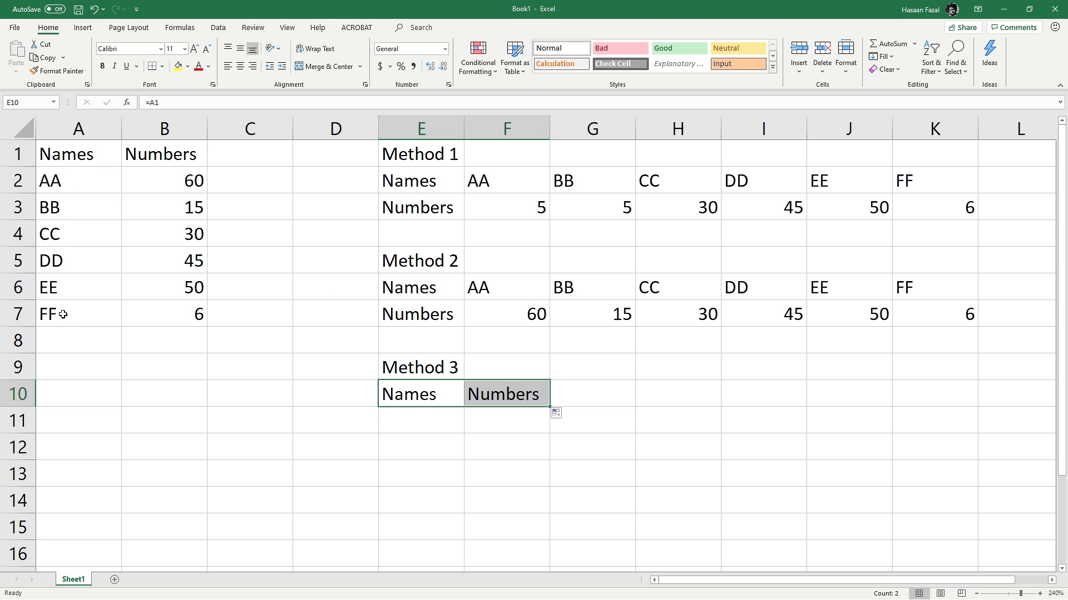
left_click_drag(550, 406, 547, 558)
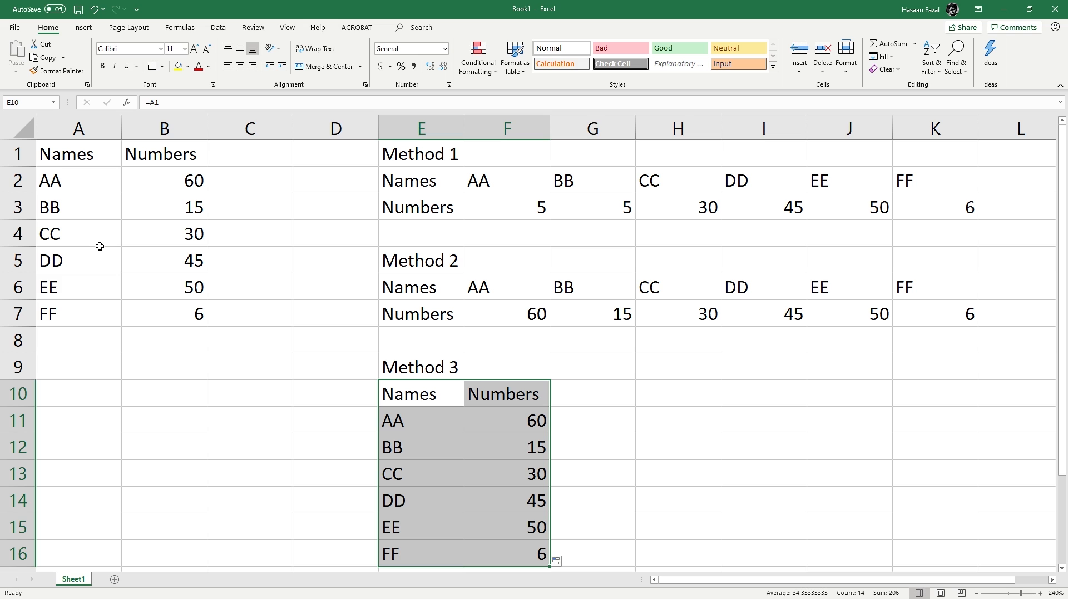
Step: Replace every = with # in the Method 3 reference formulas in E10:F16
left_click(423, 427)
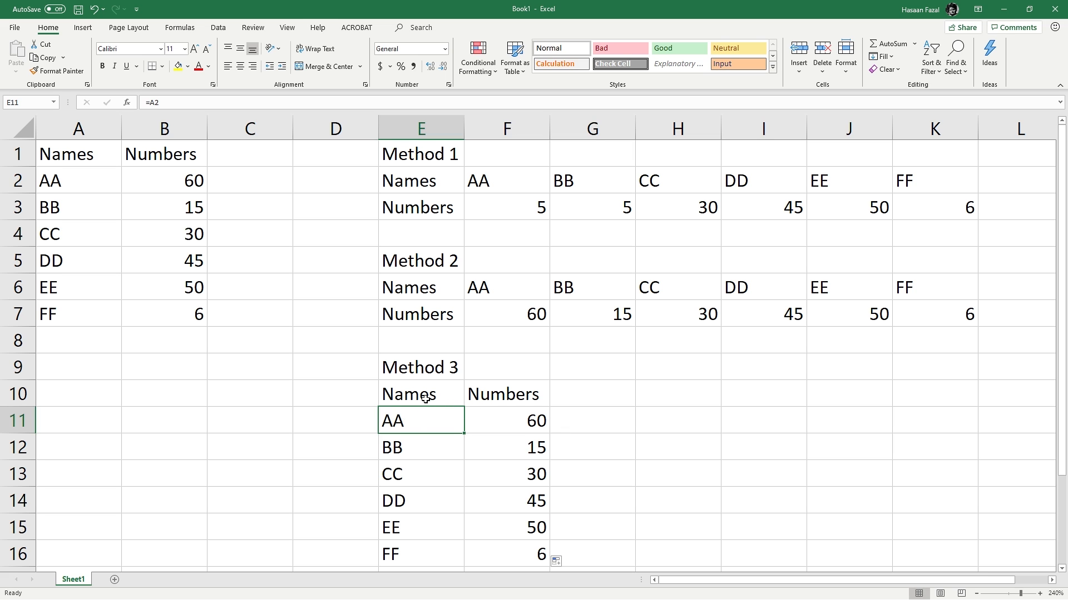
left_click_drag(424, 398, 530, 551)
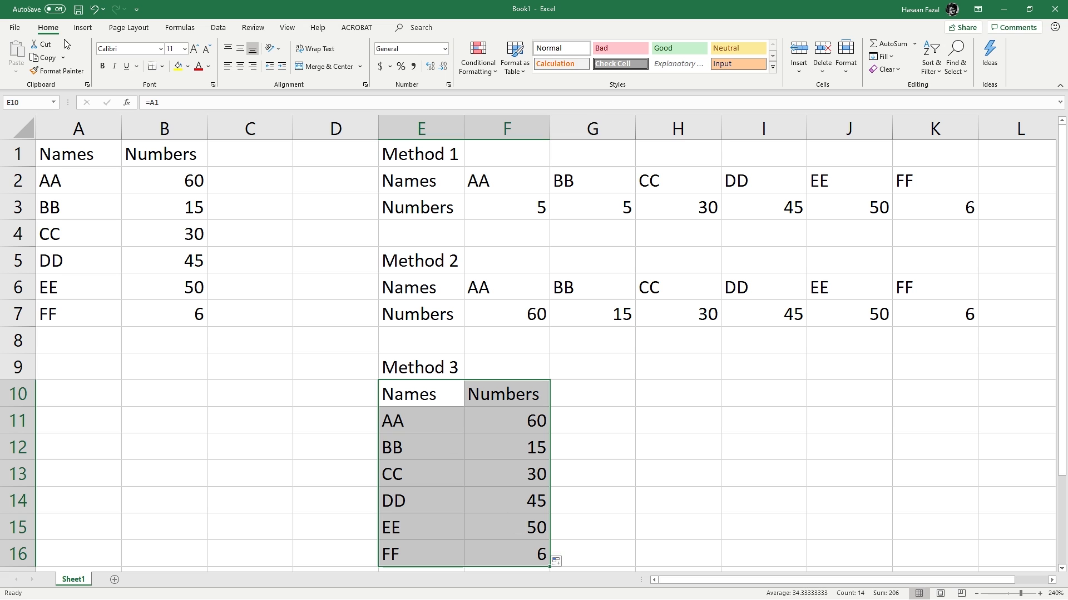
left_click(963, 72)
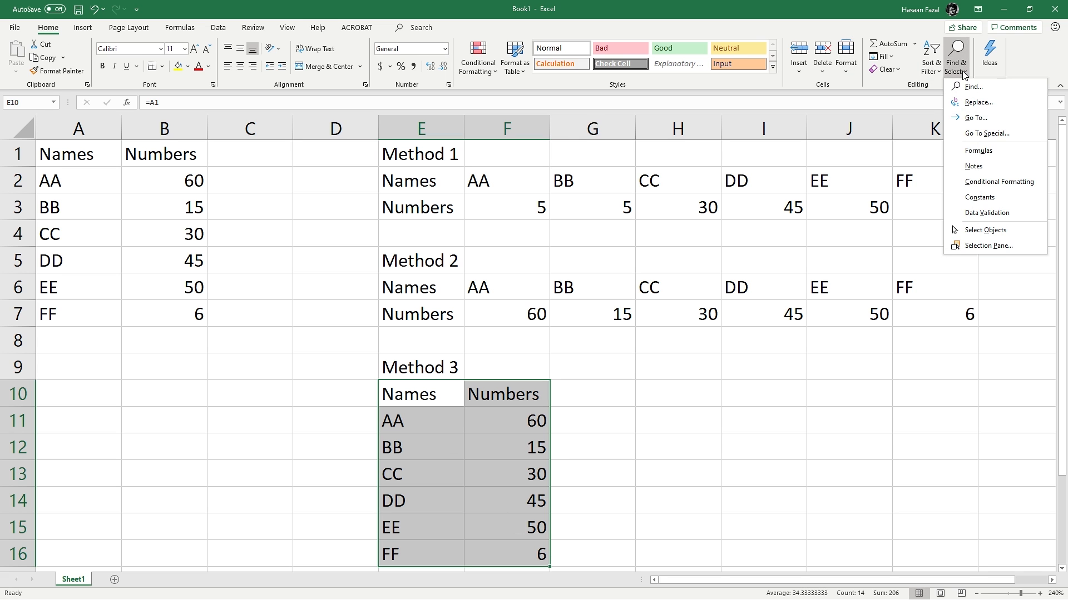
left_click(979, 105)
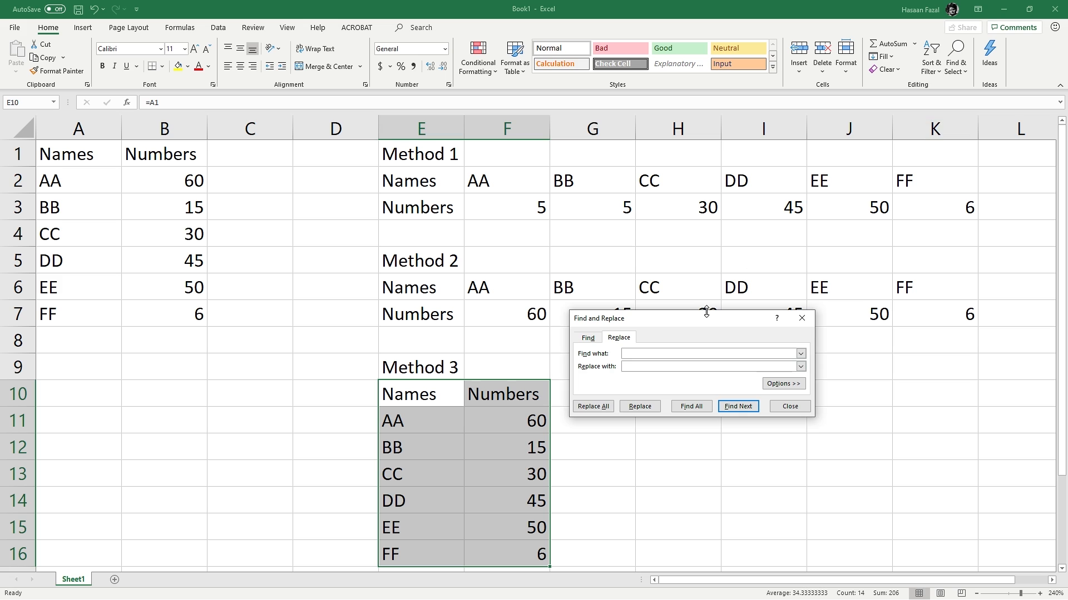
left_click_drag(696, 328, 697, 282)
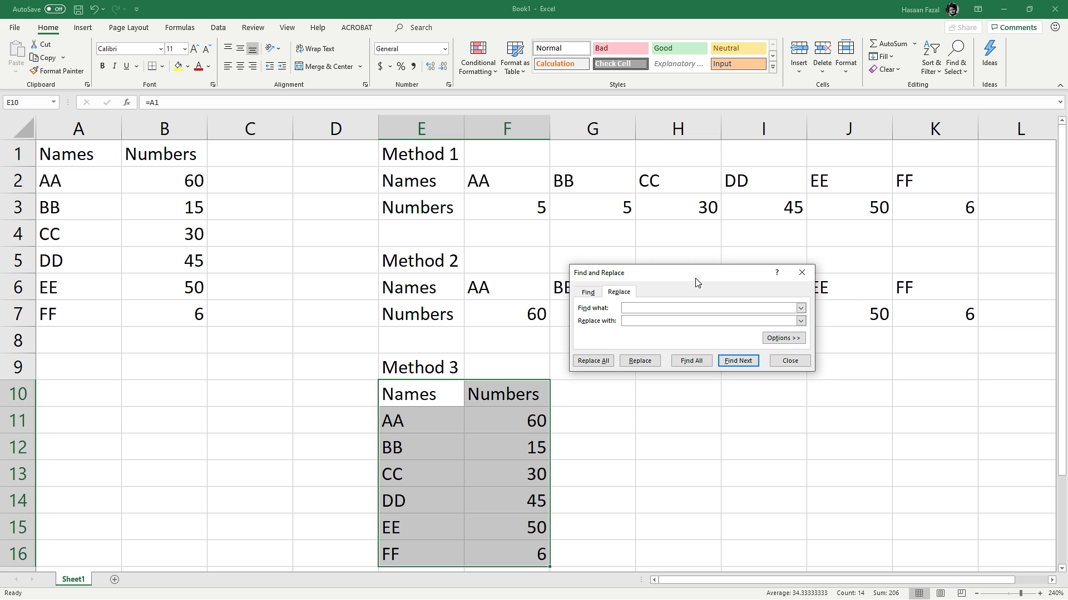
left_click_drag(698, 282, 689, 308)
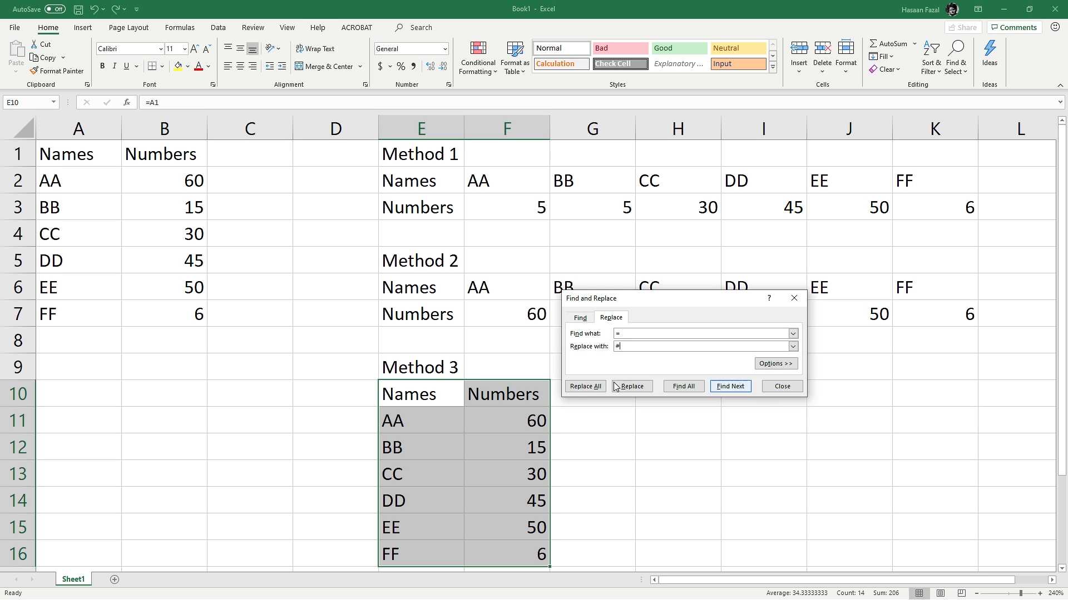
left_click(584, 387)
key("Return")
key("Escape")
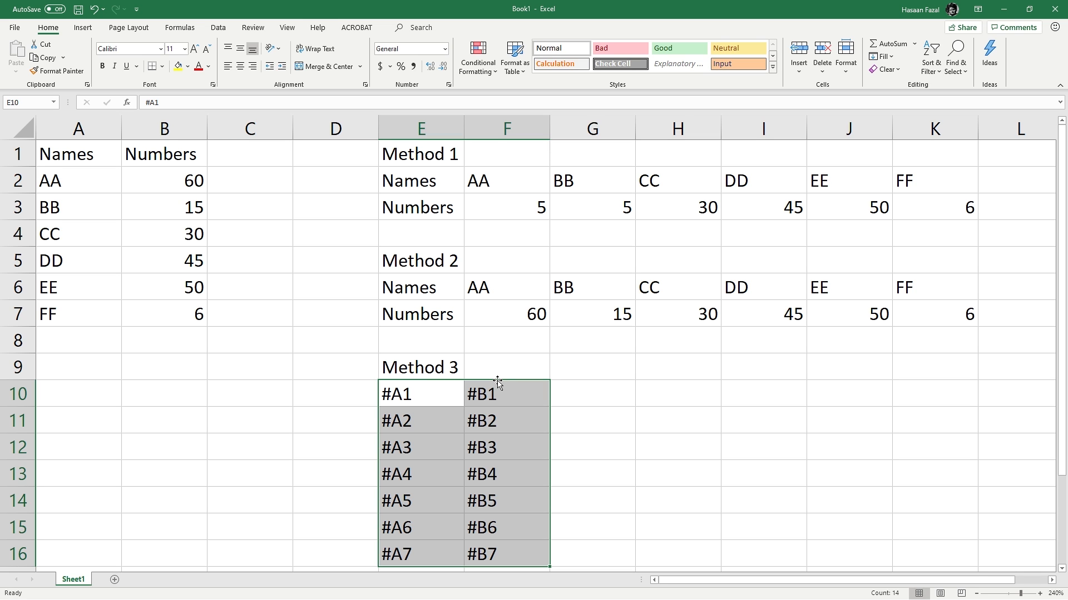
Step: Move the # reference block to B10:C16 and paste a transposed copy of it at E10 under Method 3
left_click_drag(498, 383, 237, 394)
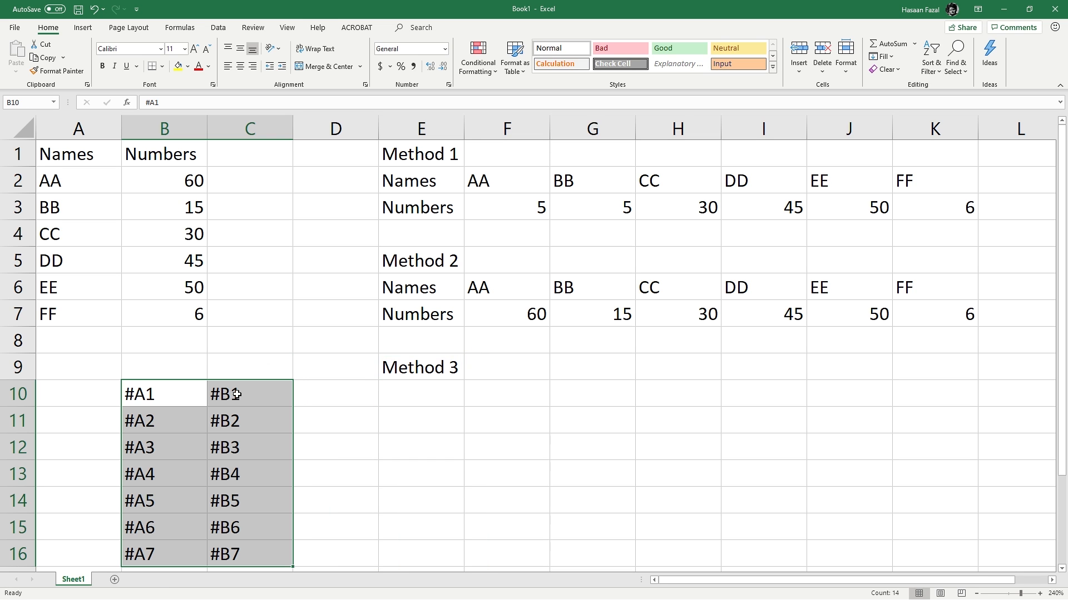
right_click(257, 406)
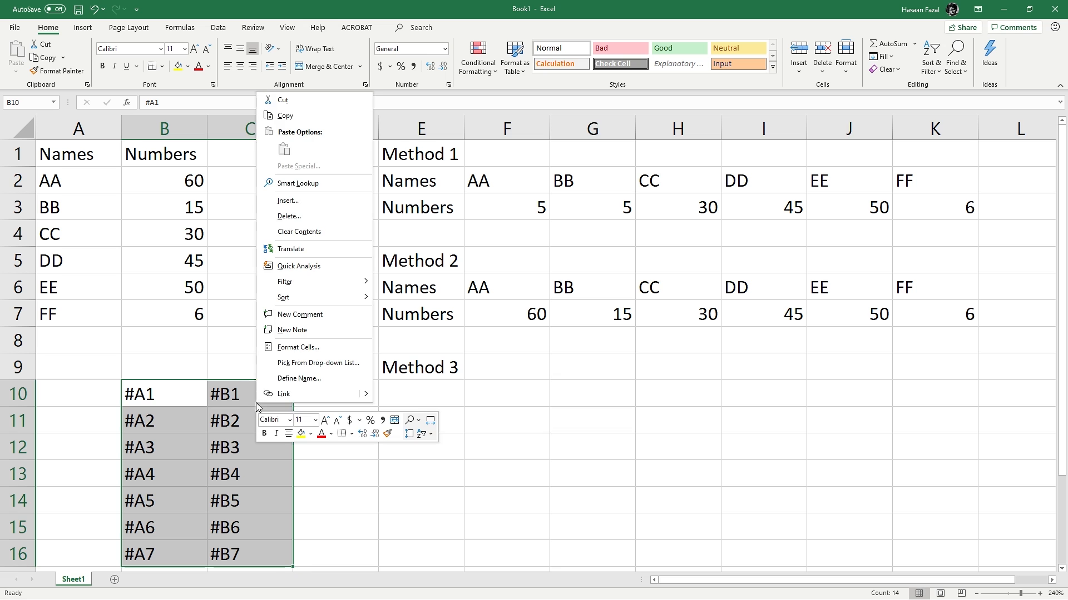
left_click(295, 115)
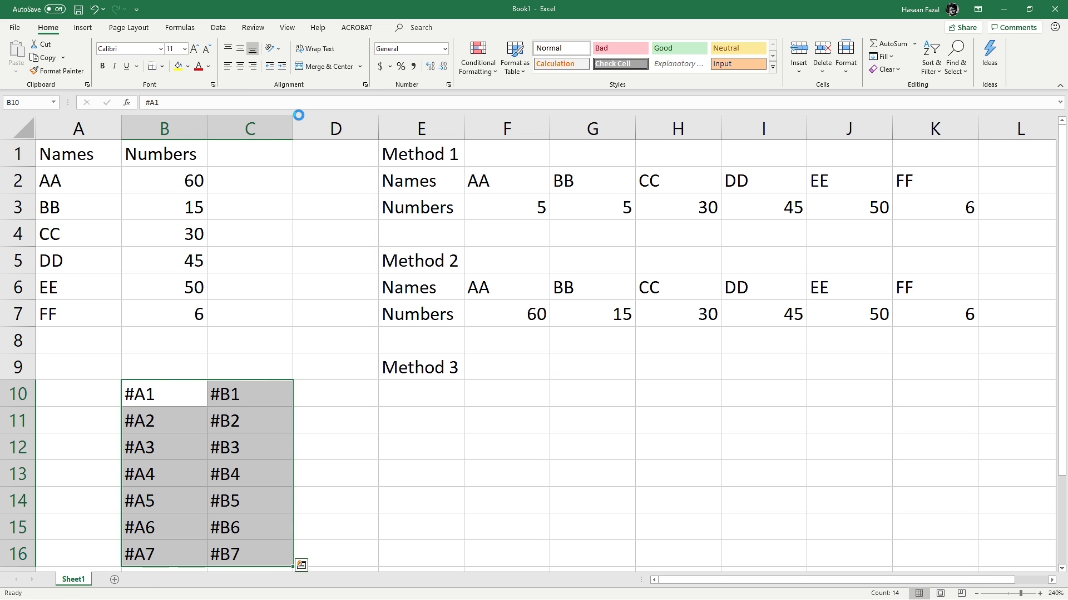
right_click(437, 397)
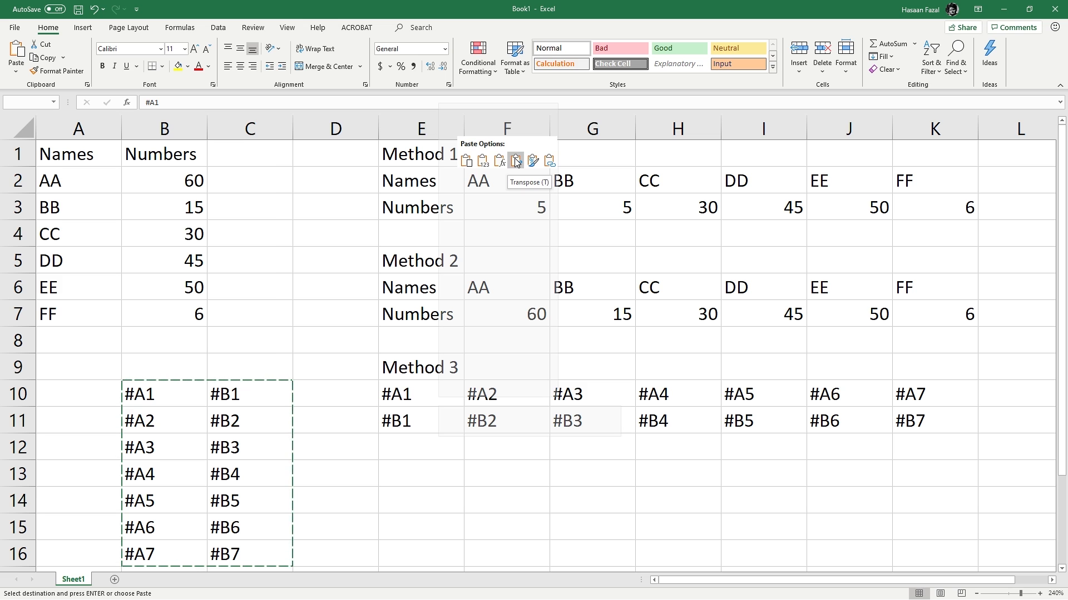
left_click(516, 162)
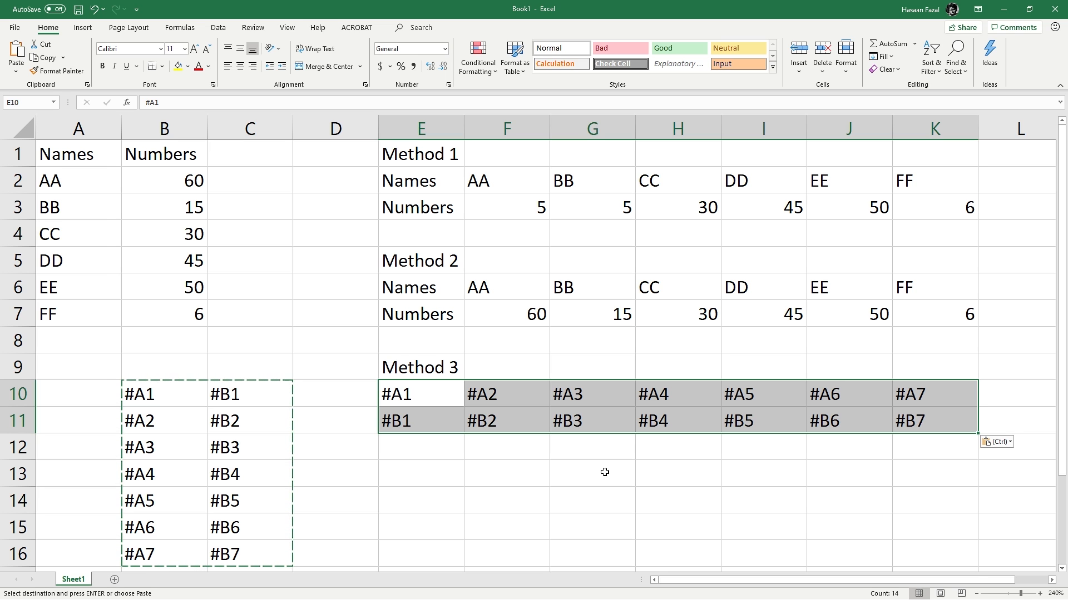
Step: Replace every # with = in the transposed range E10:K11 to turn the text back into reference formulas
left_click(956, 61)
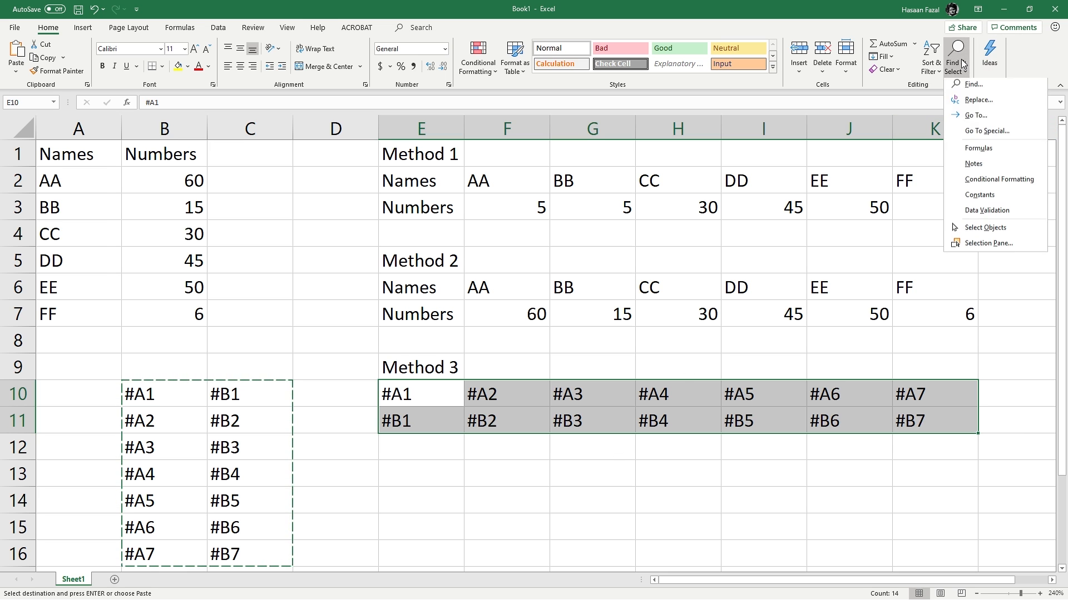
left_click(978, 102)
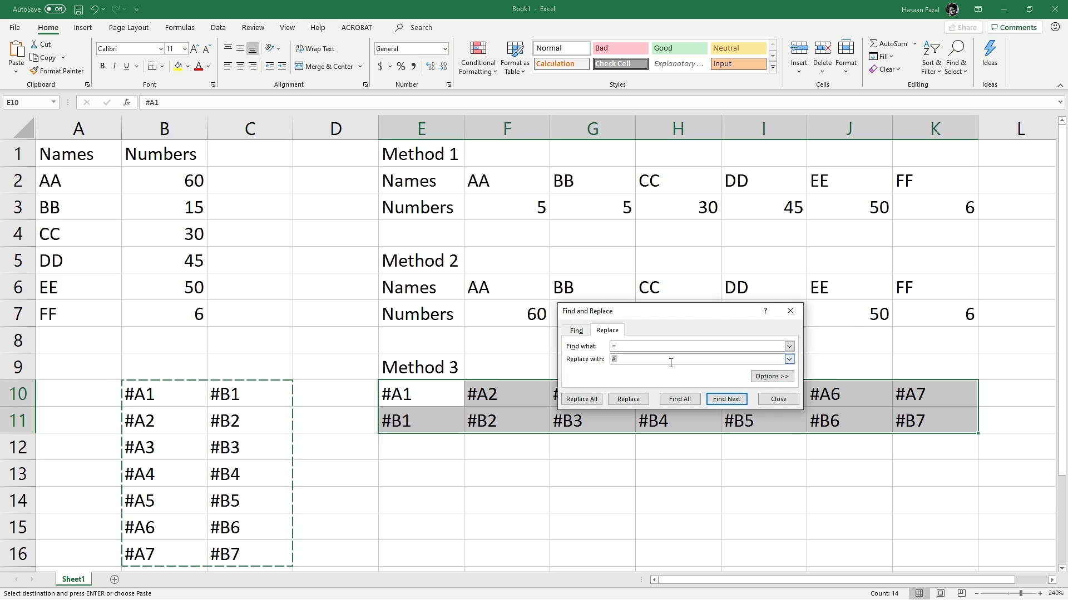
key("shift+Tab")
type("#")
key("Tab")
type("=")
left_click(581, 399)
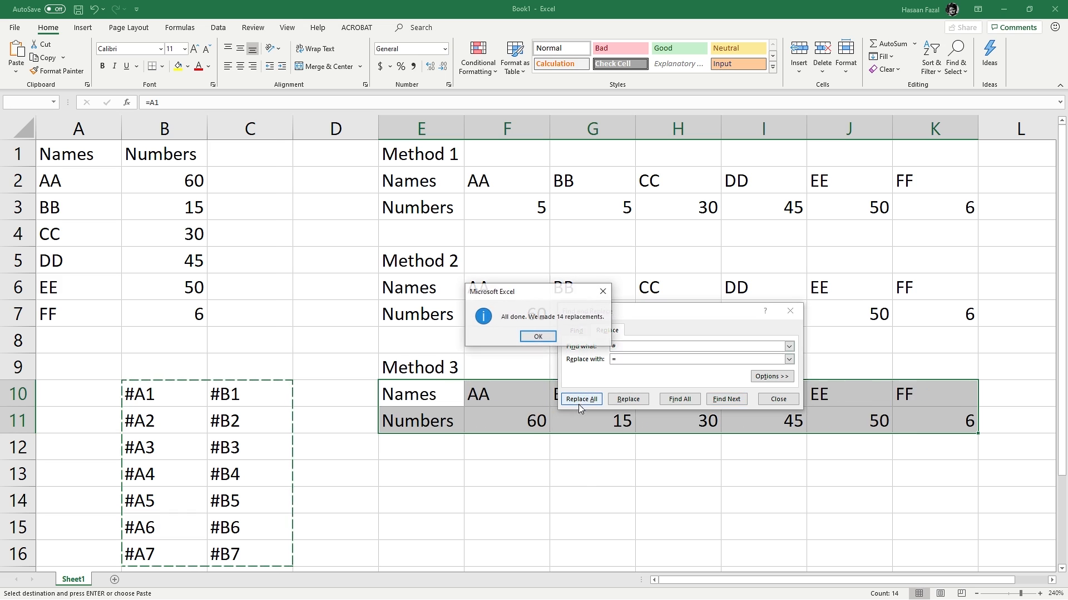
left_click(537, 336)
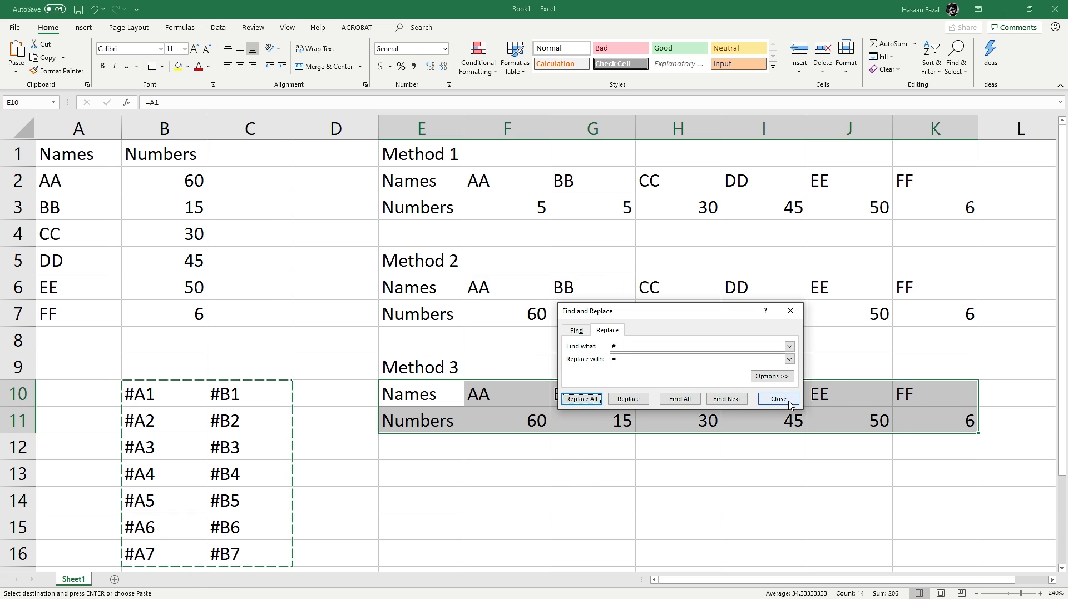
left_click(778, 399)
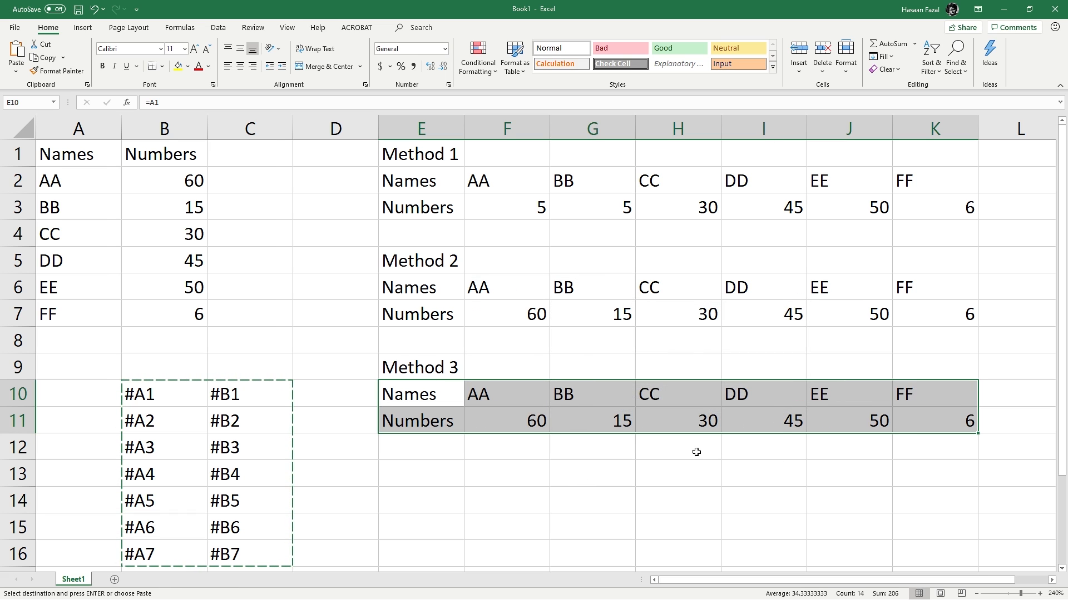
left_click(665, 453)
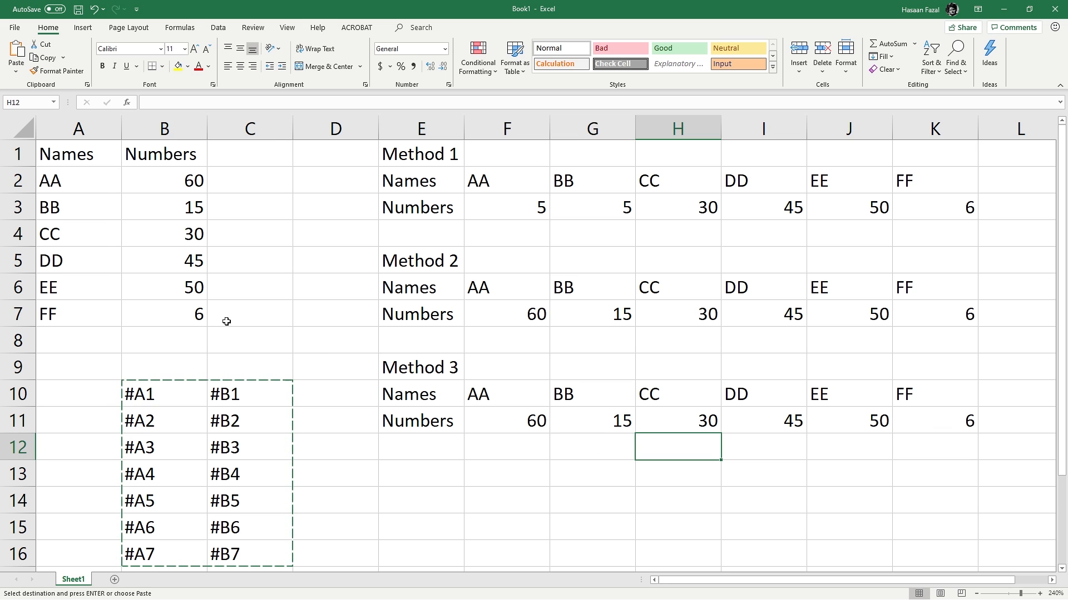
Step: Change the number for FF in cell B7 to 98
left_click(182, 315)
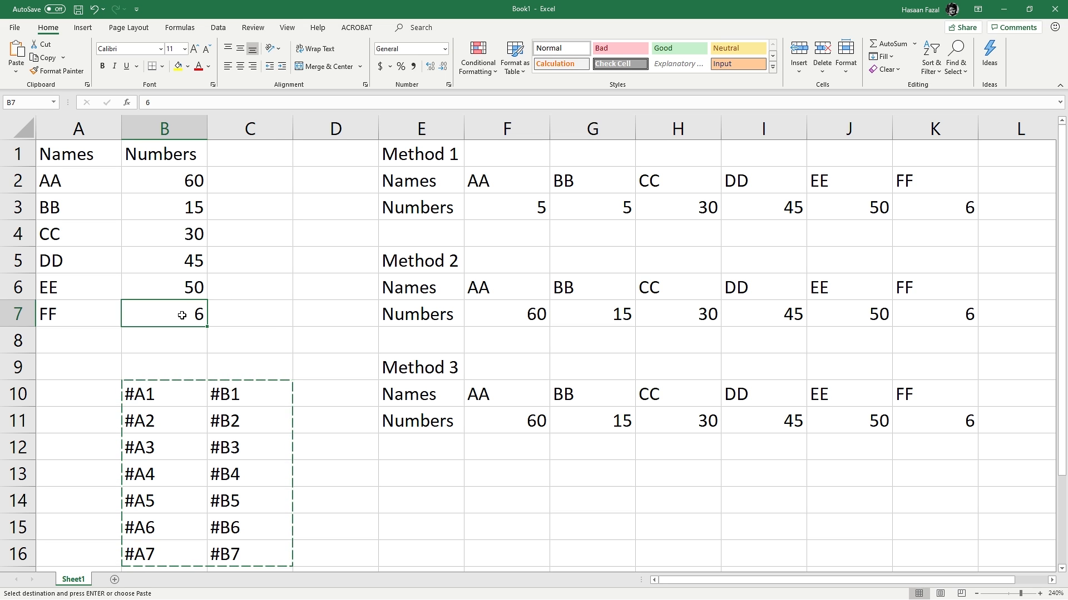
type("98")
key("Return")
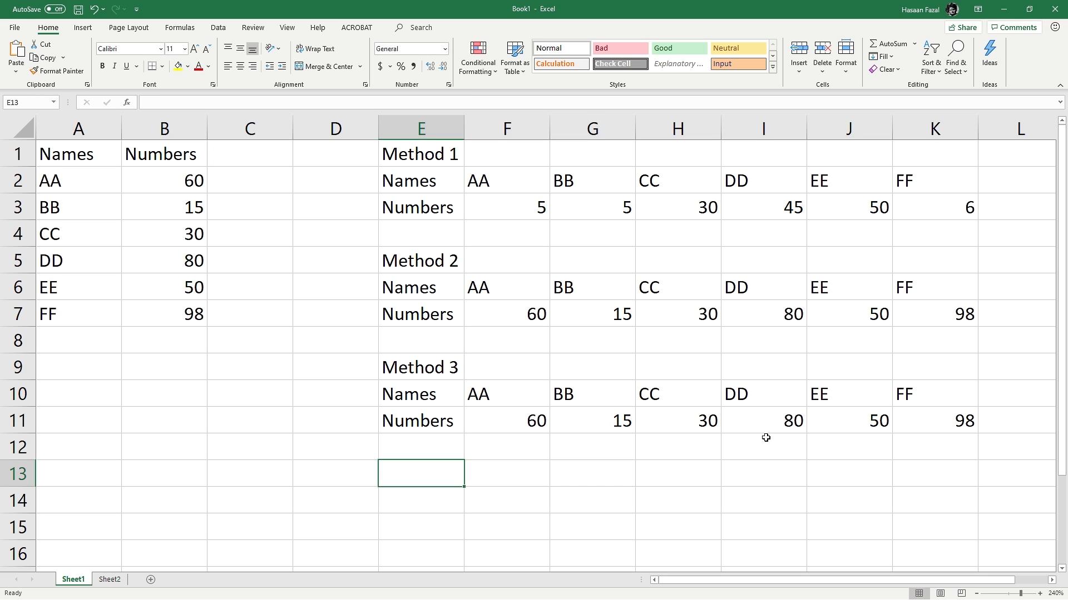
Step: On Sheet2, enter 1, 2 and 3 in B3:B5 and fill the series down to B14
left_click(110, 580)
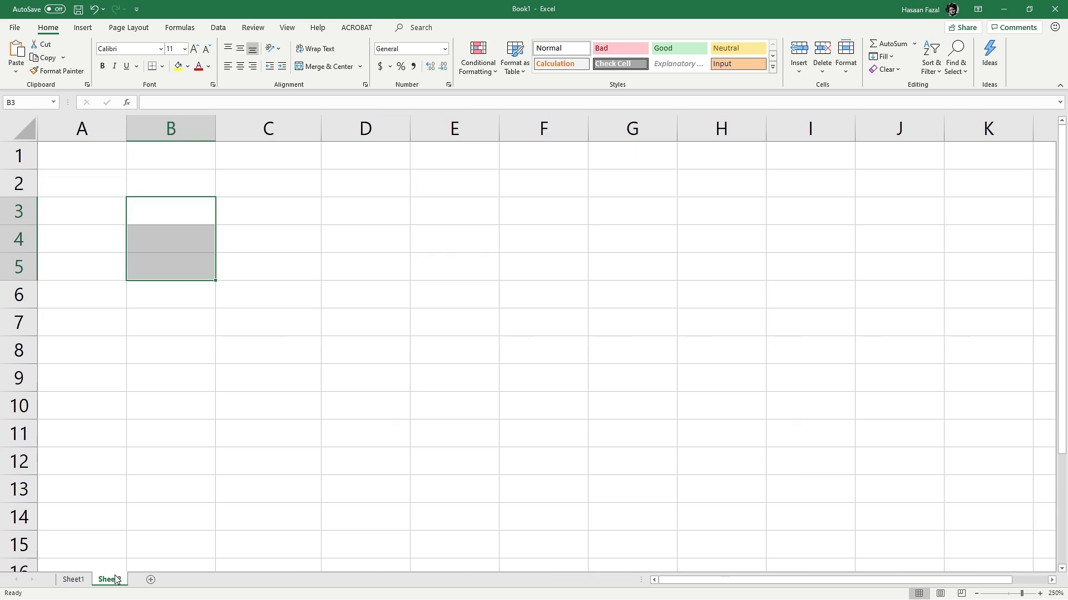
left_click(182, 211)
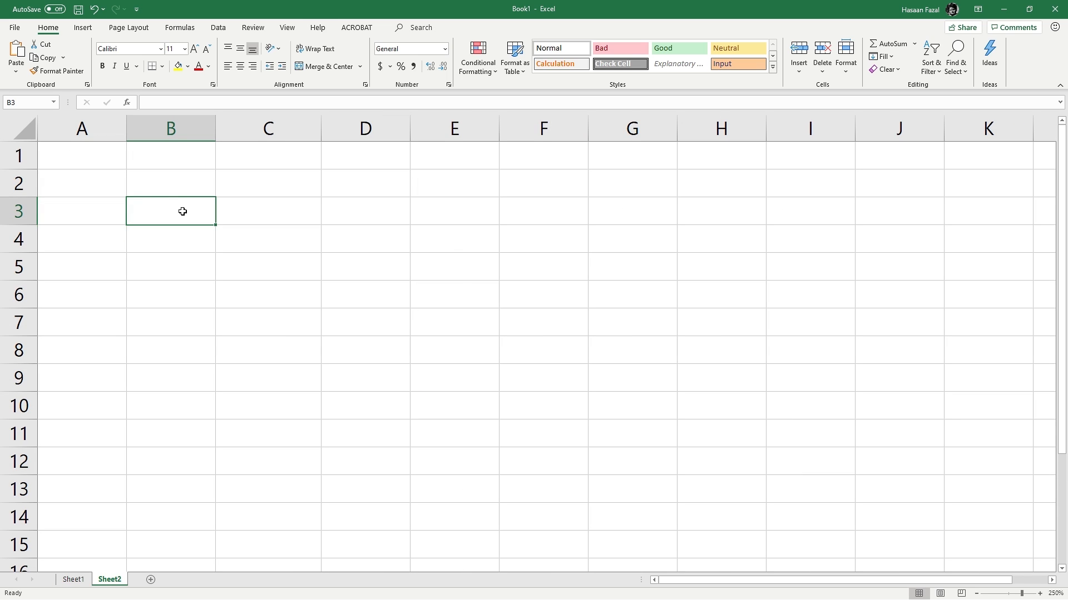
type("1")
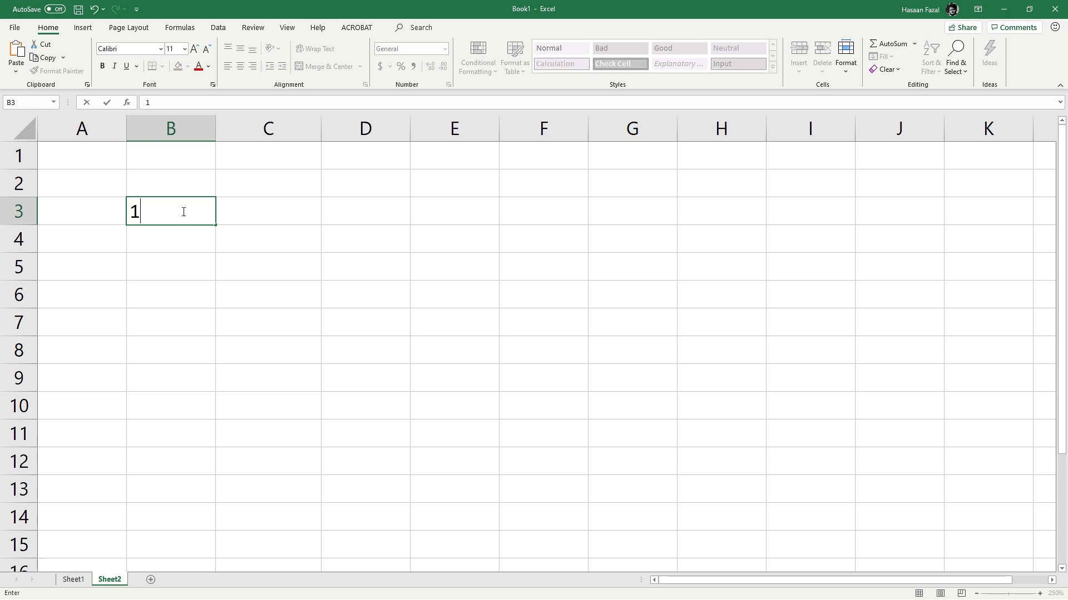
key("Return")
type("2")
key("Return")
type("3")
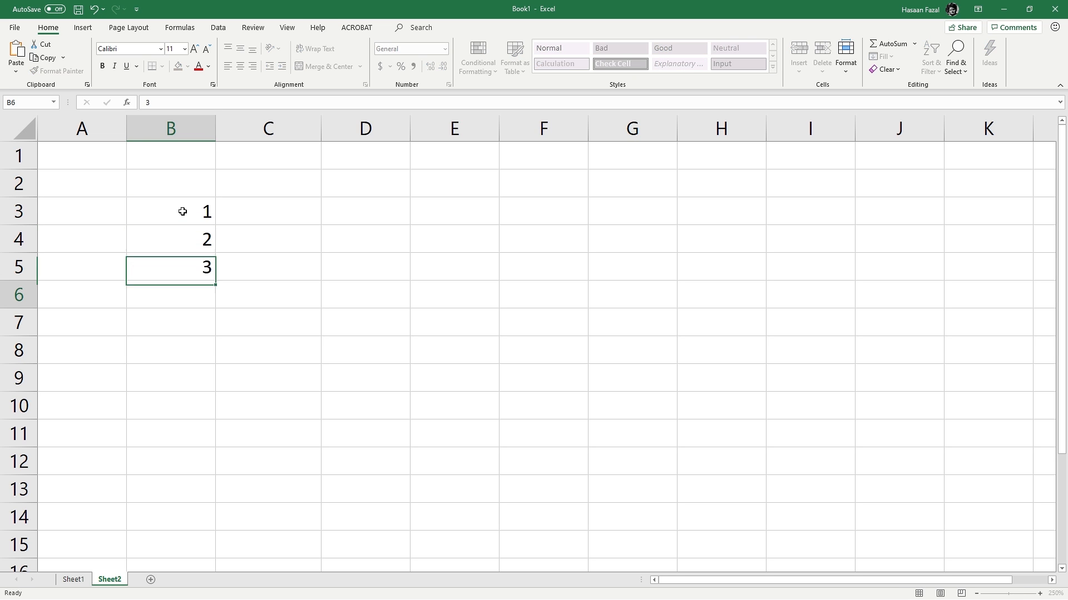
key("Return")
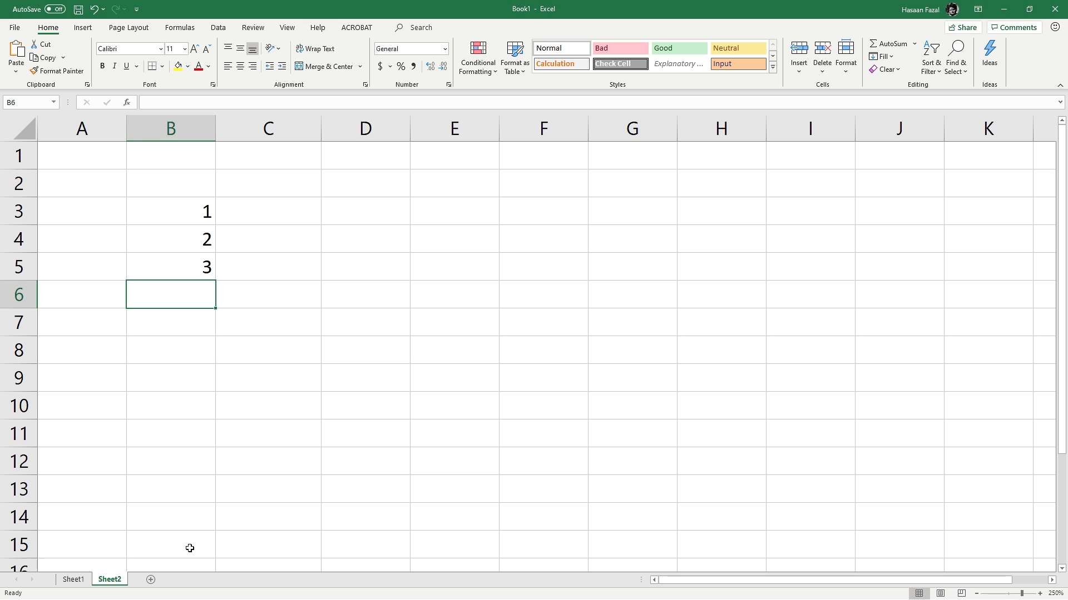
left_click_drag(169, 207, 215, 530)
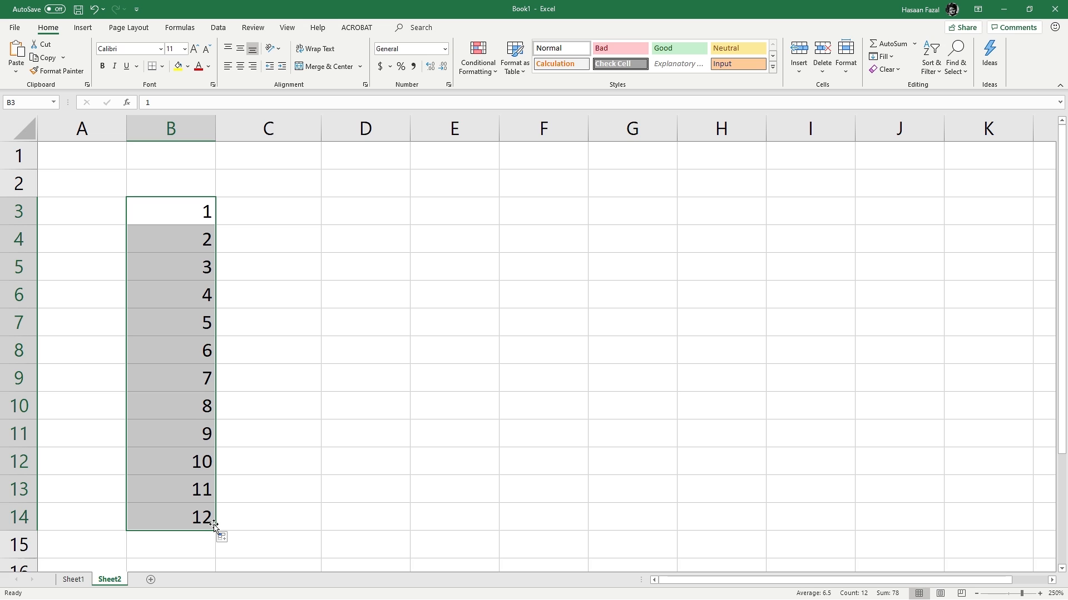
Step: Enter January in cell D3 and fill the month series down to D12
left_click(370, 216)
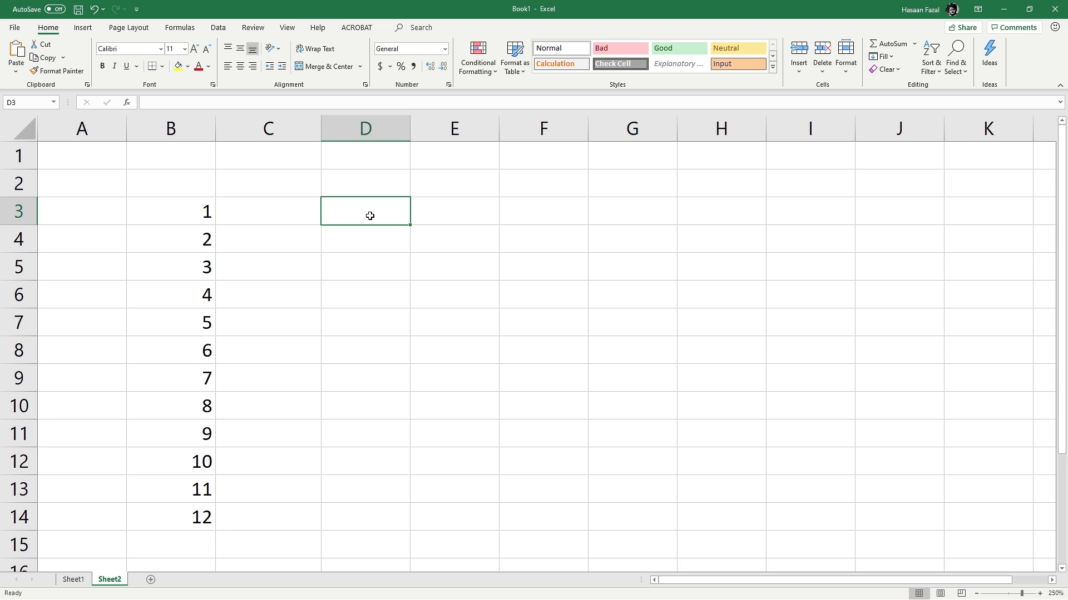
type("January")
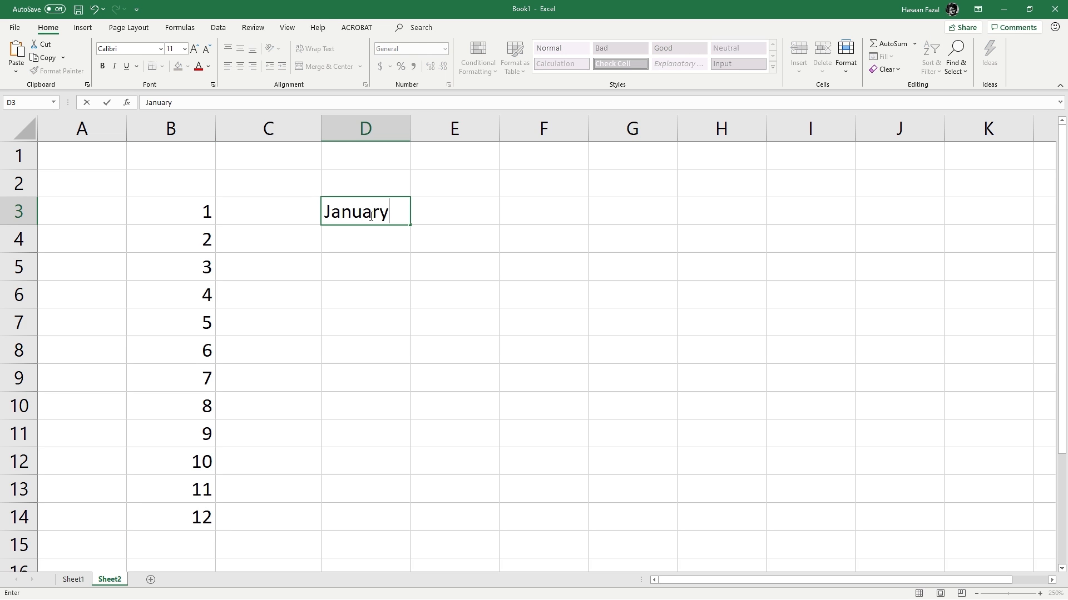
key("Return")
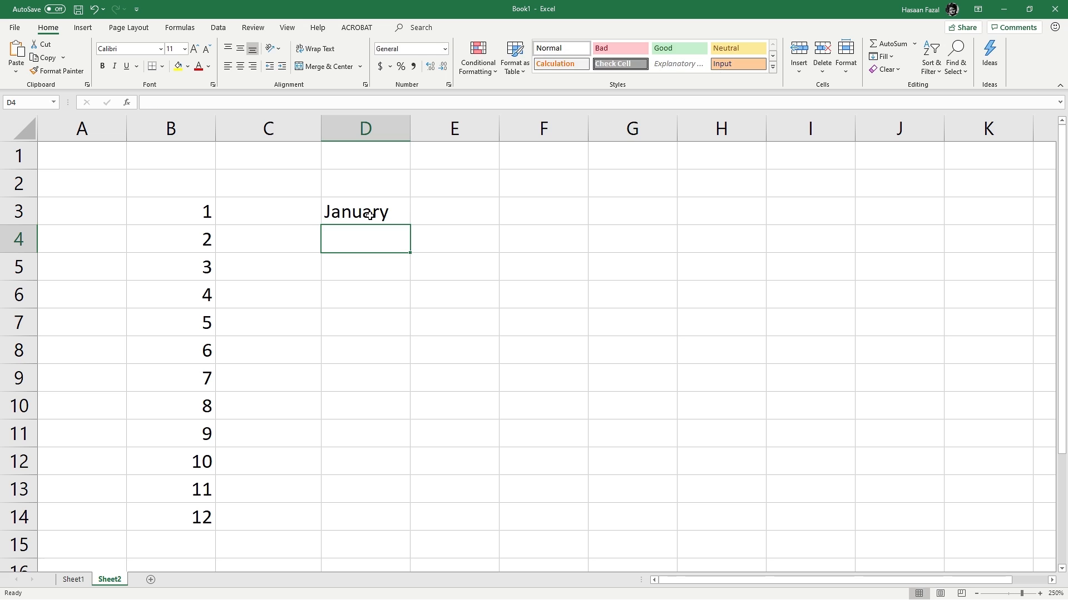
left_click(369, 215)
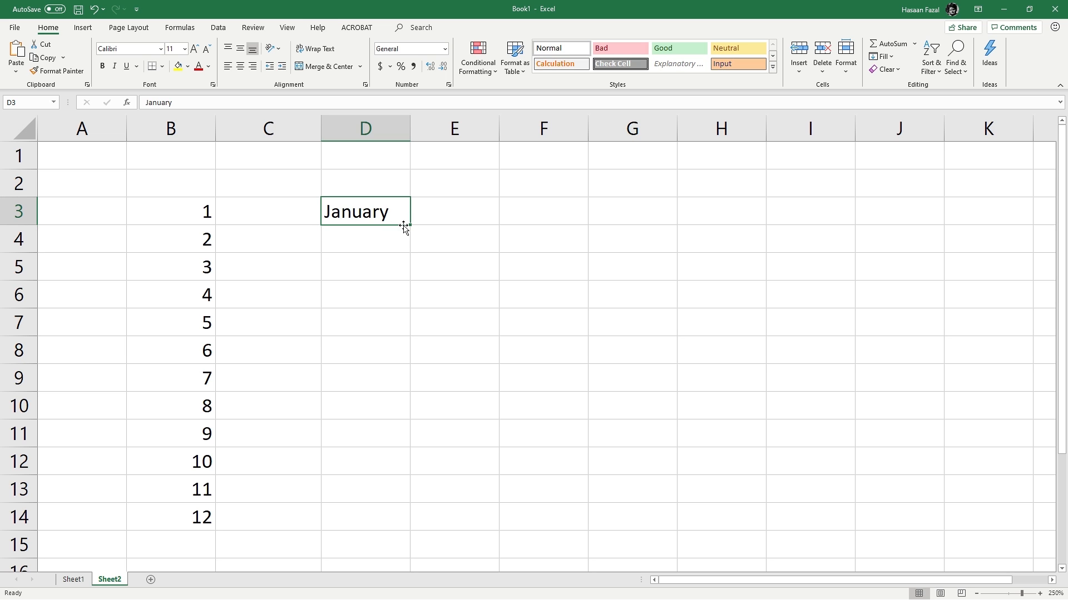
left_click(379, 243)
left_click(377, 270)
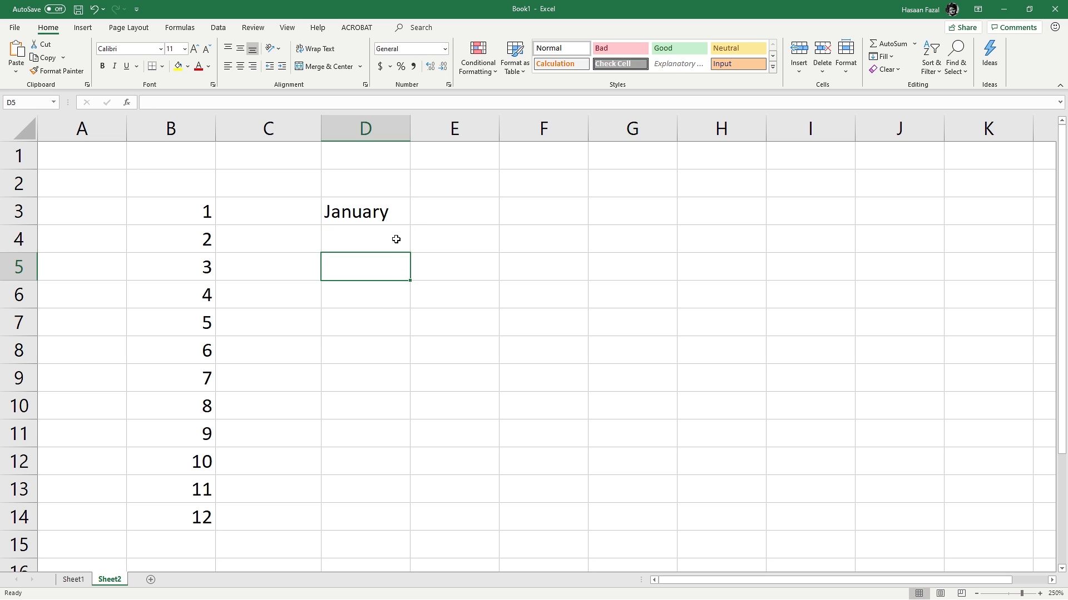
left_click(380, 208)
left_click_drag(410, 224, 411, 470)
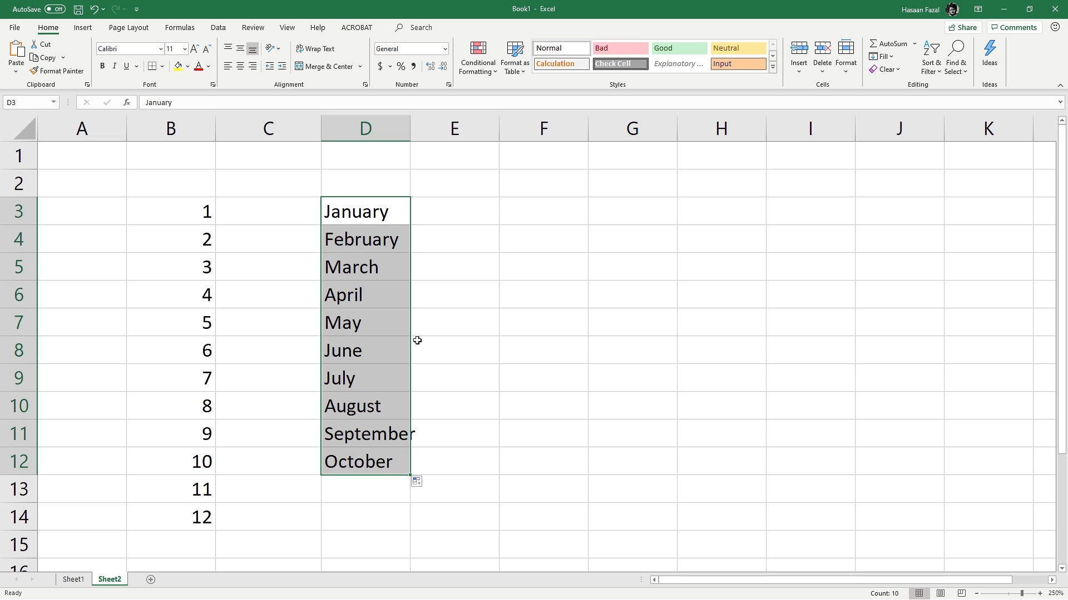
Step: On Sheet1, enter the formula =A1 in cell E13 below the Method 3 table
left_click(81, 580)
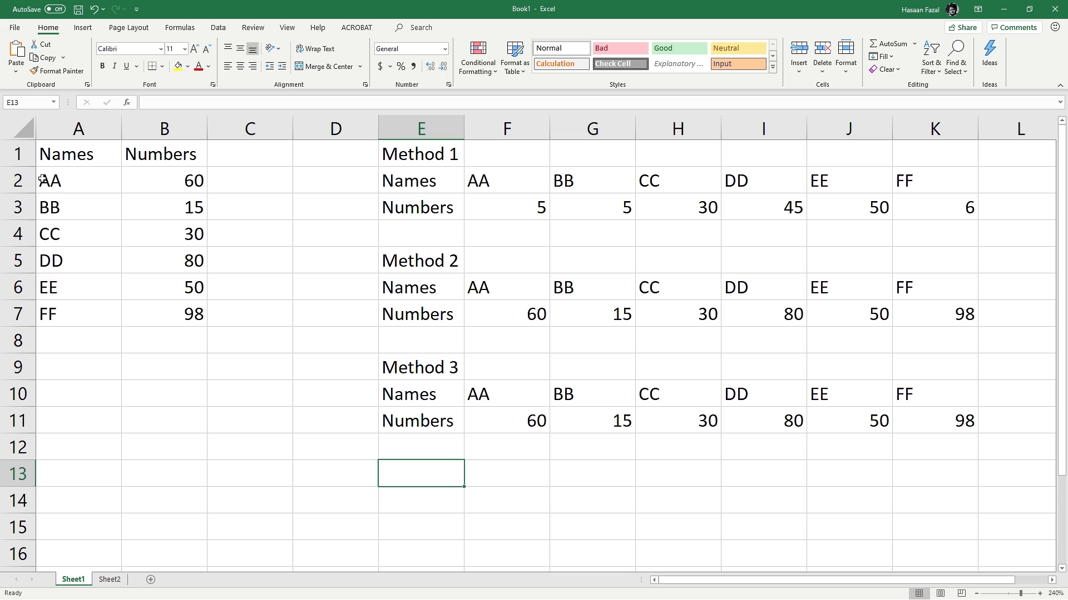
type("A1")
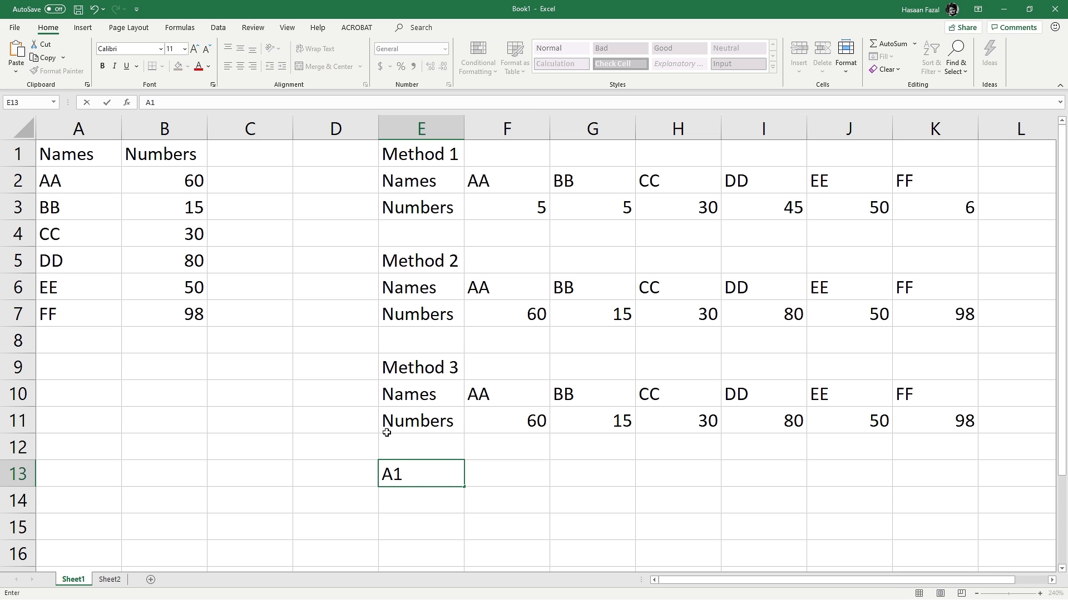
left_click(381, 474)
type("=")
key("Return")
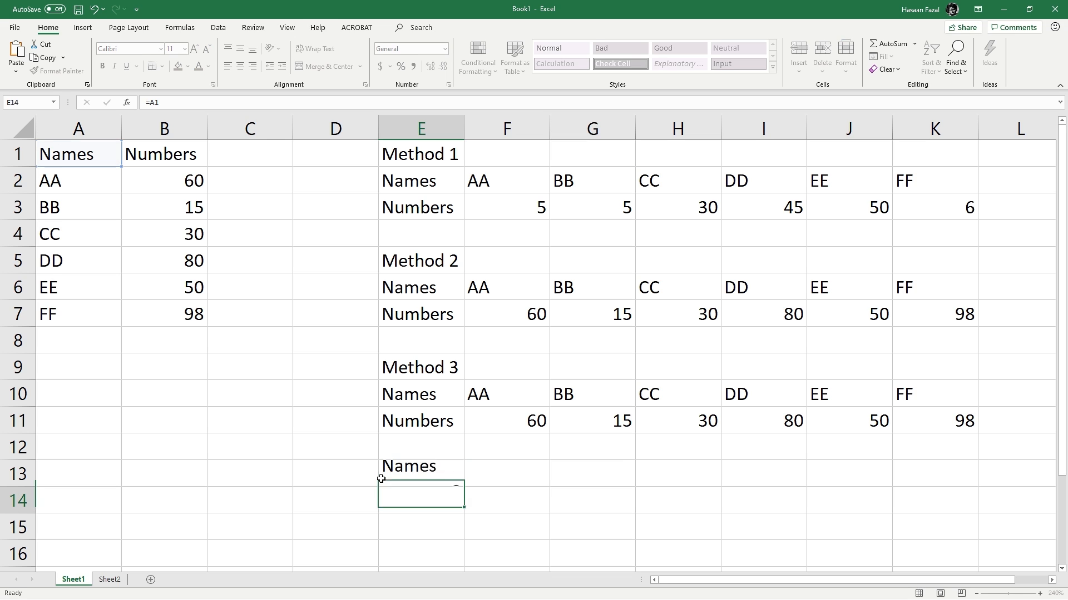
Step: Fill the =A1 formula from E13 across the row to K13
left_click(431, 477)
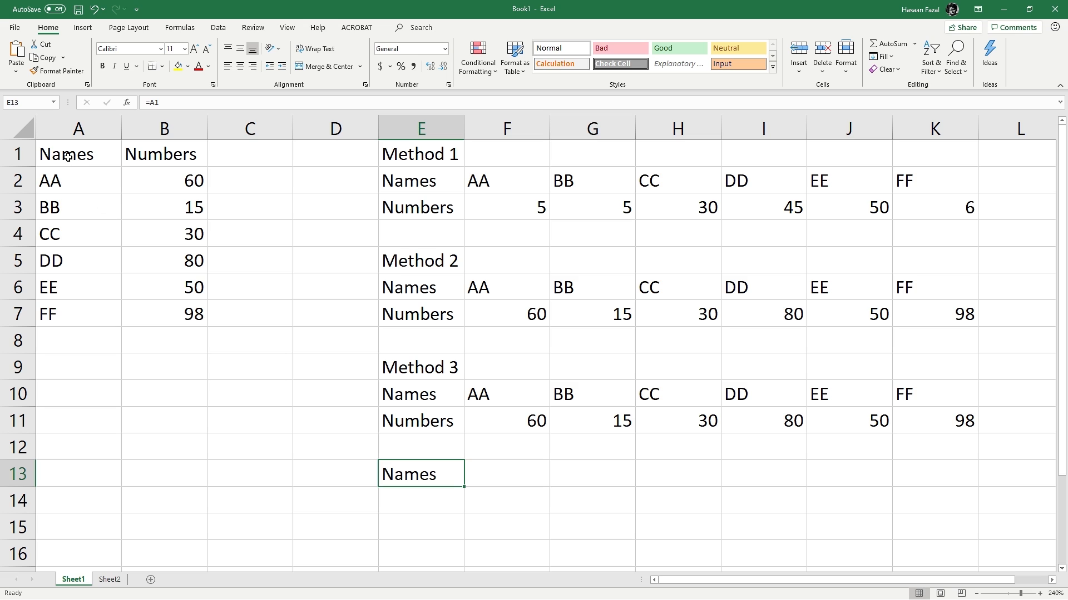
left_click_drag(67, 156, 66, 308)
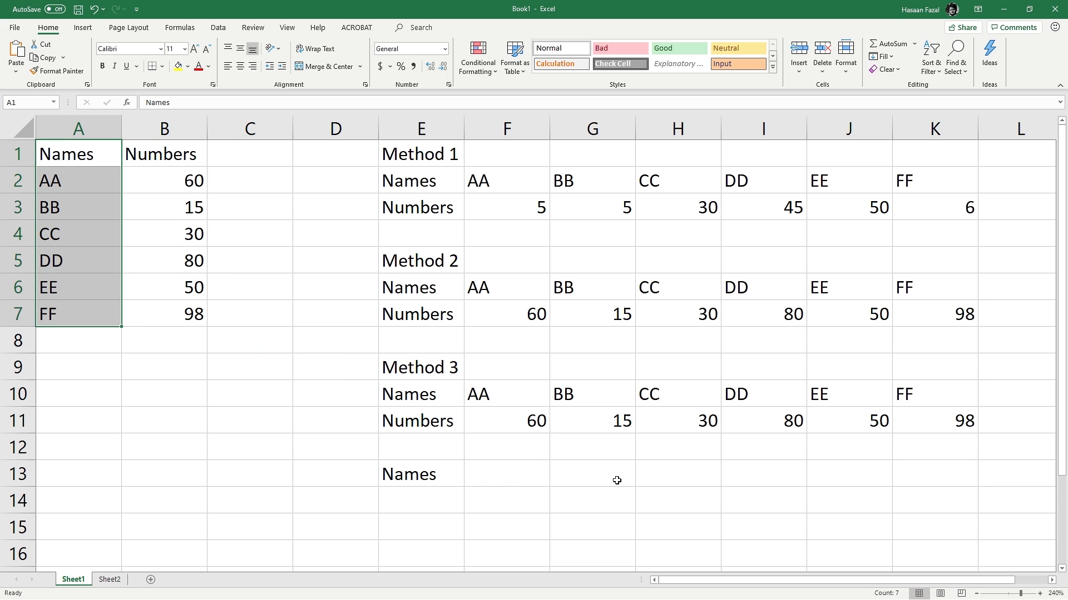
left_click(429, 474)
left_click_drag(429, 473, 929, 478)
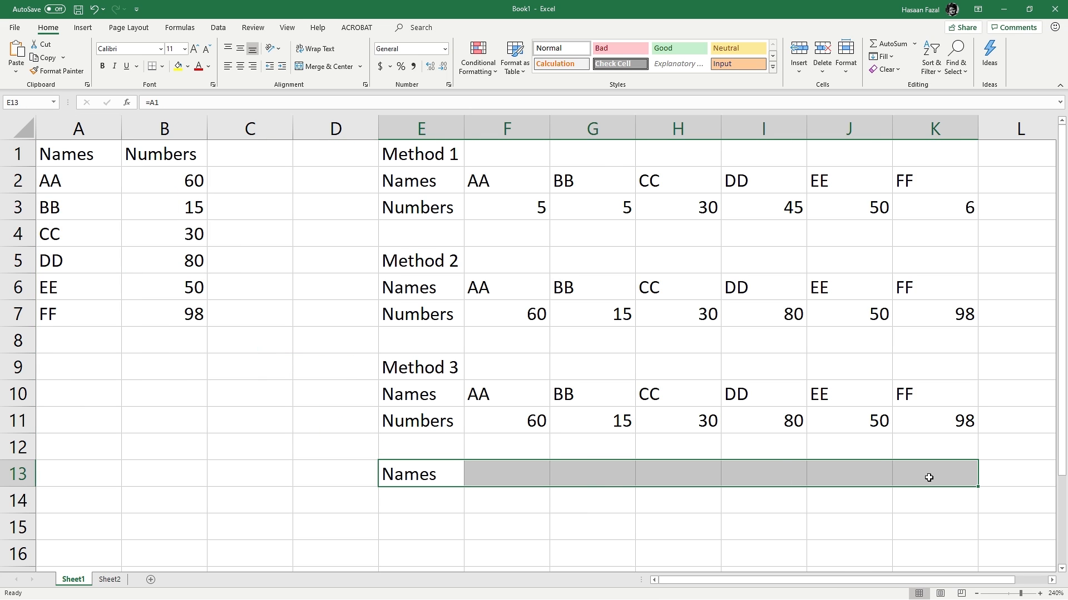
left_click(442, 470)
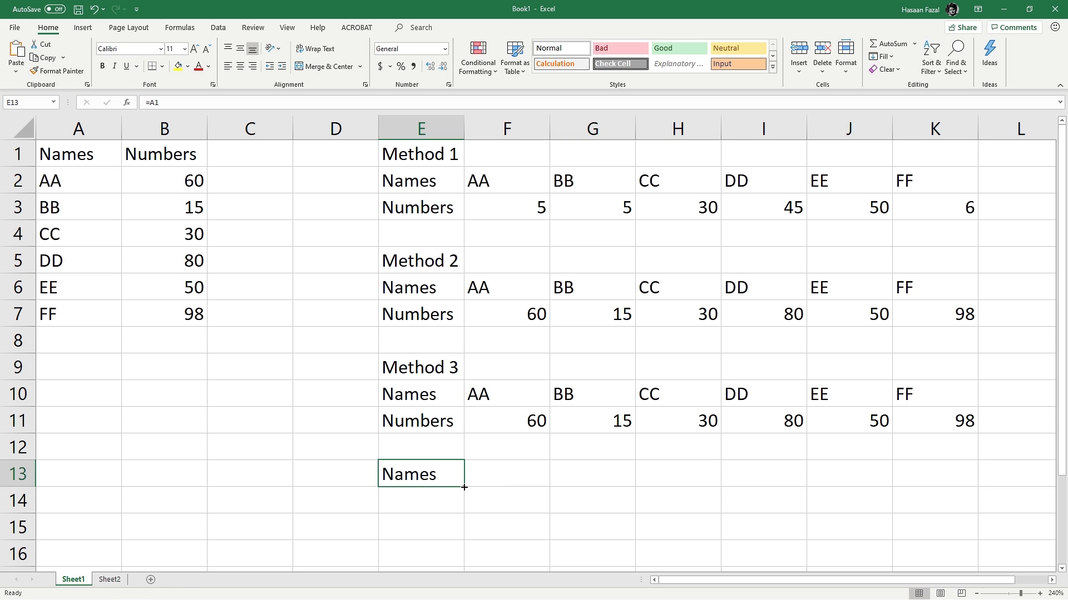
left_click_drag(464, 488, 946, 475)
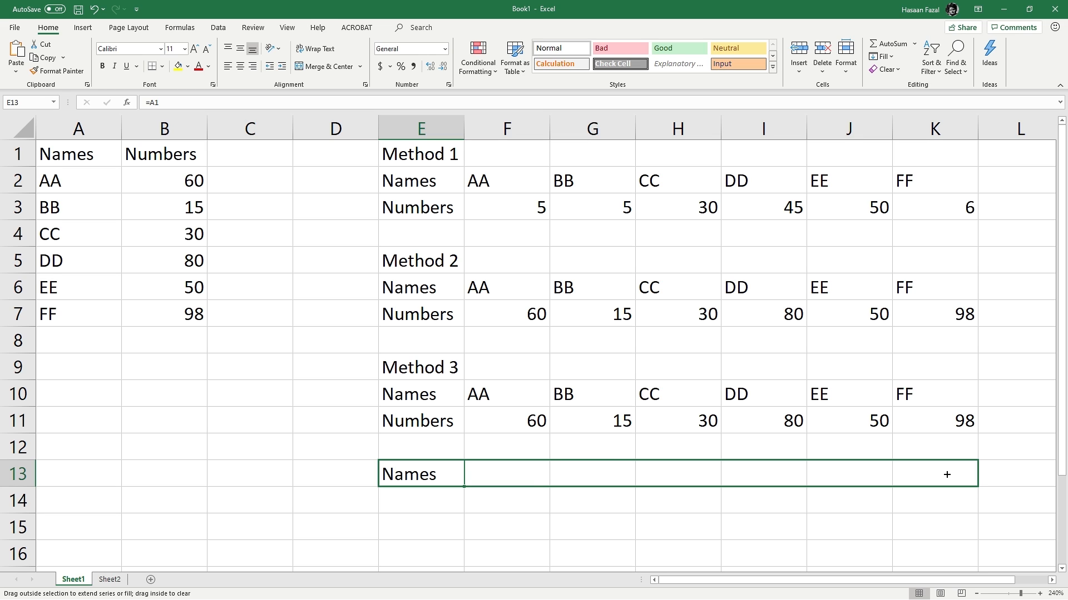
left_click_drag(946, 474, 947, 474)
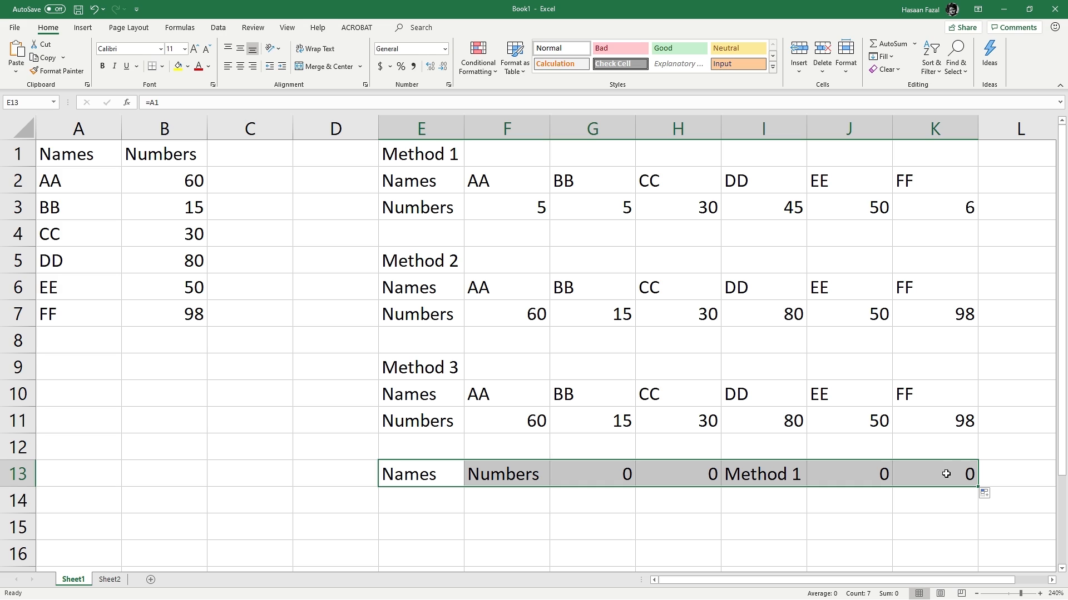
Step: Examine the cell references in the filled formulas across E13:K13
left_click(441, 479)
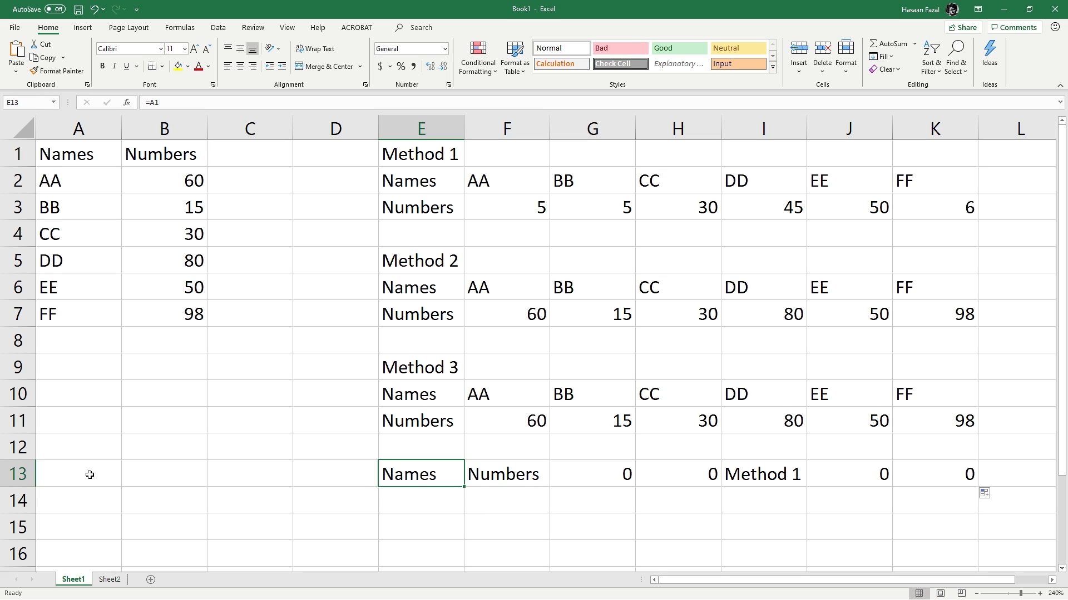
left_click_drag(88, 474, 757, 470)
left_click(469, 474)
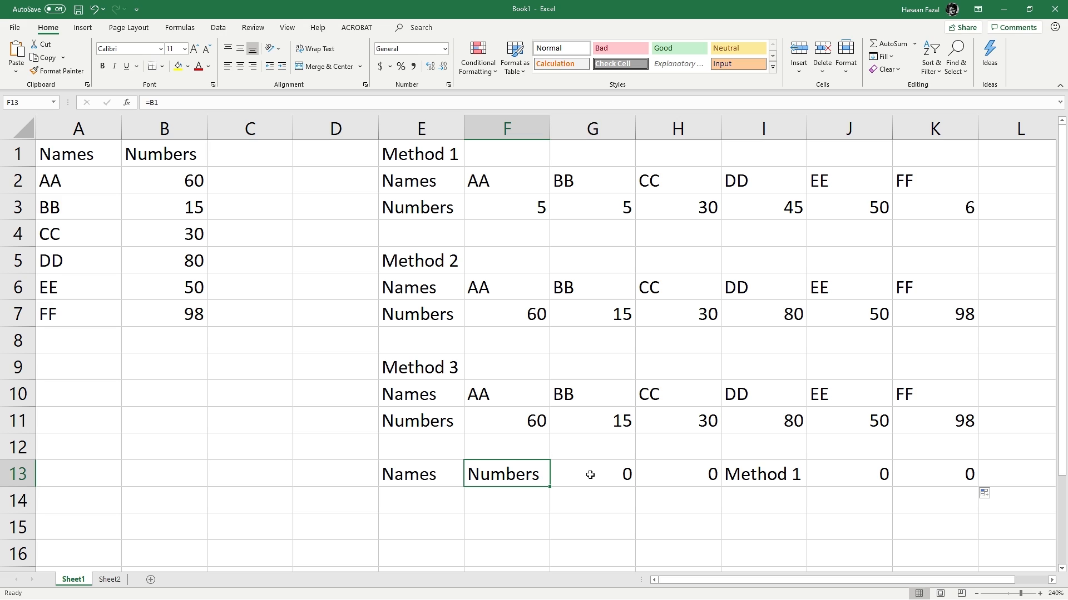
left_click(423, 475)
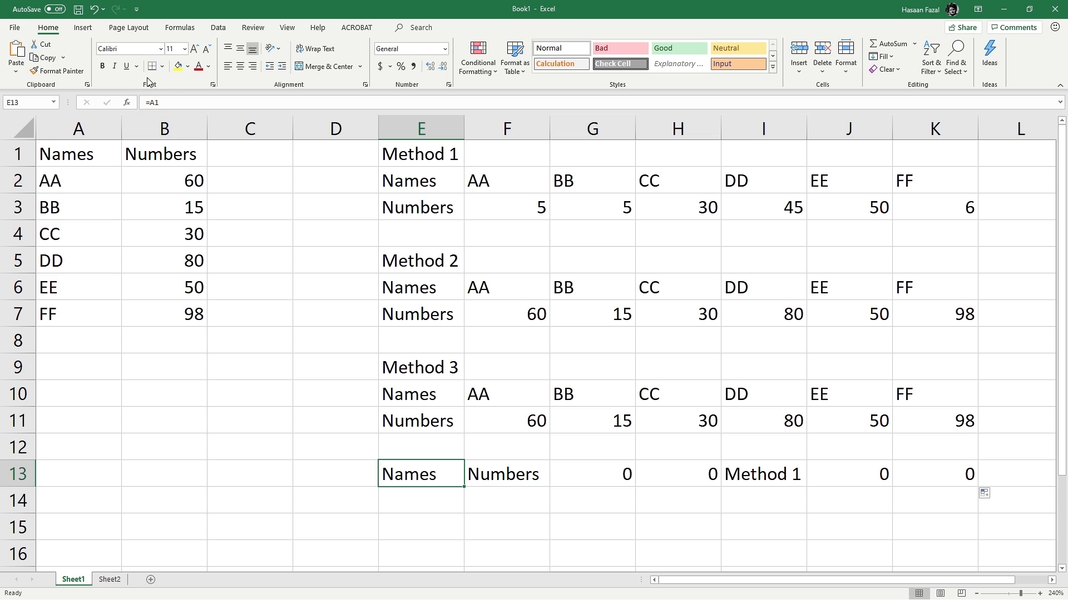
left_click(504, 477)
left_click(587, 478)
left_click(653, 477)
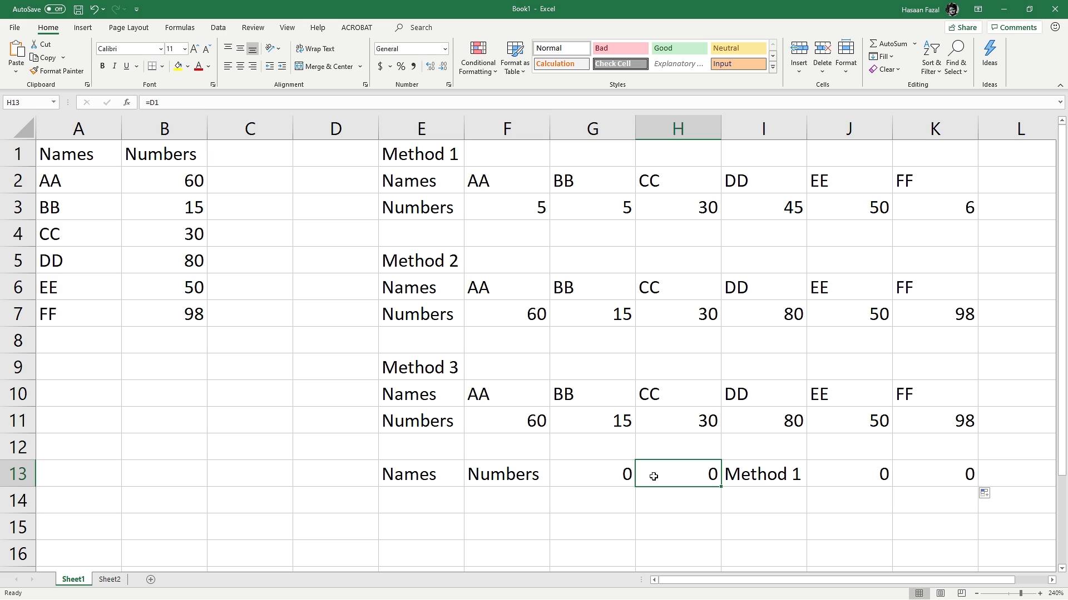
left_click(761, 479)
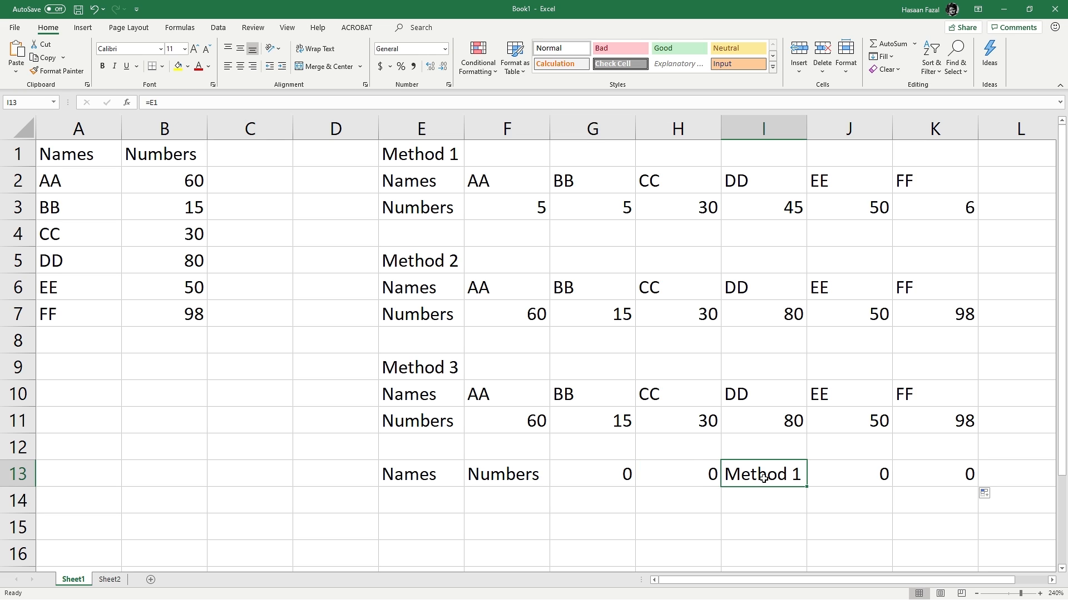
left_click(851, 478)
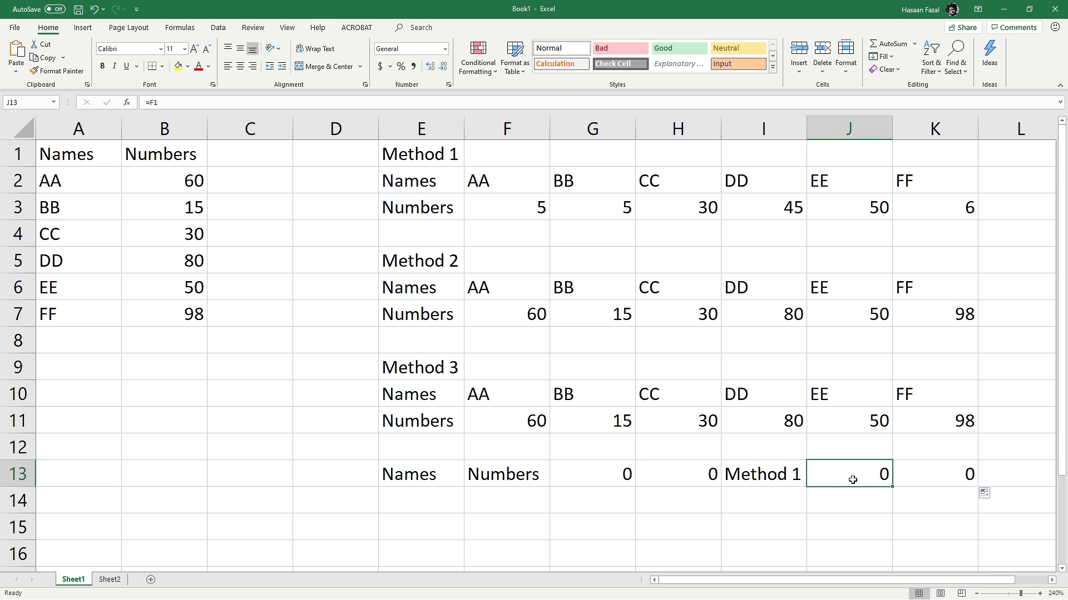
left_click(937, 474)
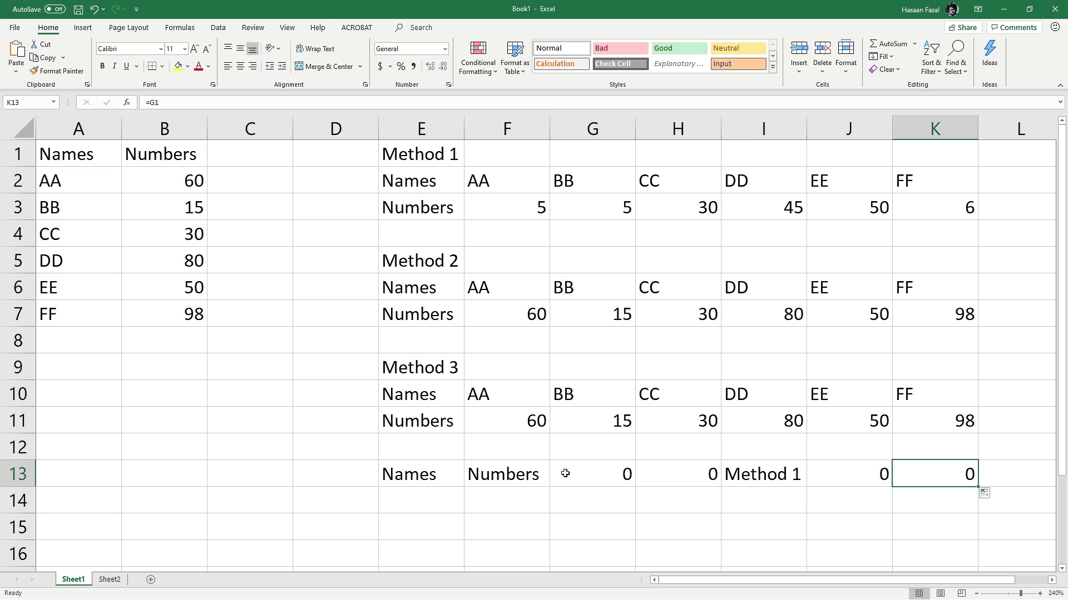
Step: Fill the E13 formula down to E16 and check the references in the filled cells
left_click(426, 478)
left_click_drag(464, 487, 465, 560)
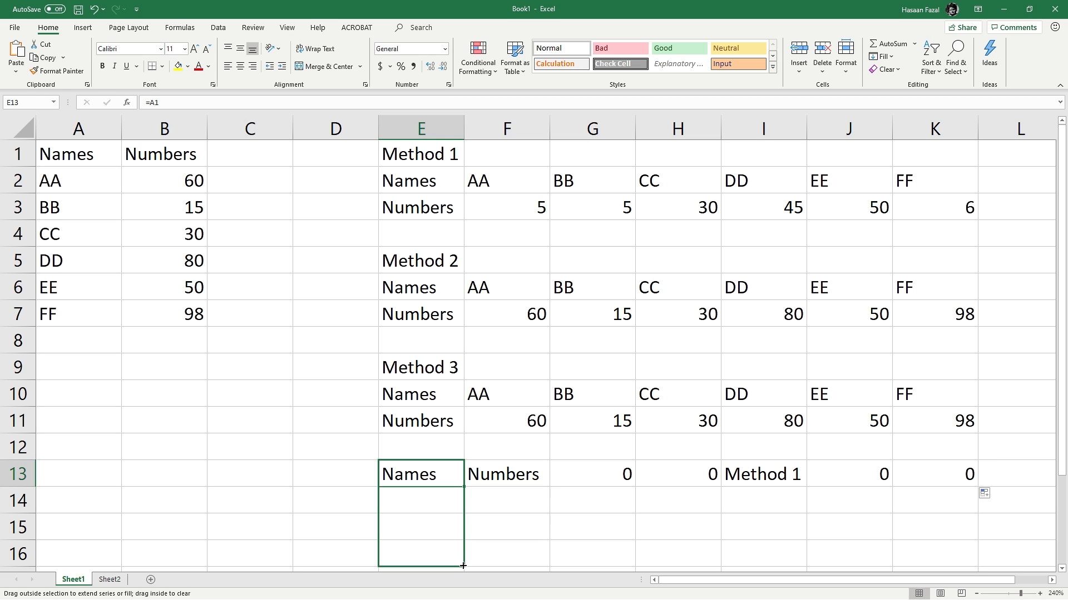
left_click_drag(463, 565, 462, 566)
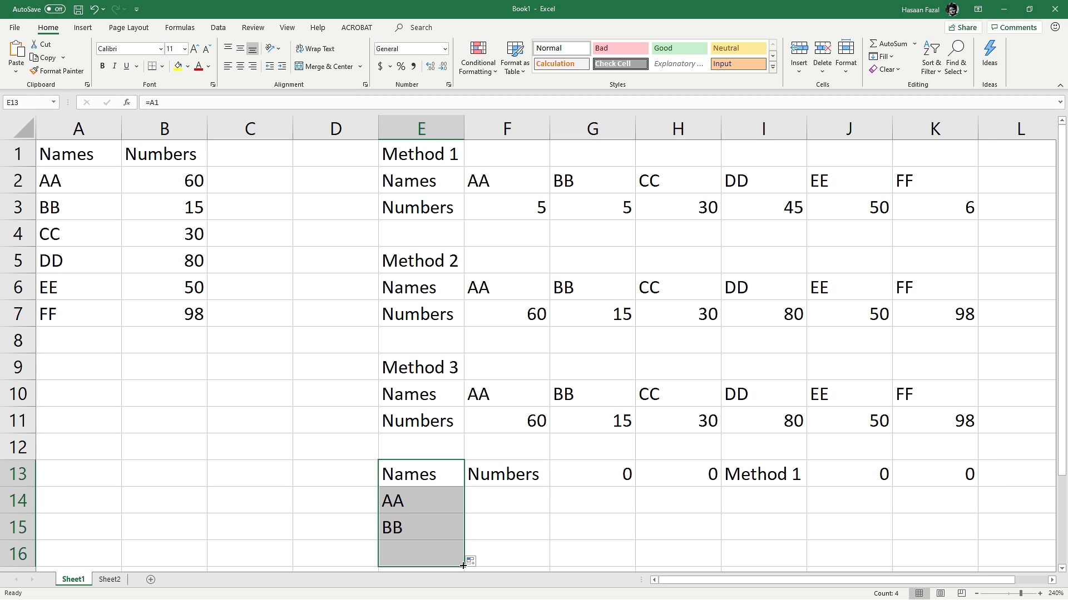
left_click(417, 506)
left_click(426, 532)
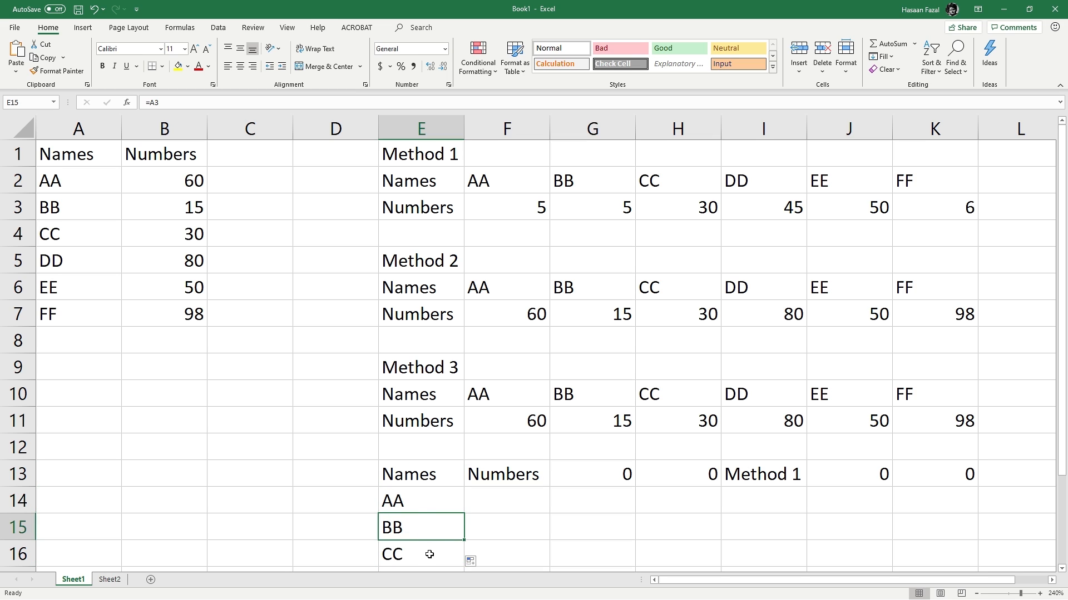
left_click(429, 553)
Step: Clear the filled formulas from E14:E16 and F13:K13, keeping the formula in E13
left_click(413, 505)
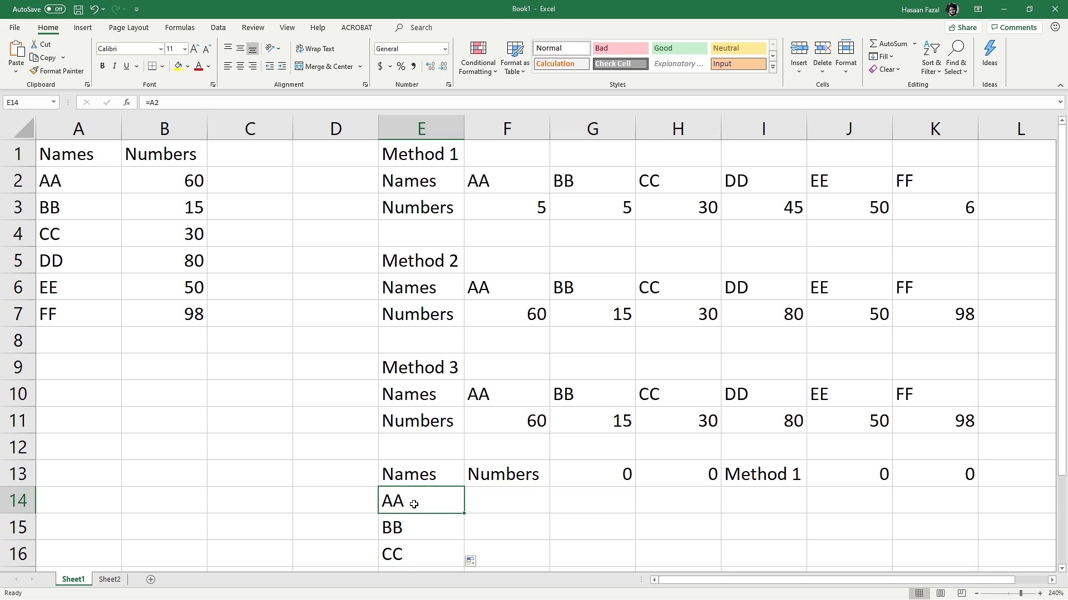
key("shift+Down")
key("shift+Down")
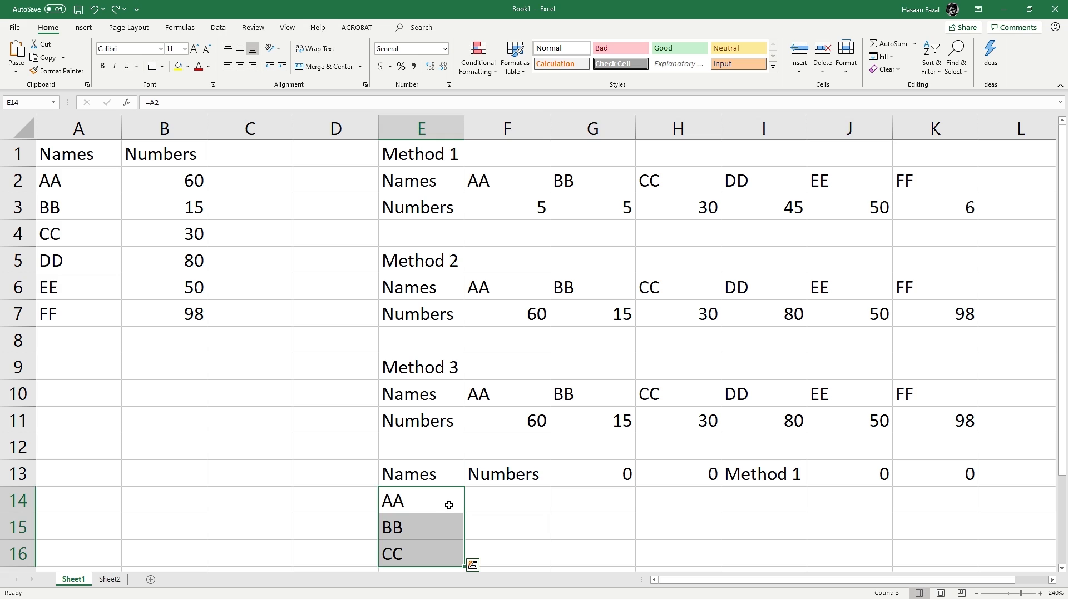
key("Delete")
left_click_drag(483, 472, 934, 475)
key("Delete")
Step: Change the formula in E13 to the text #A1 and fill the series across to K13
left_click(382, 468)
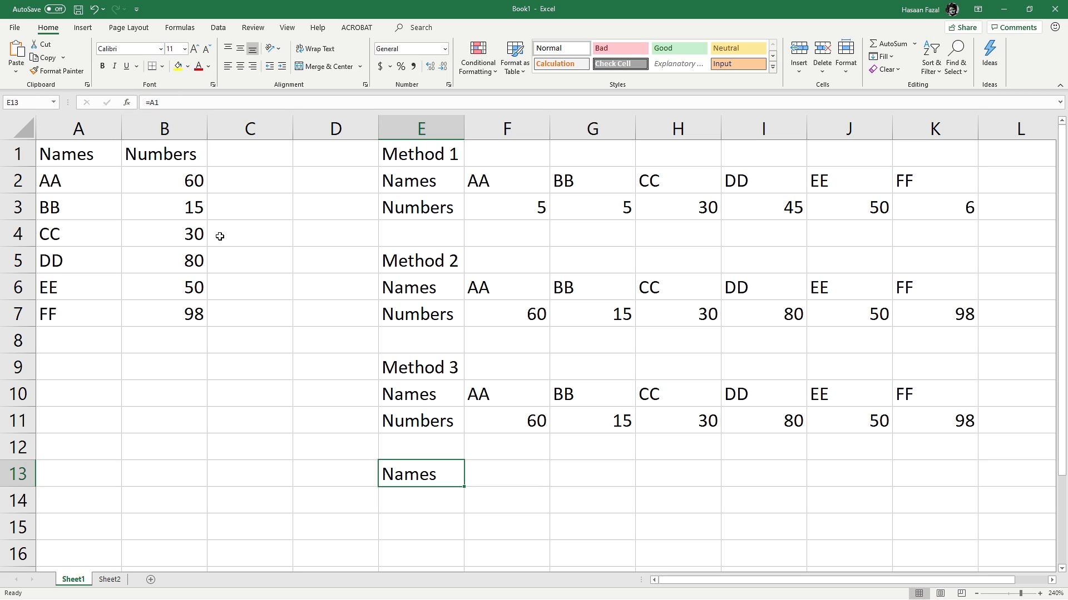
double_click(426, 478)
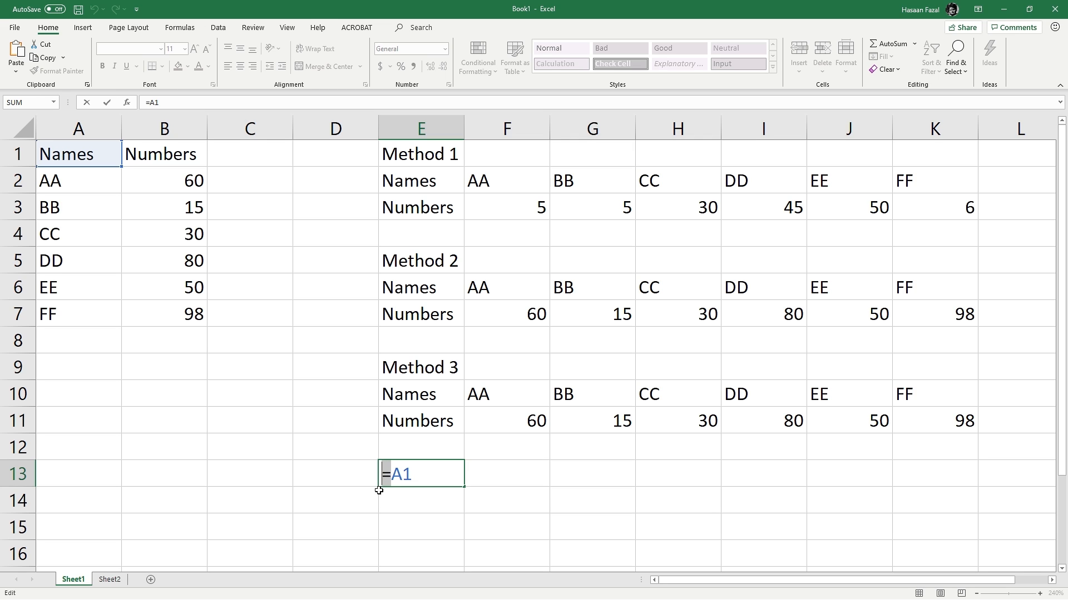
type("#")
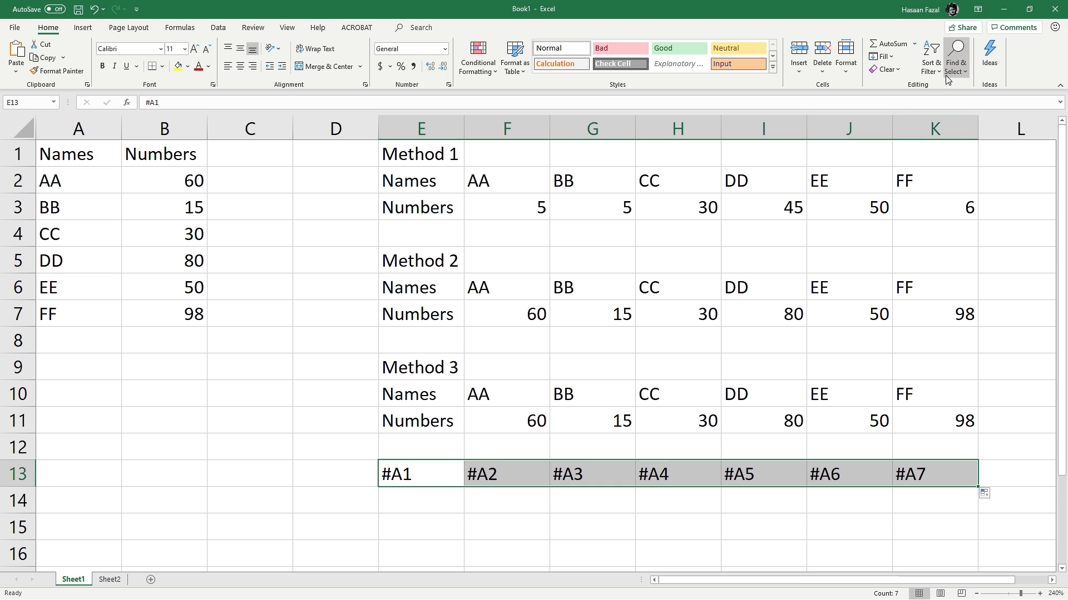
Step: Replace all # characters with = in E13:K13 to turn the text into formulas
left_click(955, 62)
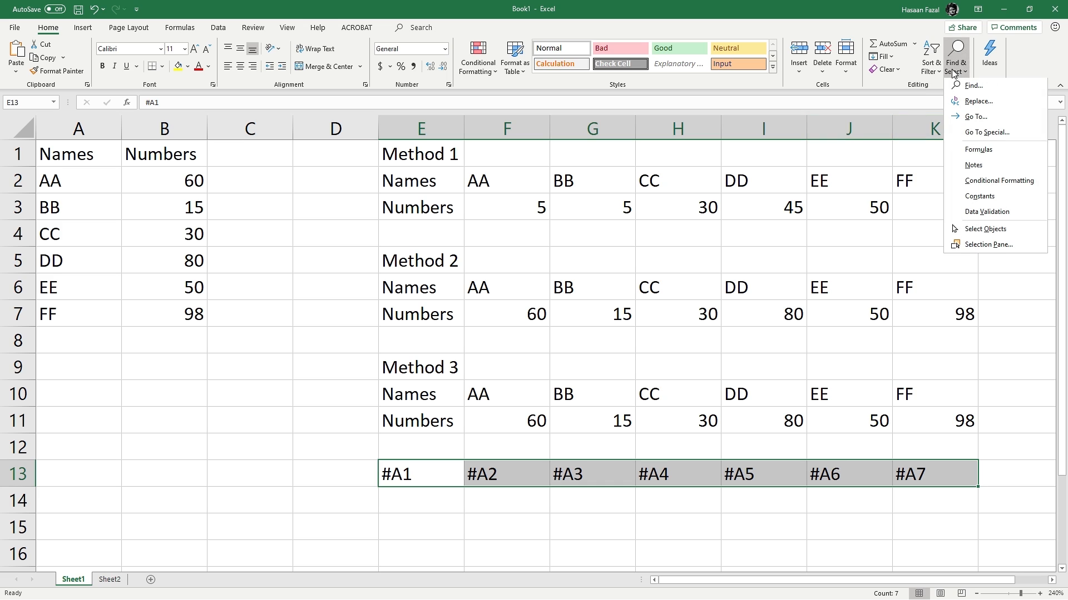
left_click(968, 103)
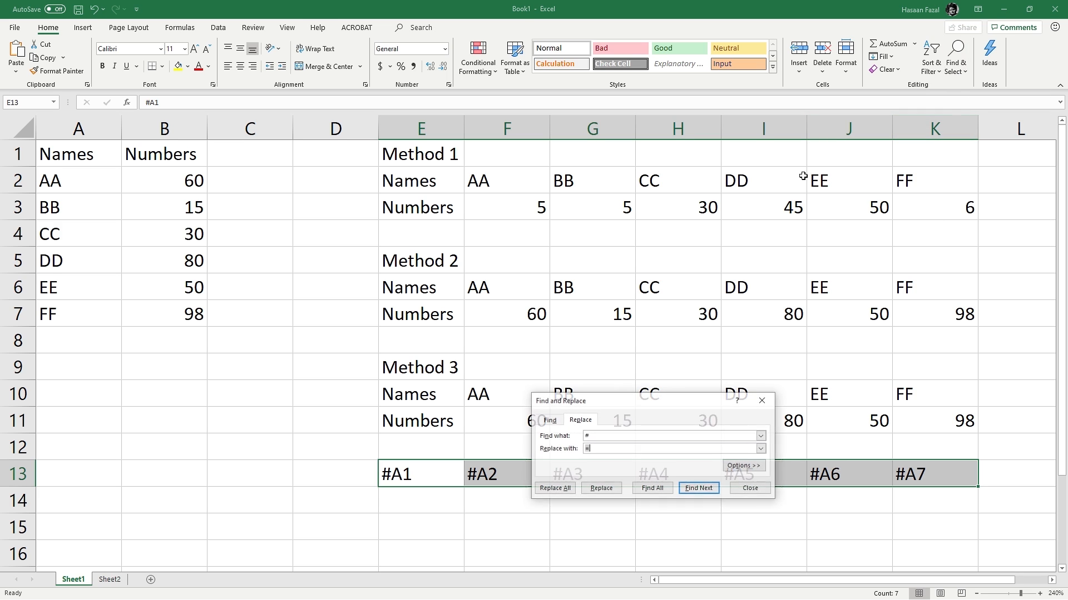
left_click(590, 437)
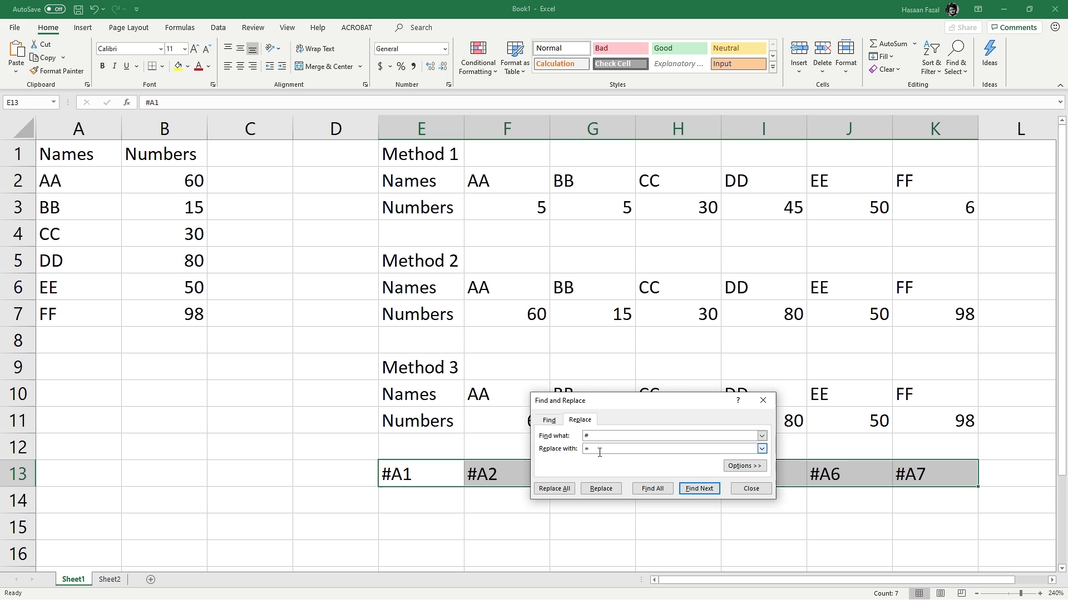
left_click(559, 490)
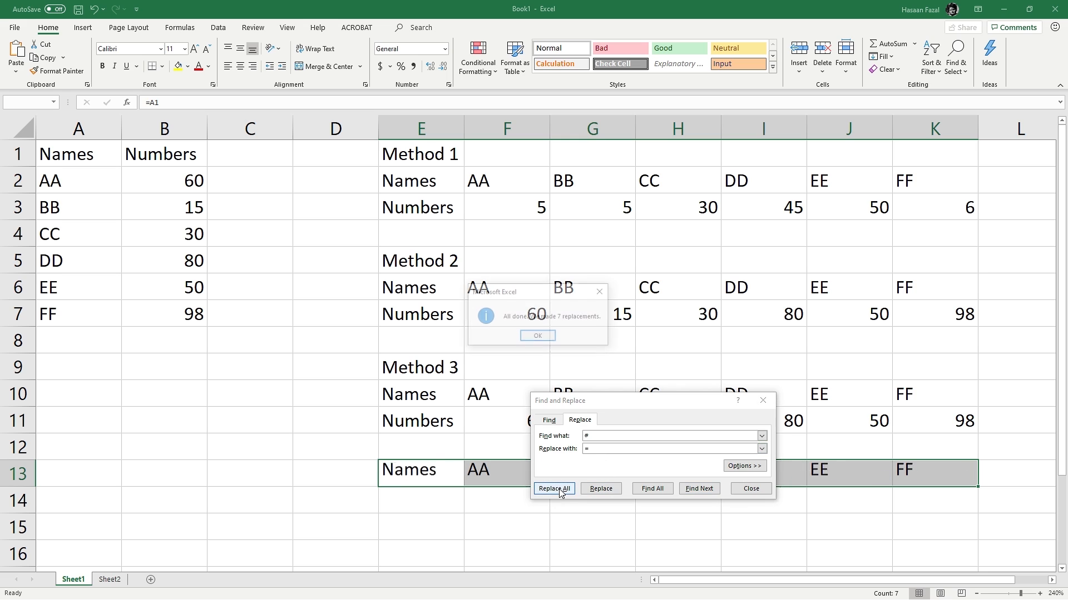
left_click(536, 338)
left_click(761, 488)
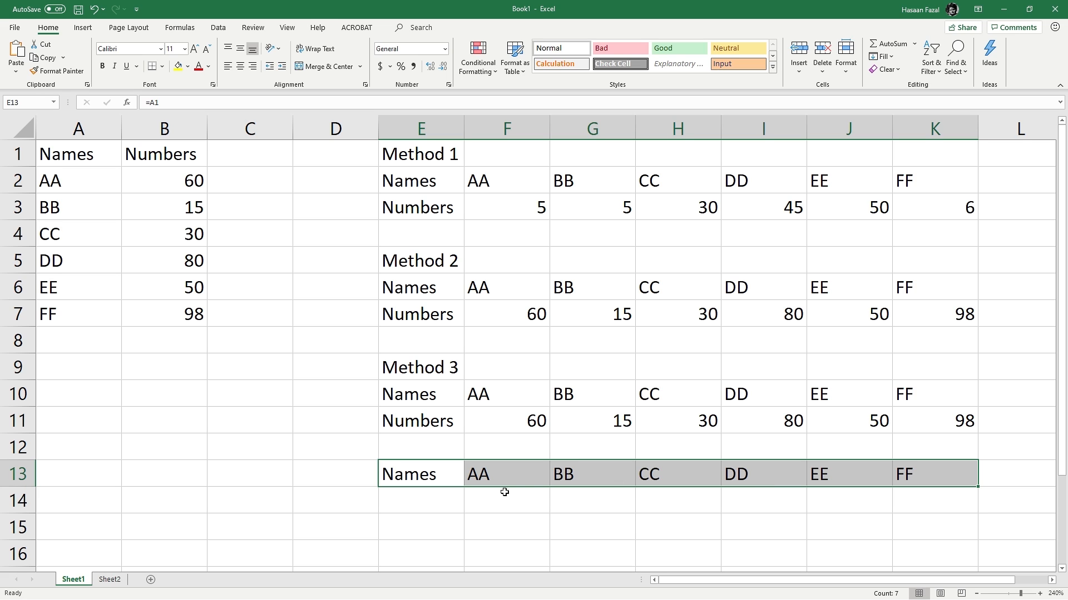
Step: Enter #B1 in cell E14 and fill the series across to K14
left_click(445, 503)
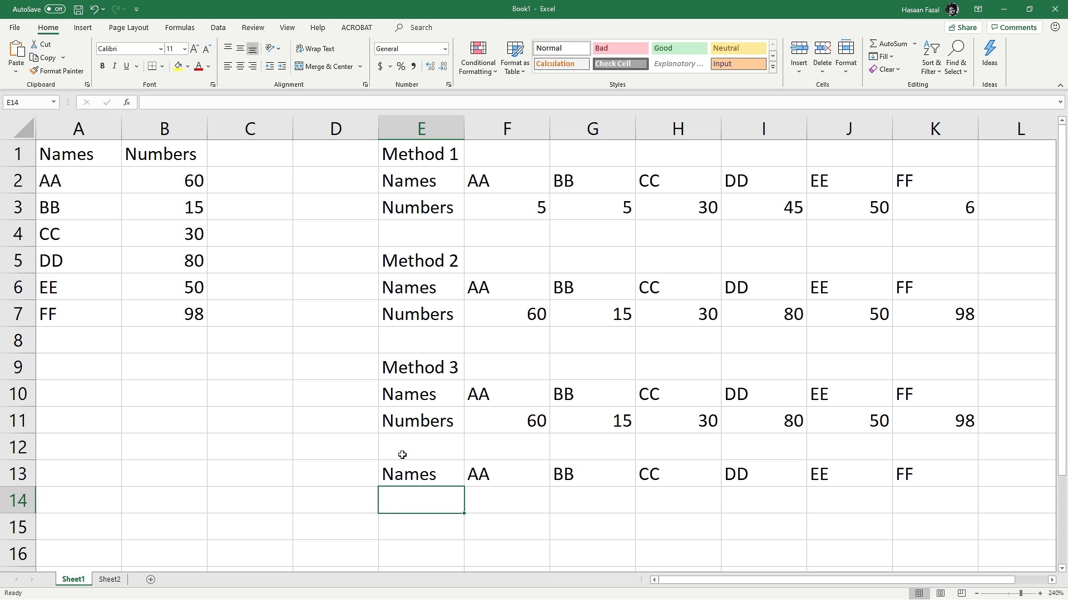
type("#B1")
key("Tab")
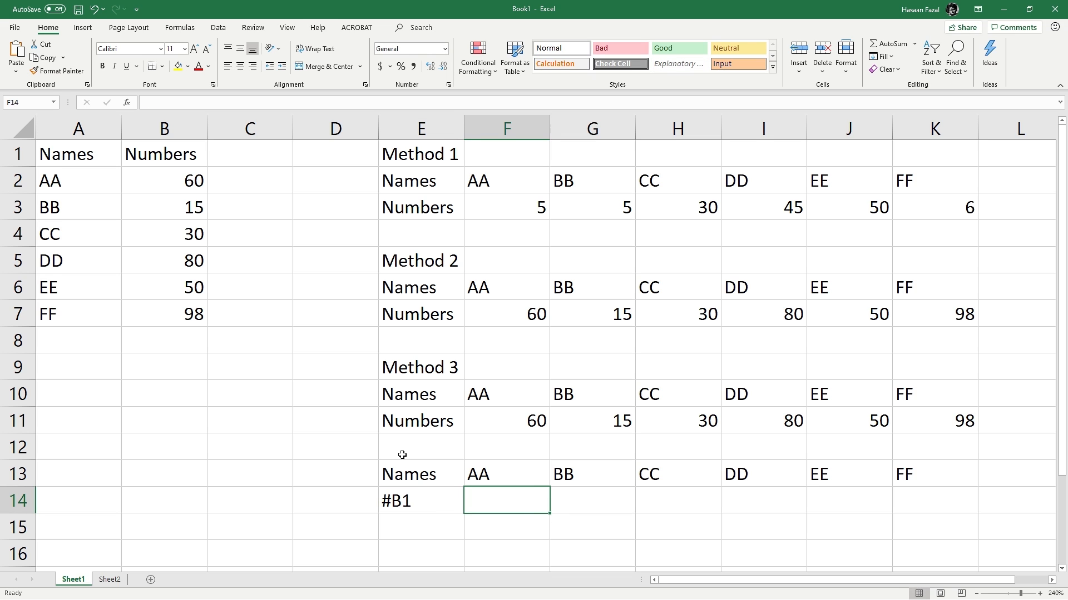
left_click(453, 503)
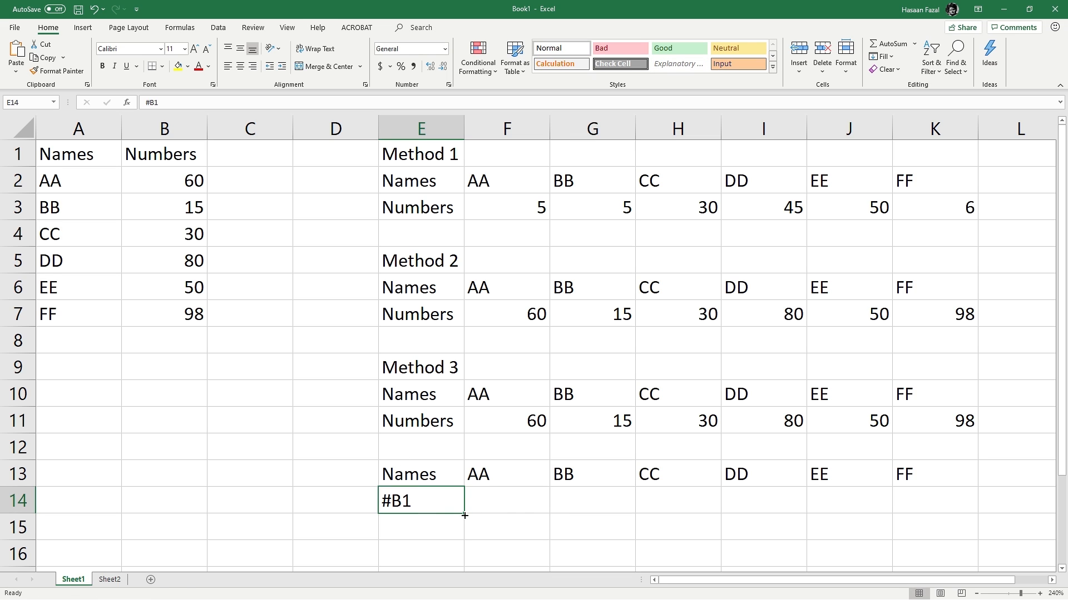
left_click_drag(465, 514, 949, 519)
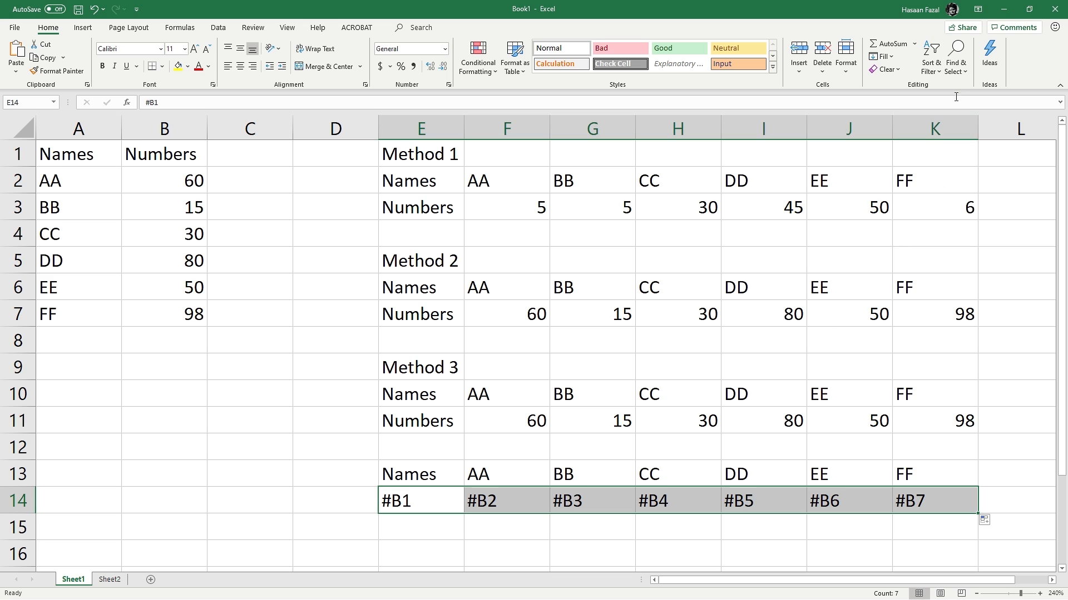
Step: Replace every # with = in E14:K14 so the Numbers row becomes formulas
left_click(956, 58)
left_click(977, 104)
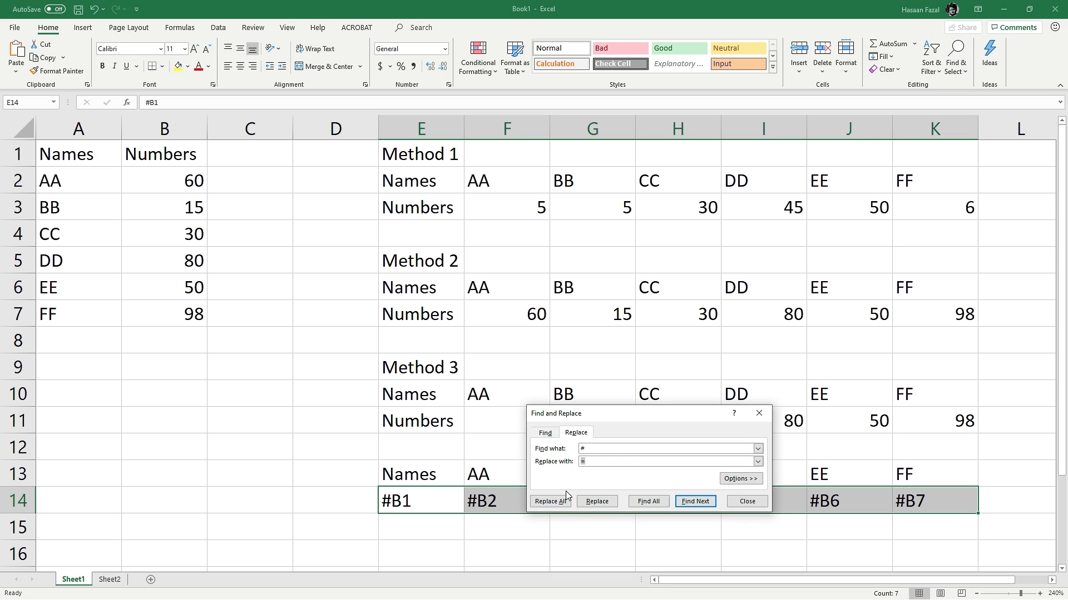
left_click(550, 502)
left_click(538, 335)
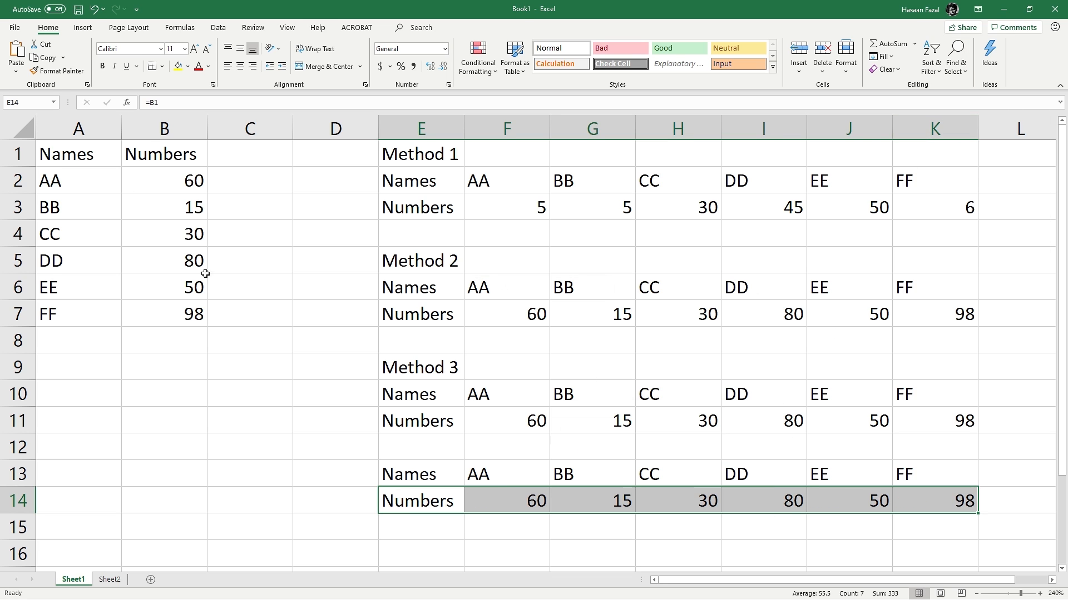
Step: Compare the source table in A1:B7 with the horizontal table in E13:K14
left_click_drag(86, 159, 198, 308)
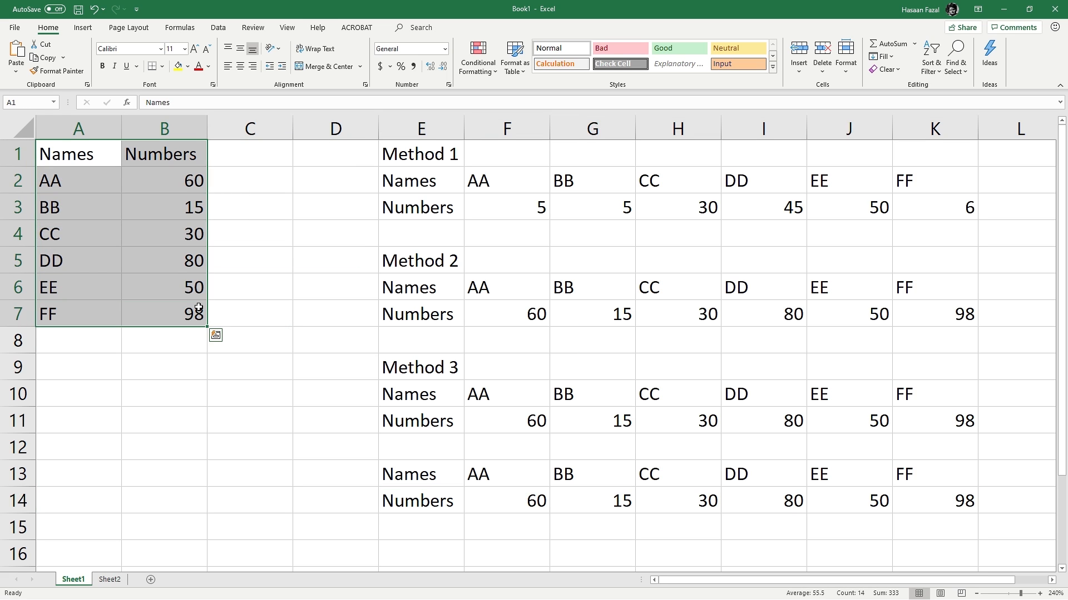
left_click(408, 476)
left_click_drag(408, 476, 917, 495)
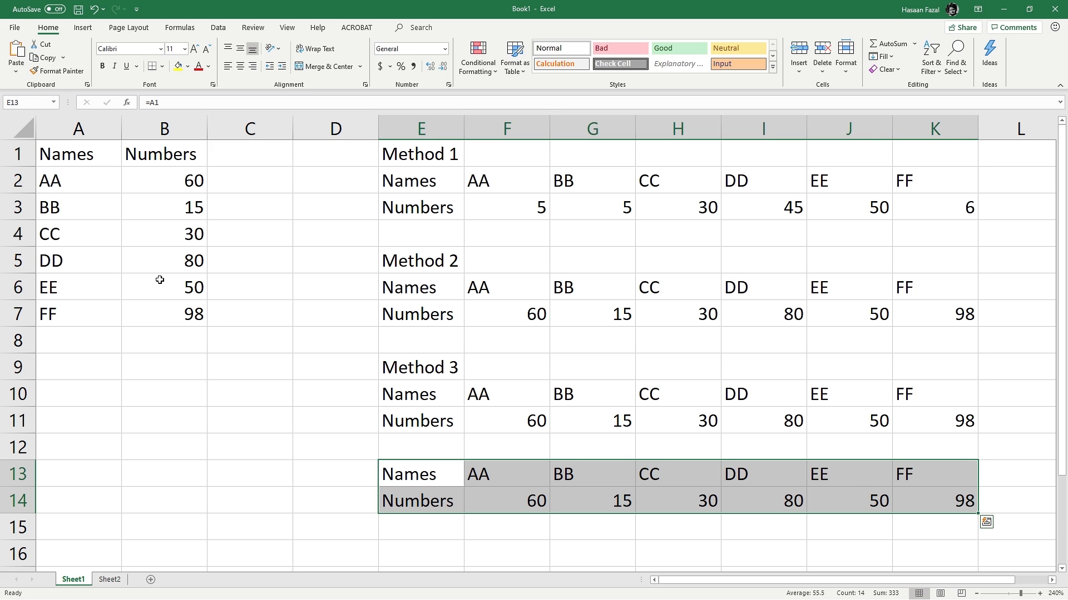
left_click(175, 237)
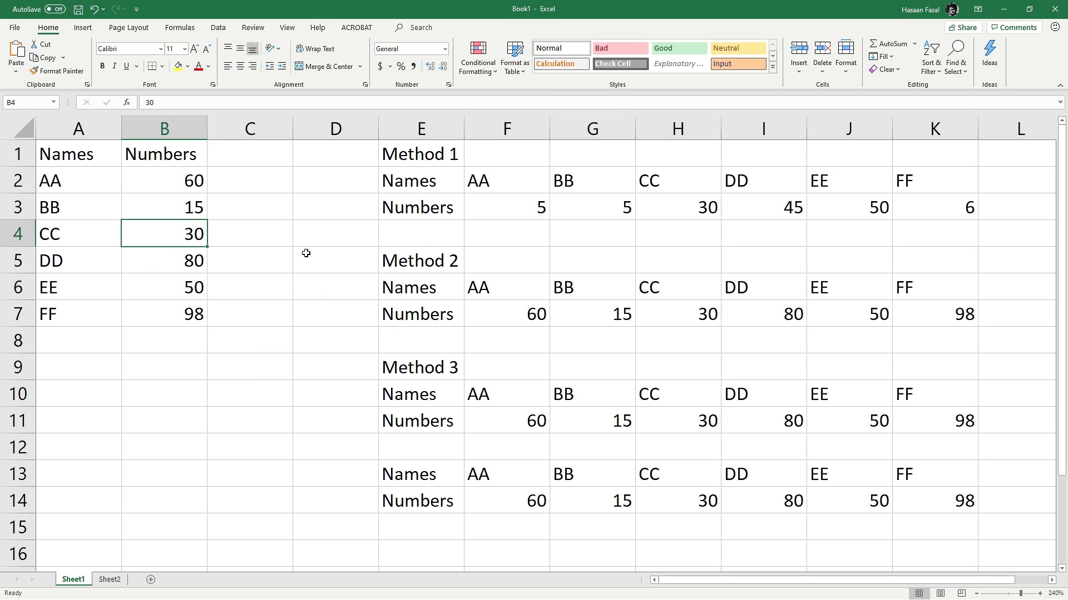
Step: Set the number for CC in cell B4 to 65
type("65")
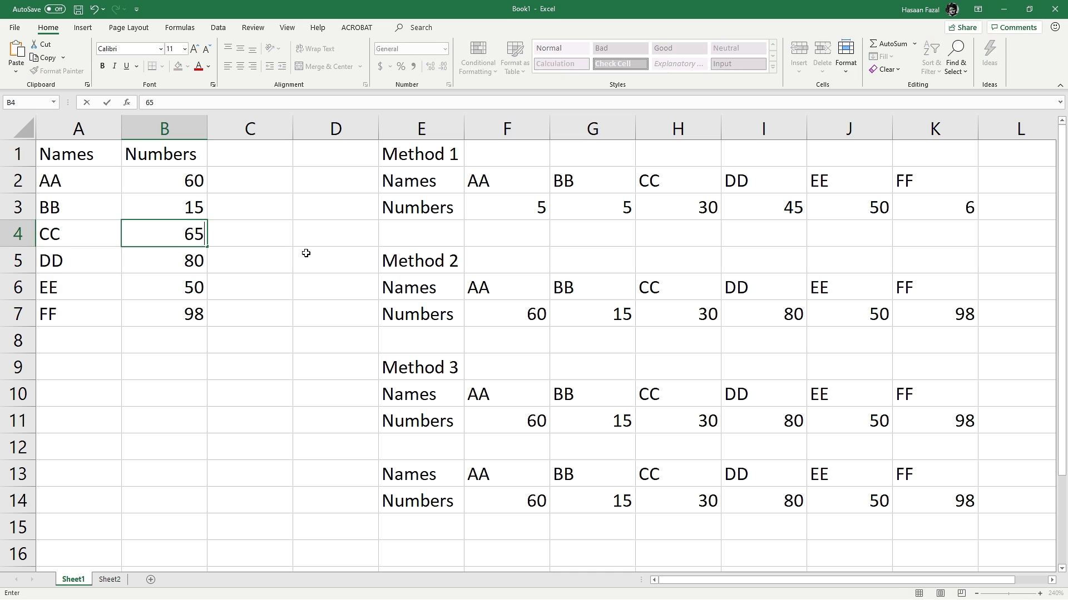
key("Return")
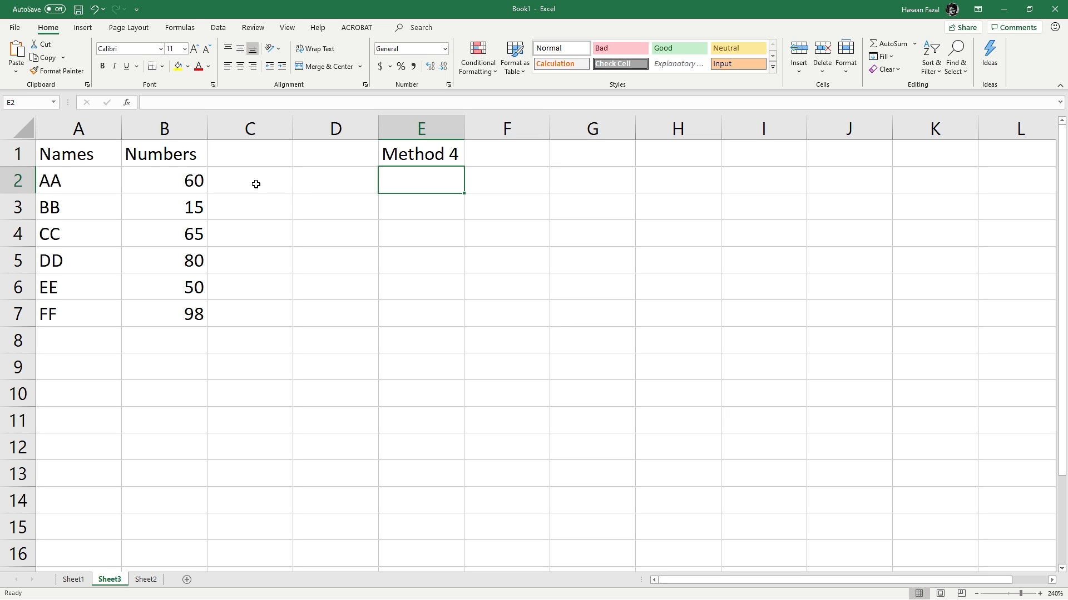
Step: Enter the reference texts A1 in cell E3 and A2 in cell F3 on Sheet3
left_click_drag(87, 151, 190, 311)
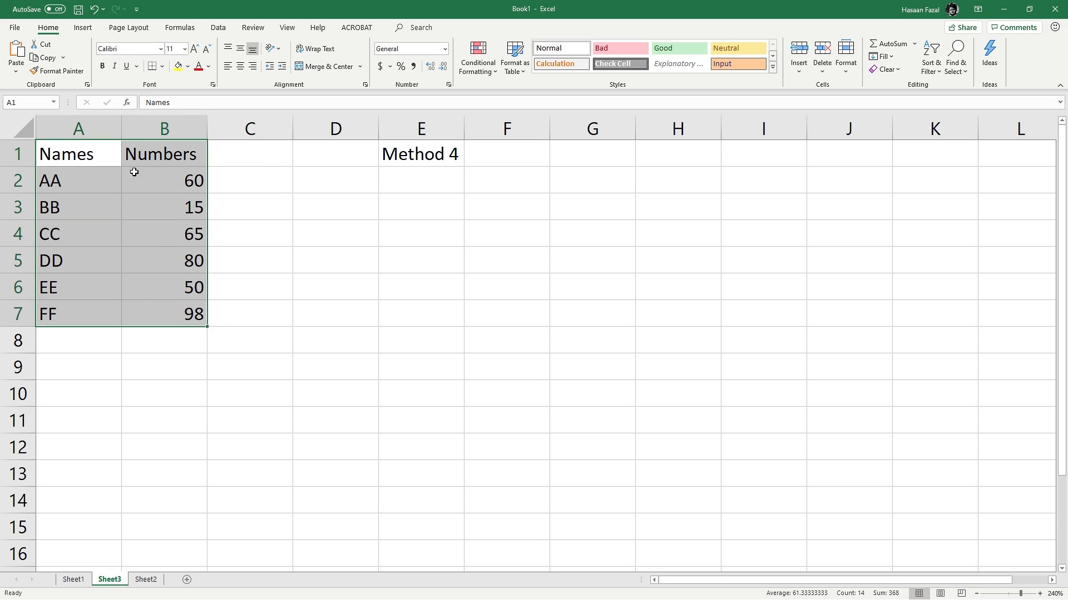
left_click_drag(395, 219, 940, 233)
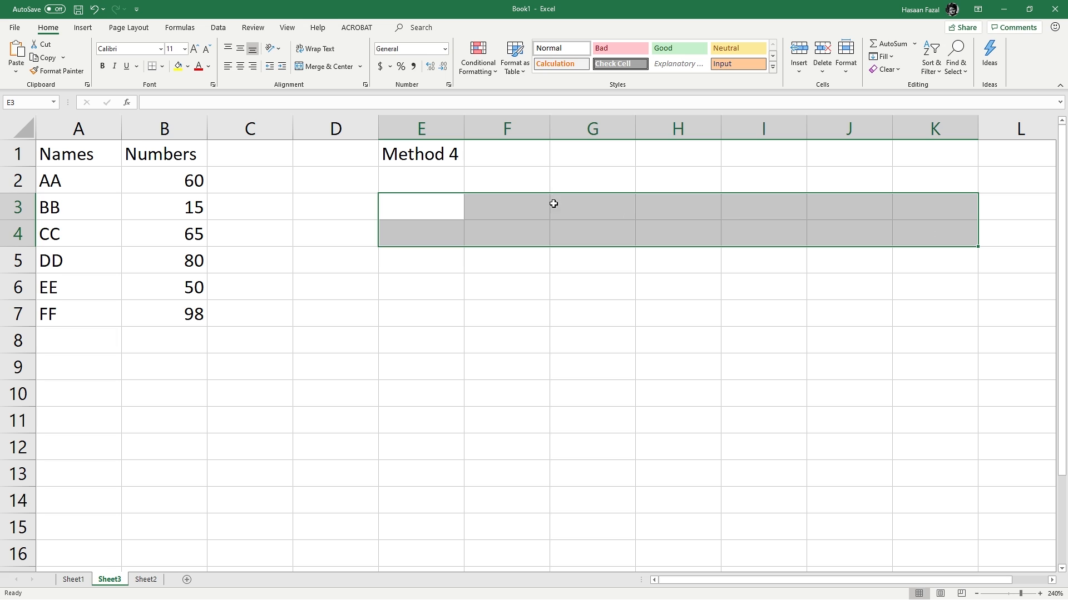
left_click(431, 211)
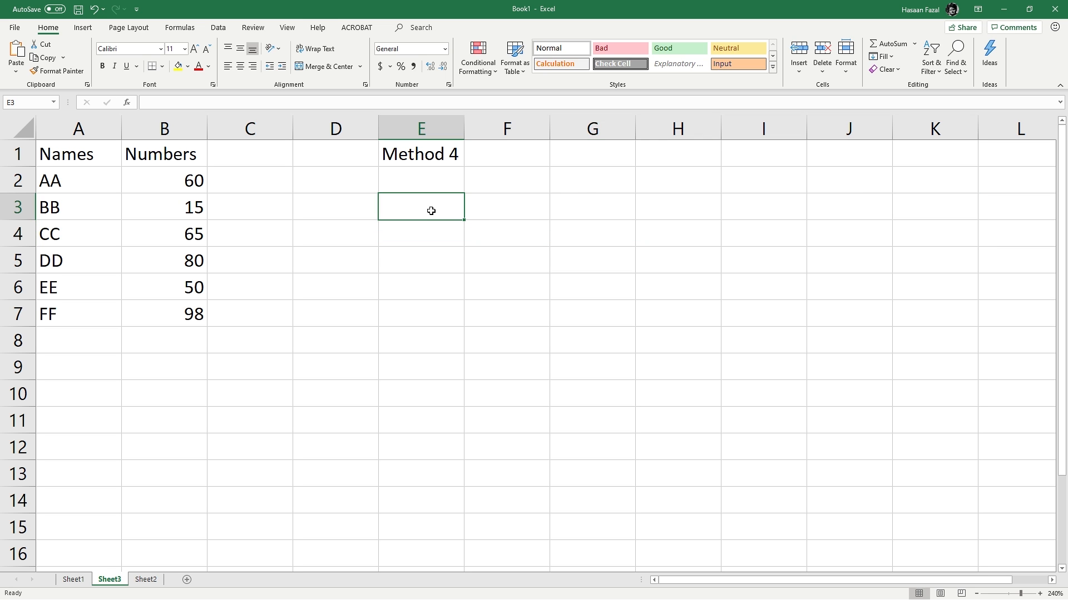
type("A1")
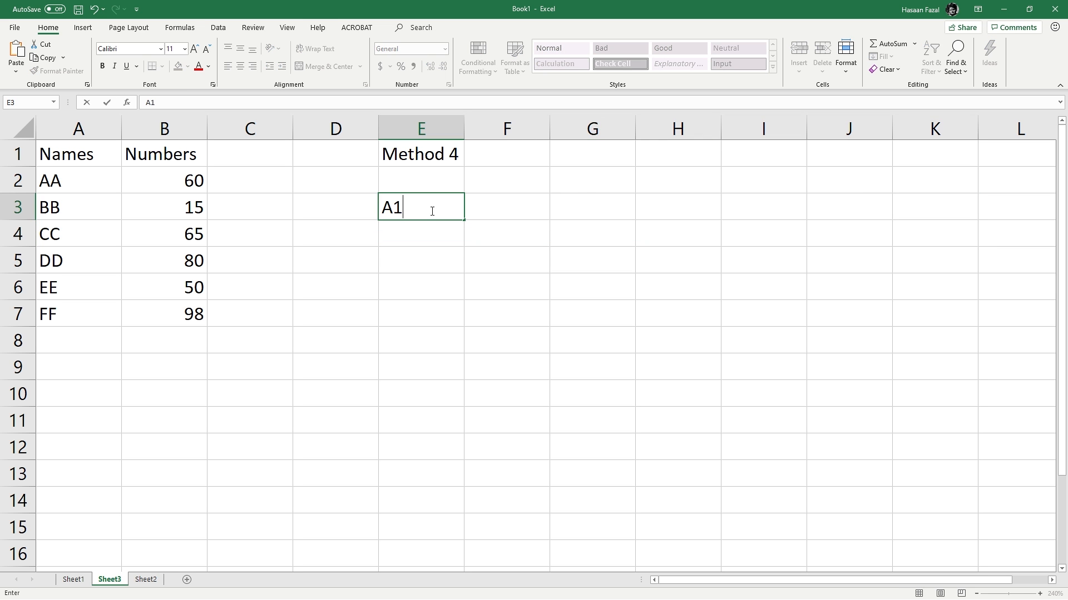
left_click(500, 215)
type("A2")
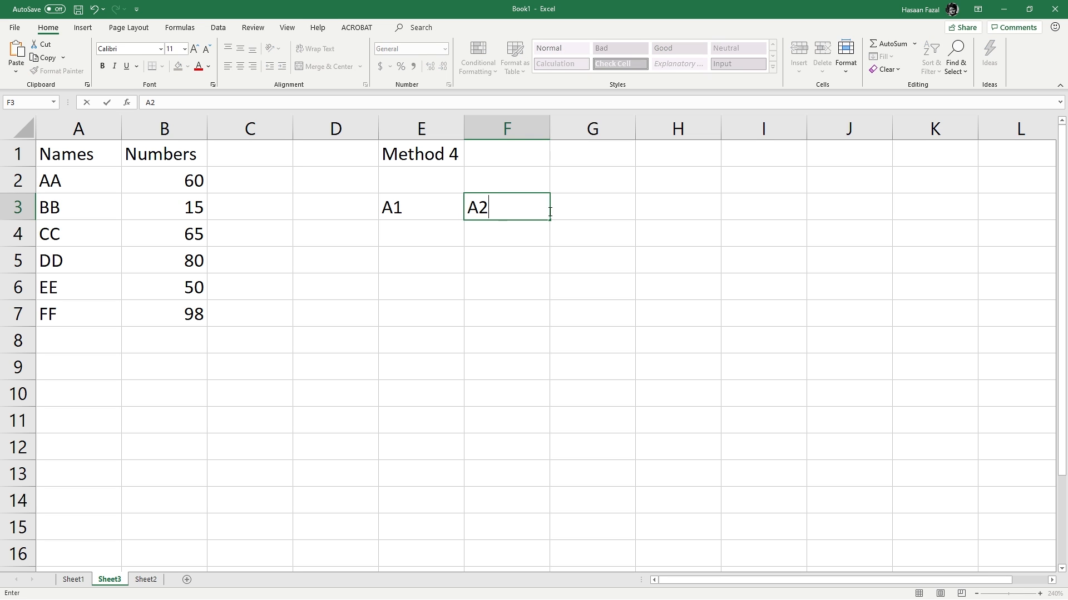
left_click(611, 206)
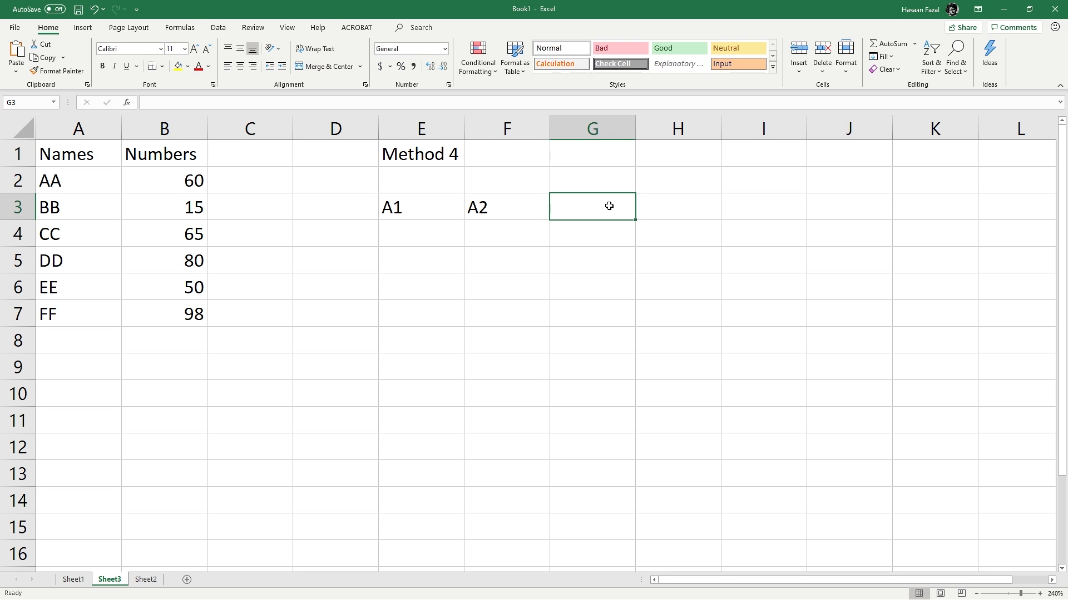
Step: Enter the reference texts B1 in cell E4 and B2 in cell F4
left_click(433, 212)
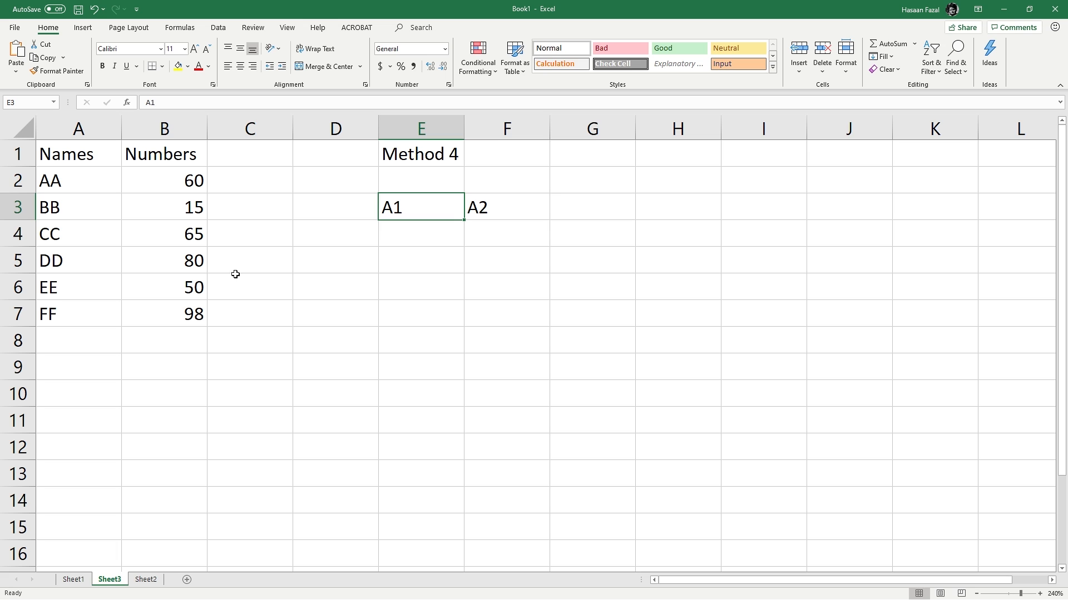
double_click(442, 238)
type("B")
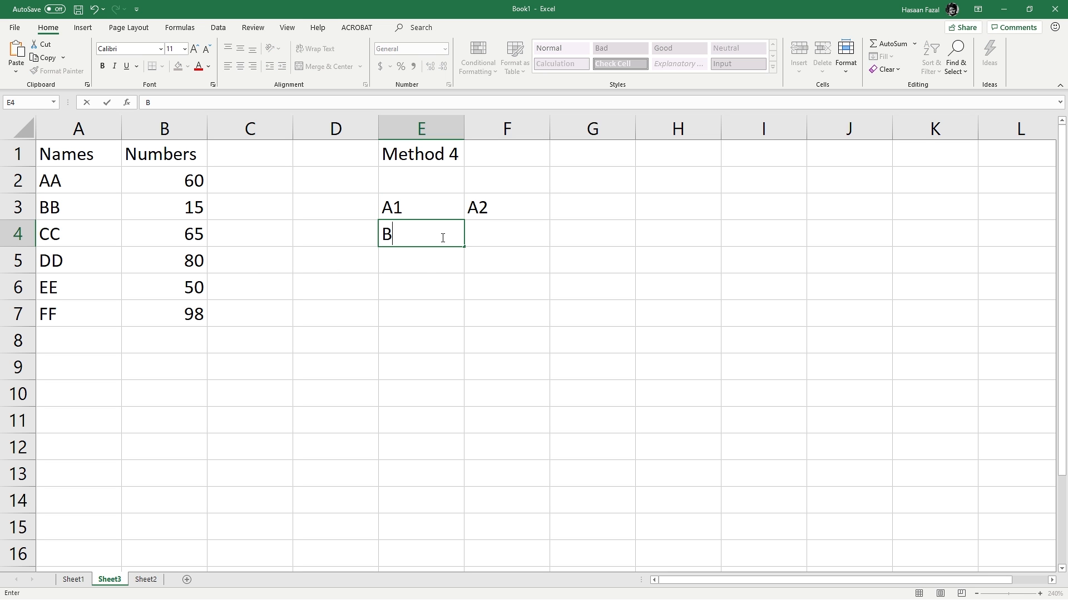
type("1")
key("Tab")
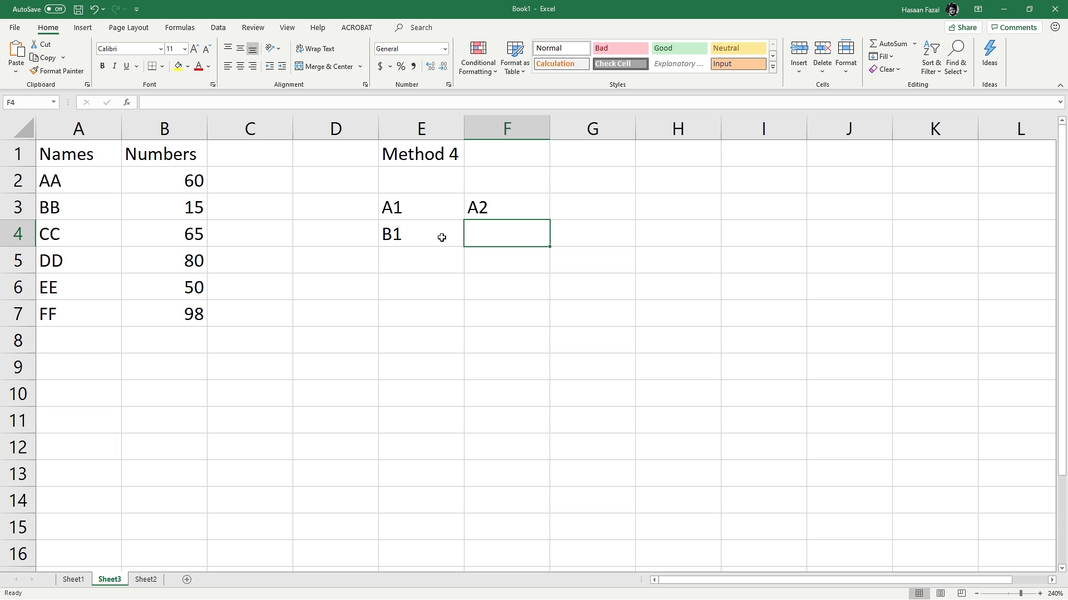
type("B2")
key("Tab")
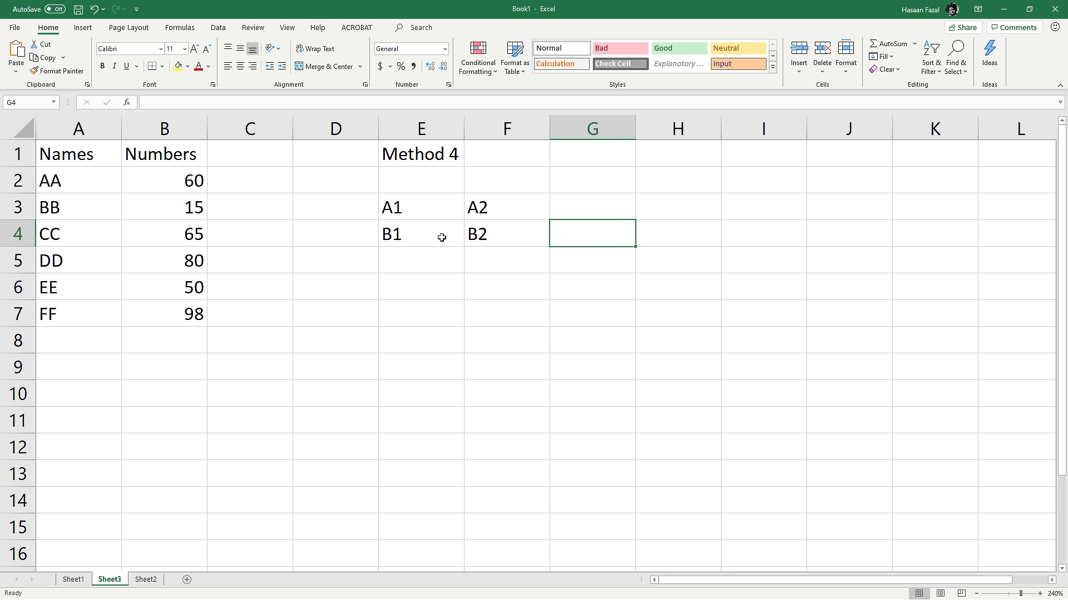
left_click_drag(429, 212, 517, 208)
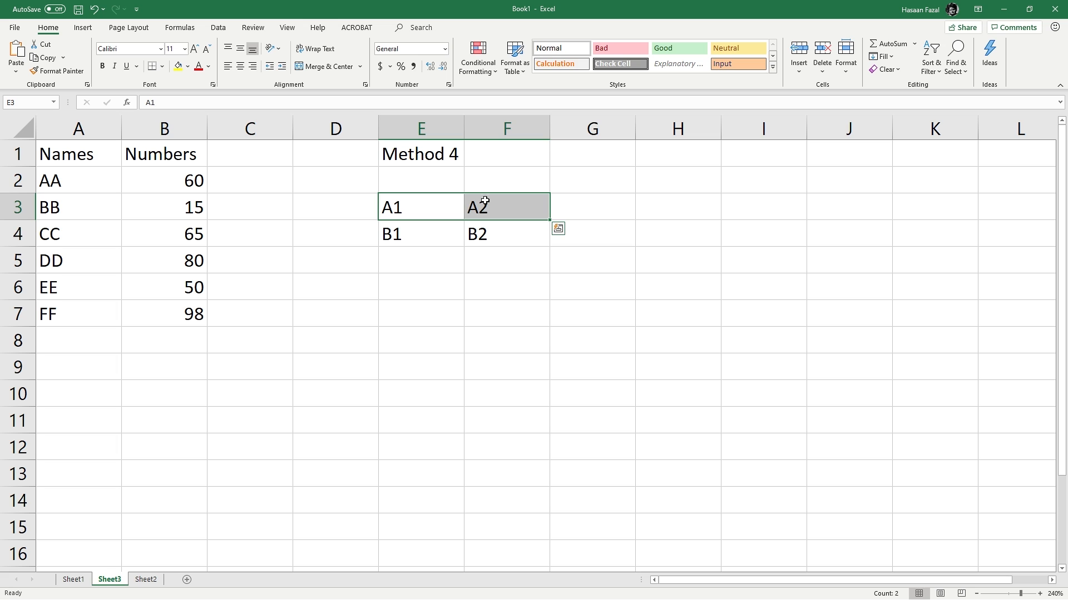
left_click_drag(112, 179, 101, 306)
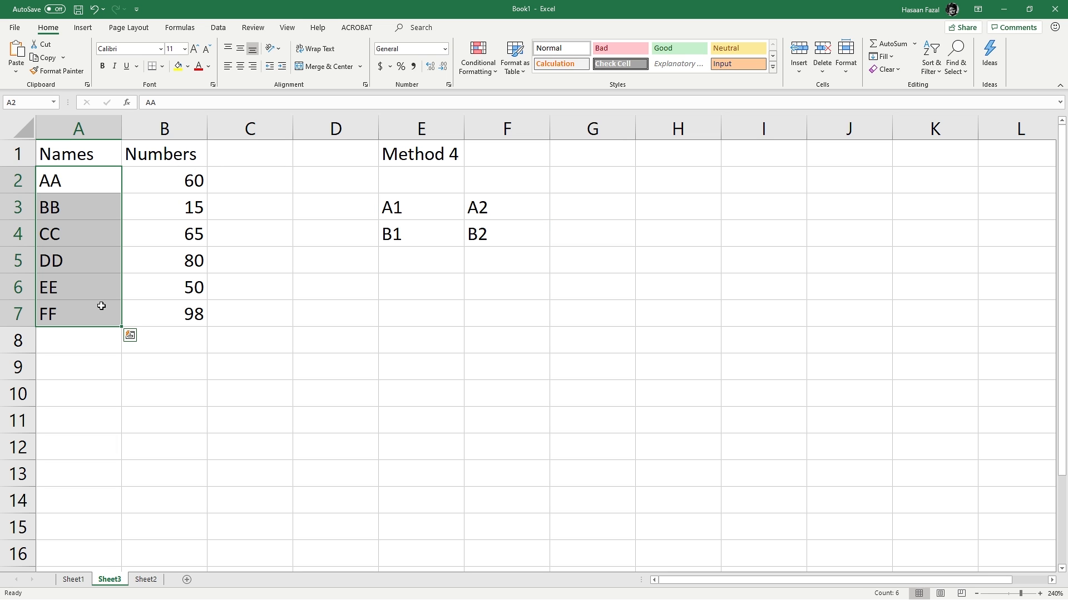
left_click(435, 235)
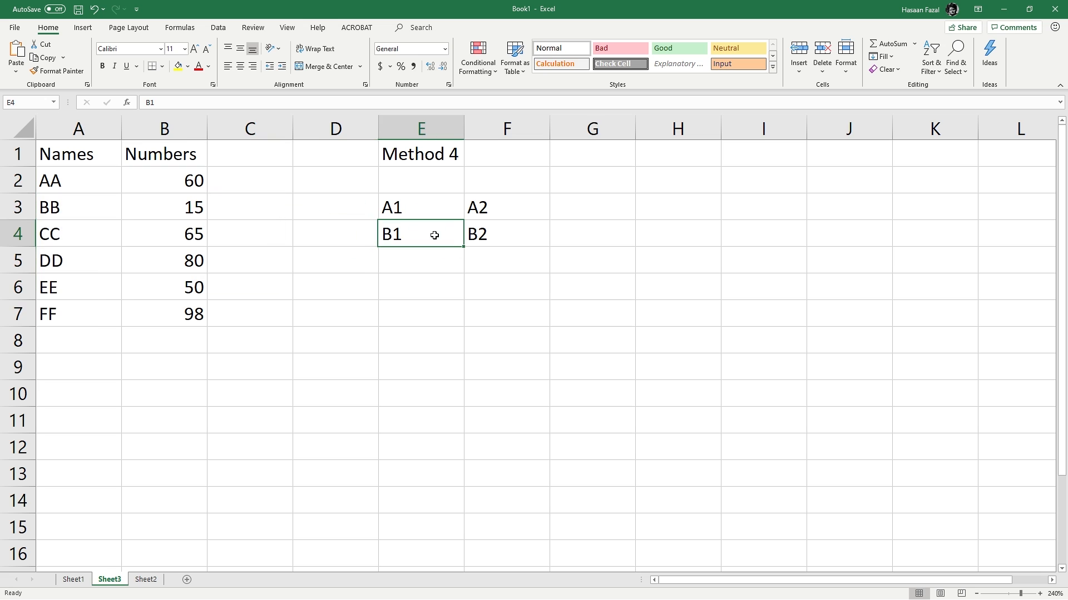
Step: Enter 1 in E6 and 2 in F6, and fill the number series across to K6
left_click(423, 291)
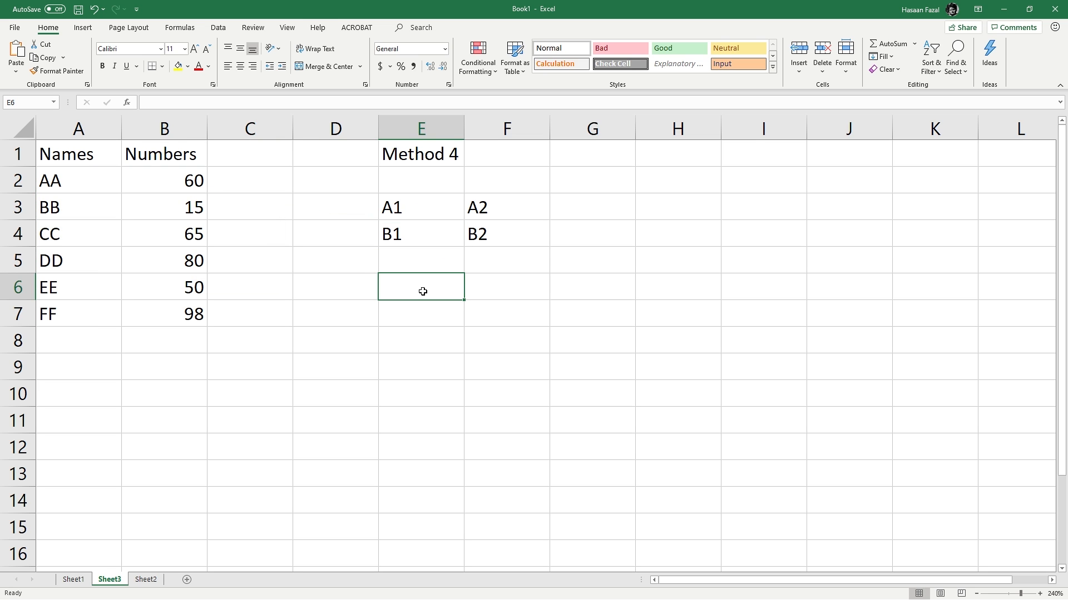
type("1")
key("Tab")
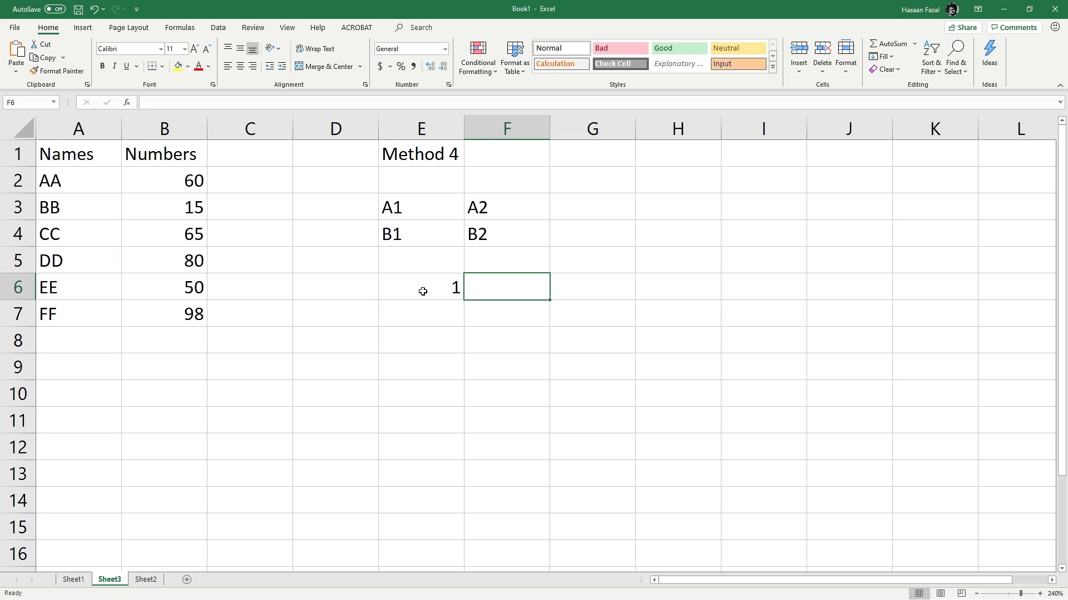
type("2")
key("Tab")
left_click_drag(439, 294, 510, 302)
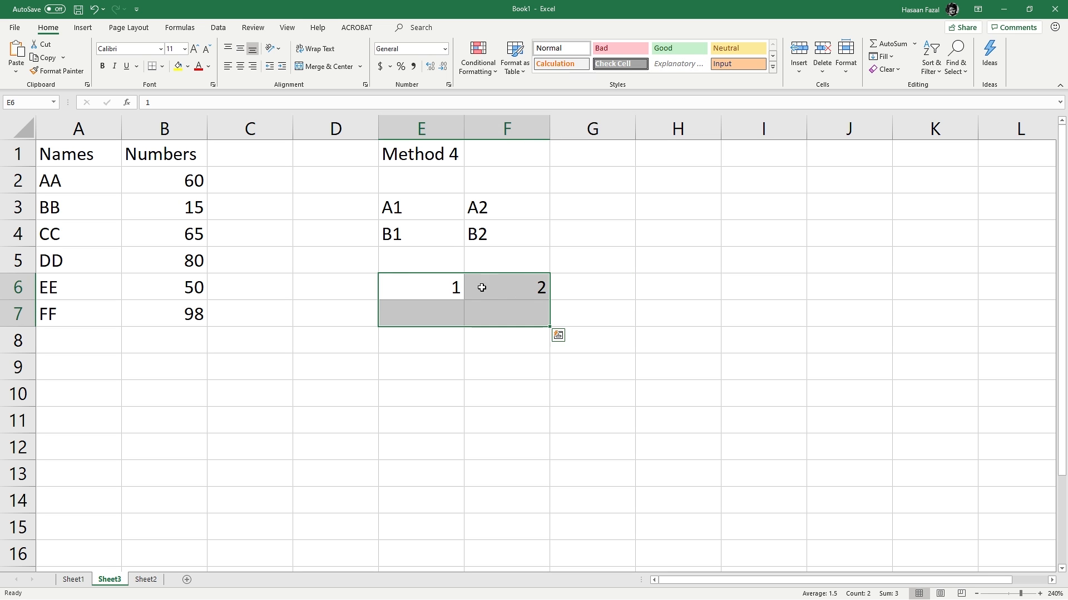
left_click_drag(427, 281, 982, 300)
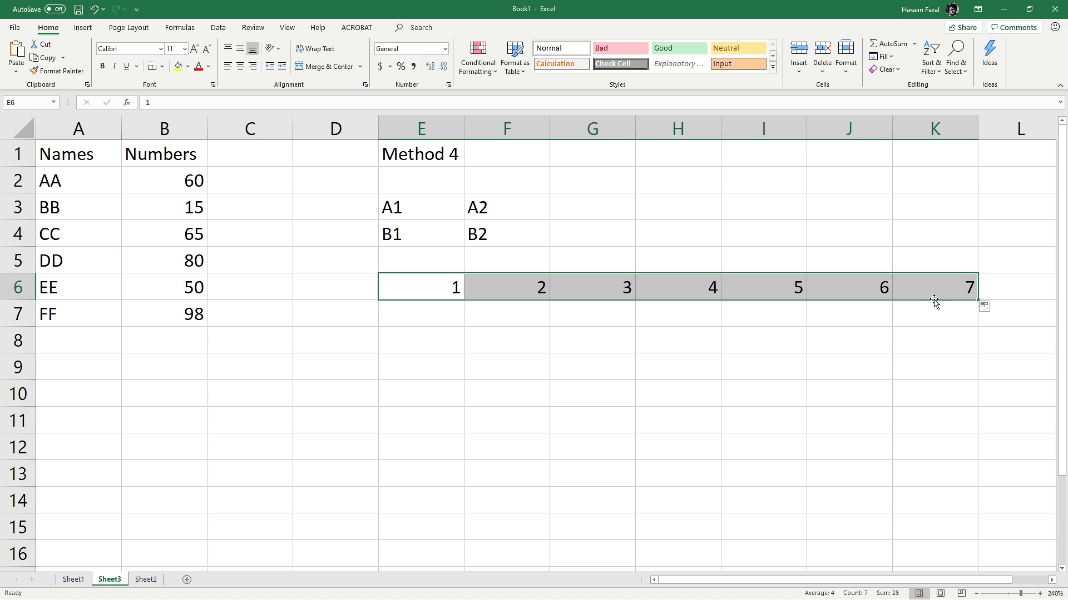
Step: Enter the formula ="A"&E6 in cell E8 and fill it across to K8
left_click(423, 344)
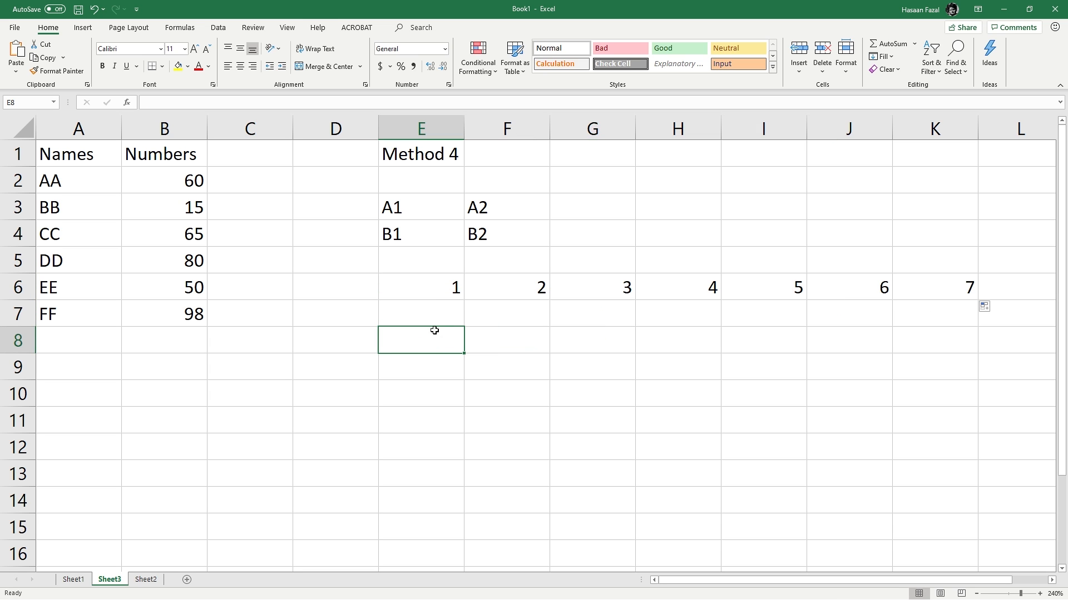
left_click(434, 290)
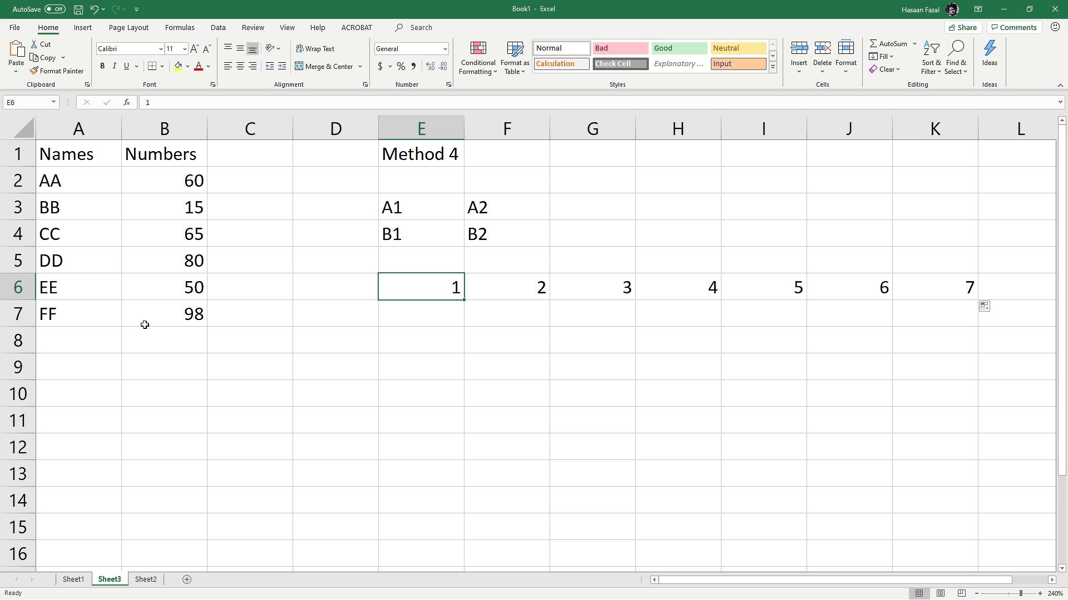
double_click(442, 339)
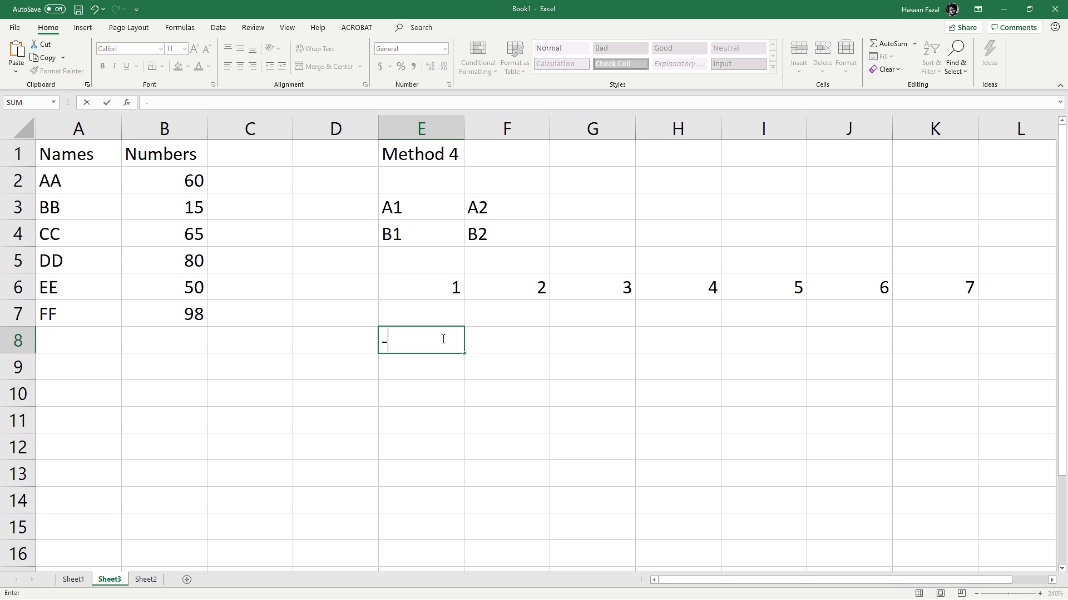
type("=\"A\"")
type("&")
left_click(434, 289)
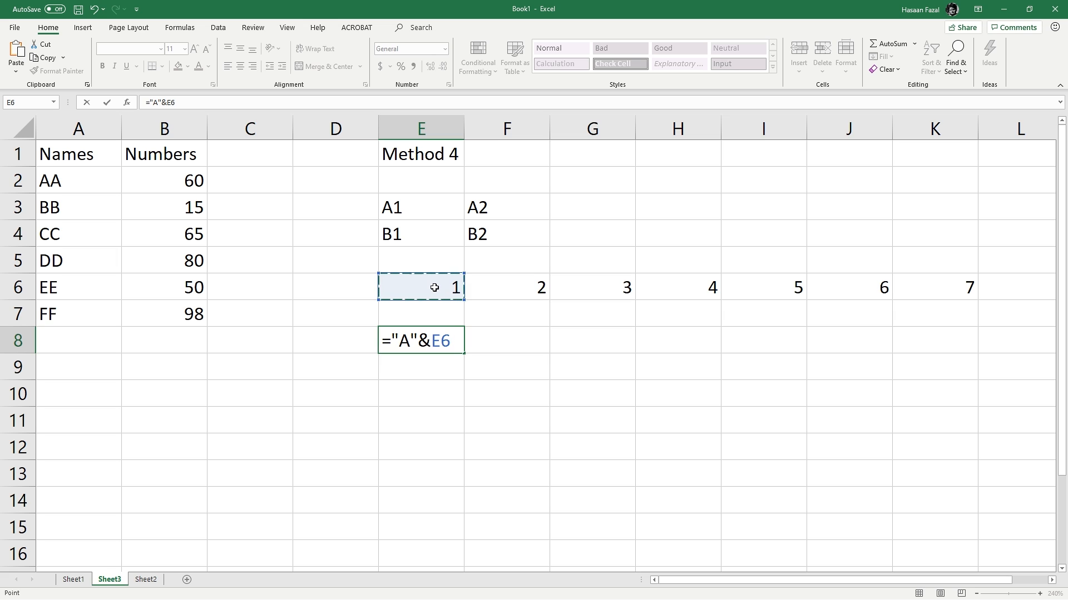
key("Return")
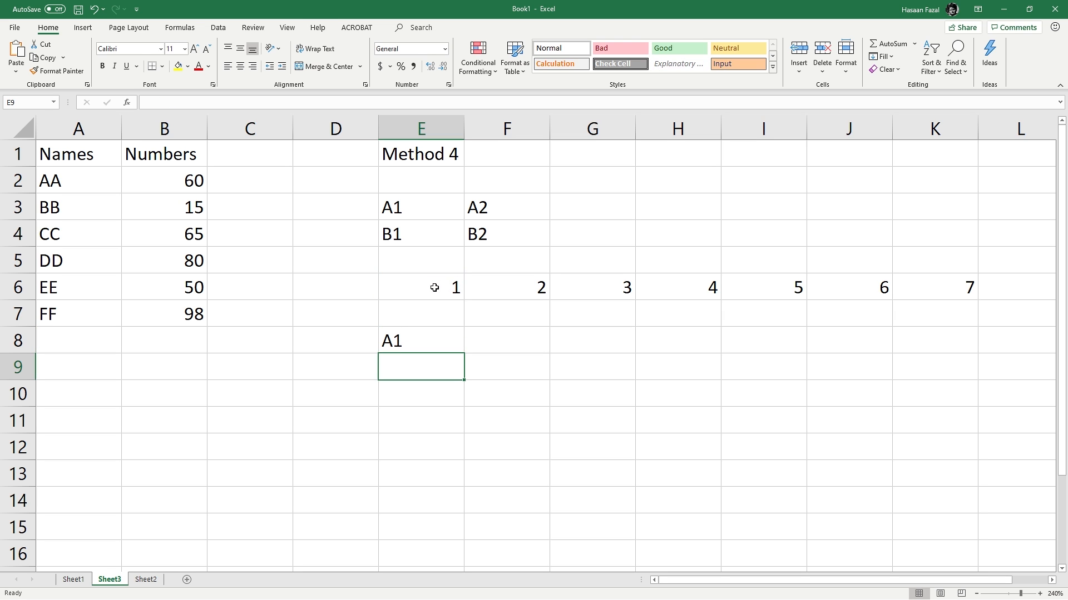
left_click(453, 345)
left_click_drag(463, 353, 966, 334)
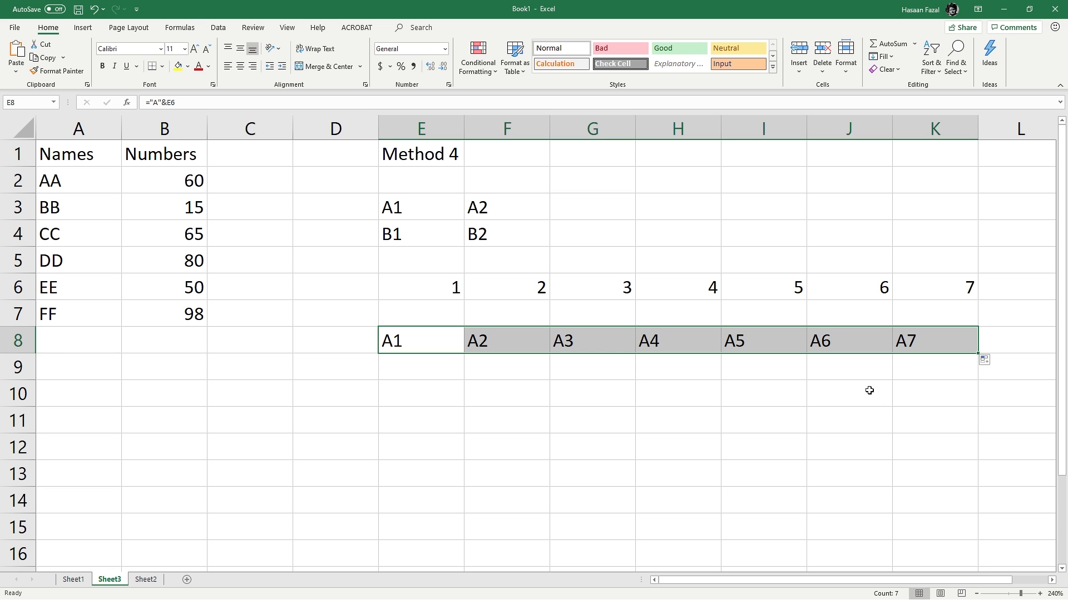
Step: Enter the formula ="B"&E6 in cell E9 and fill it across to K9
left_click(423, 373)
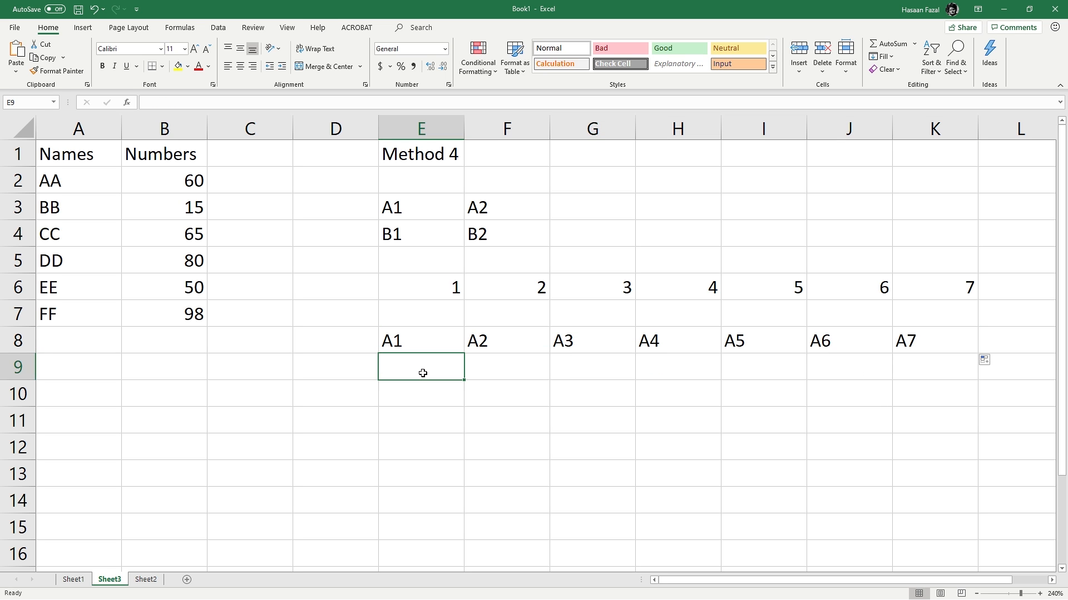
type("=\"B\"&")
left_click(425, 288)
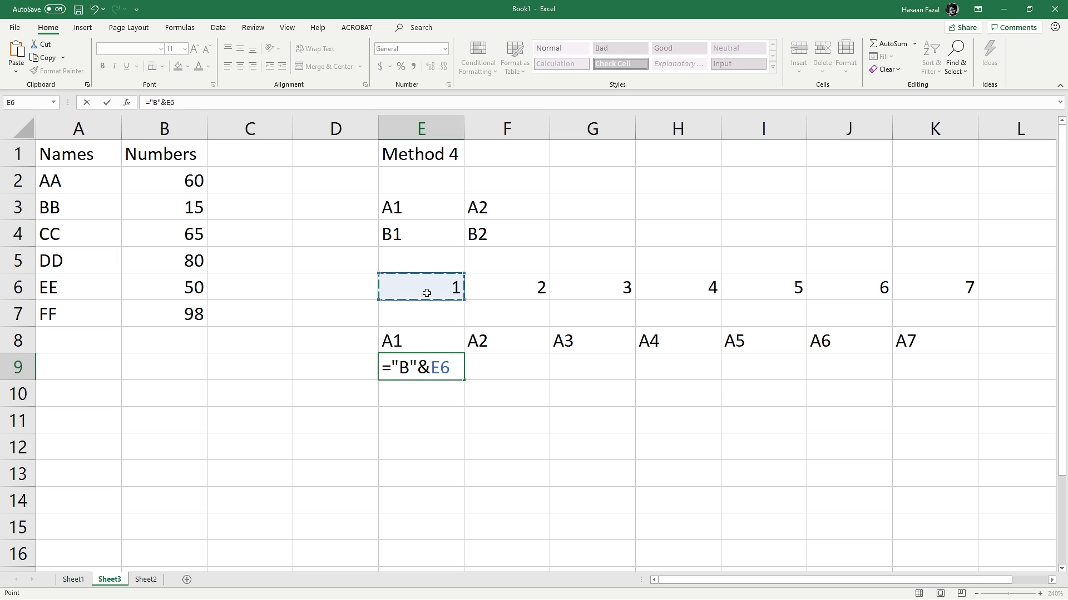
key("Return")
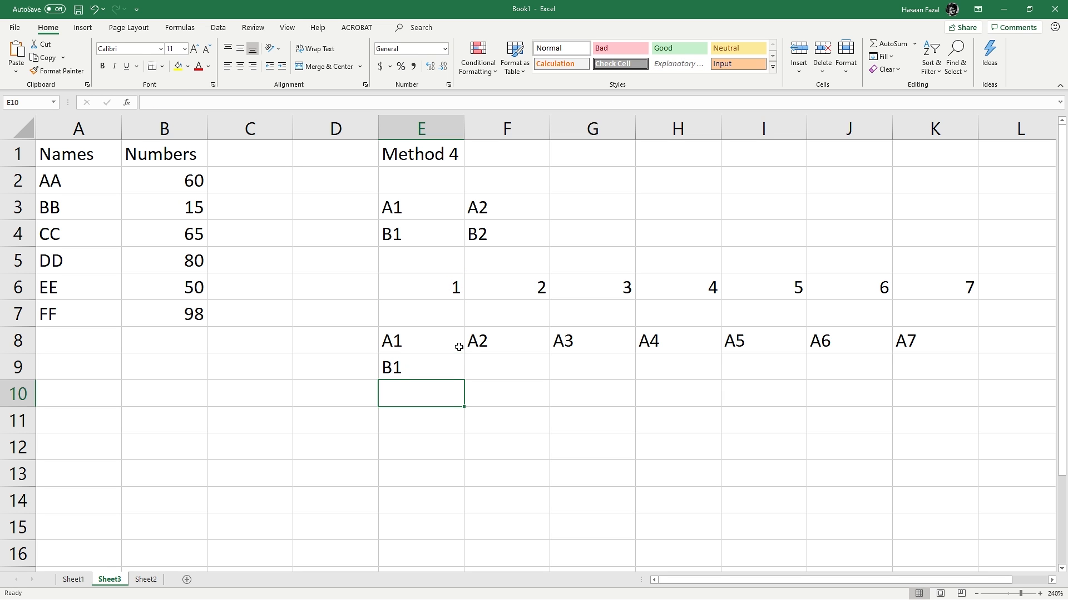
left_click(453, 367)
left_click_drag(464, 381, 900, 414)
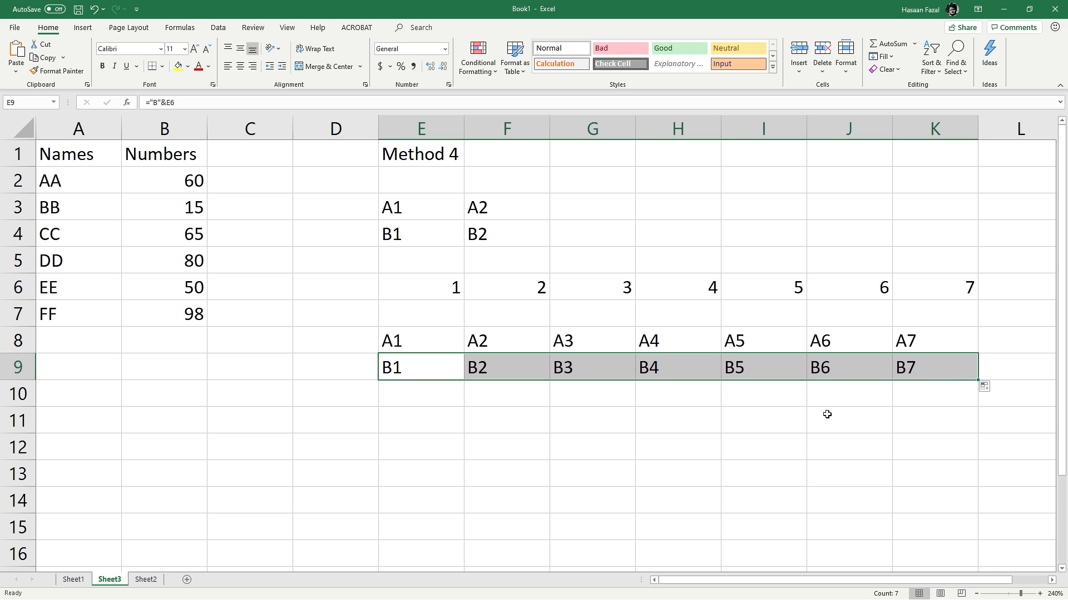
left_click_drag(75, 168, 86, 325)
left_click(386, 350)
key("ctrl+a")
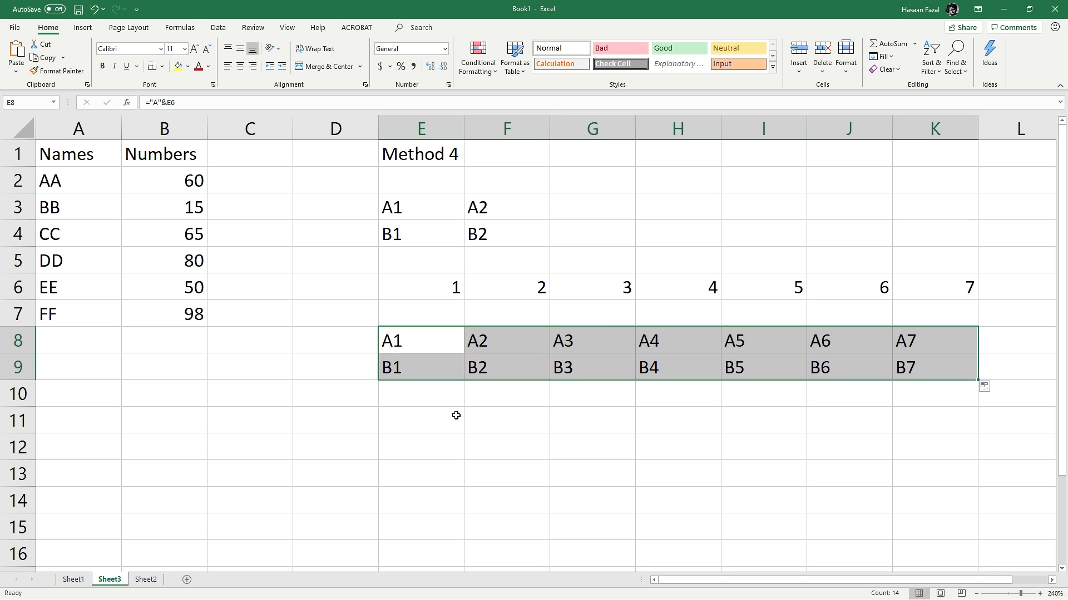
Step: Enter the formula =INDIRECT(E8) in cell E11
left_click(446, 420)
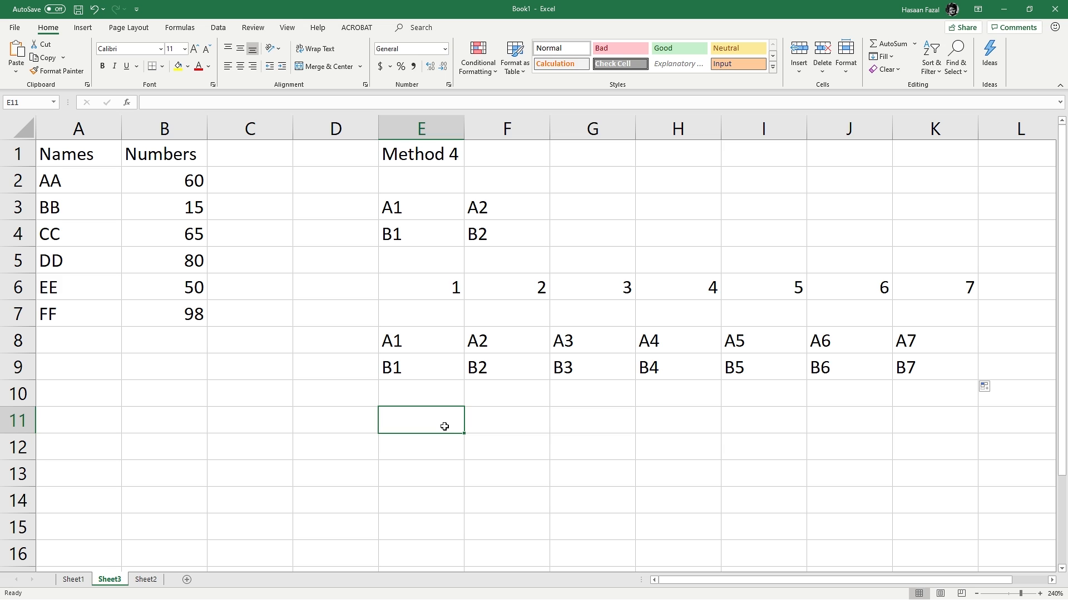
type("=ind")
key("Down")
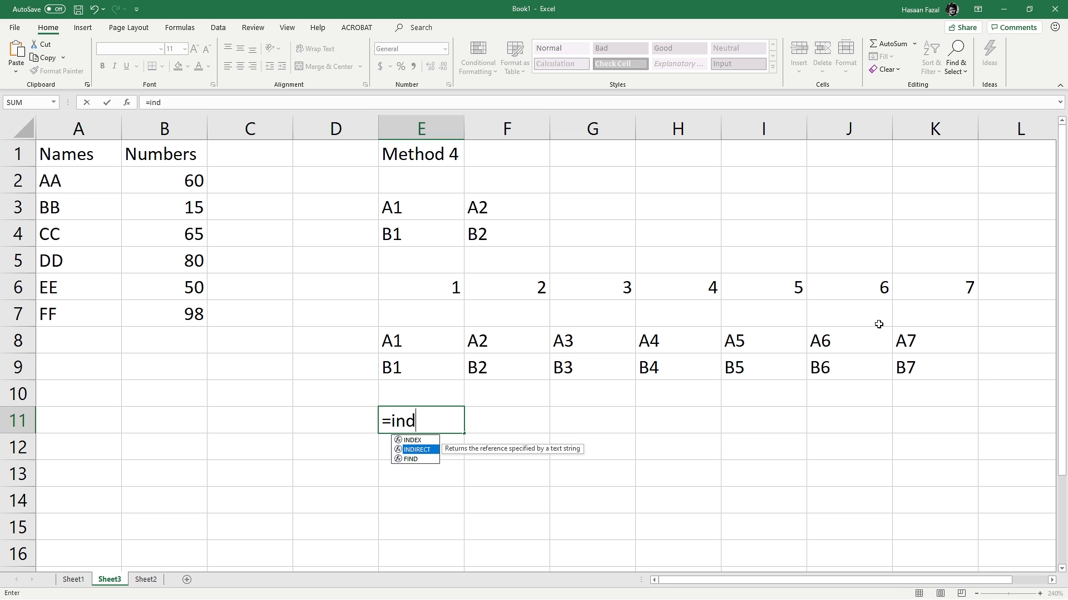
key("Tab")
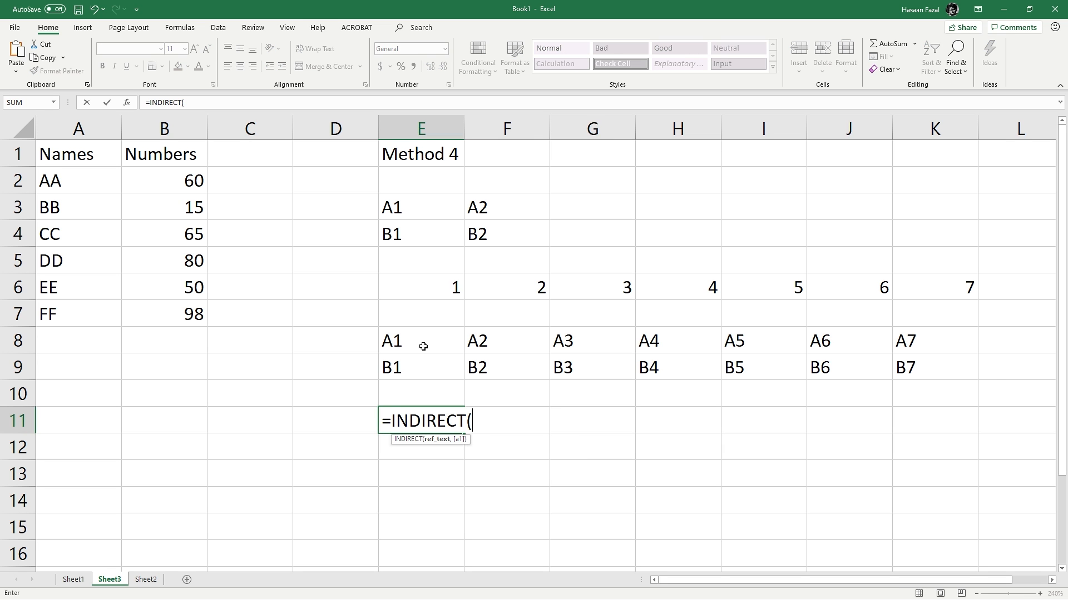
left_click(424, 347)
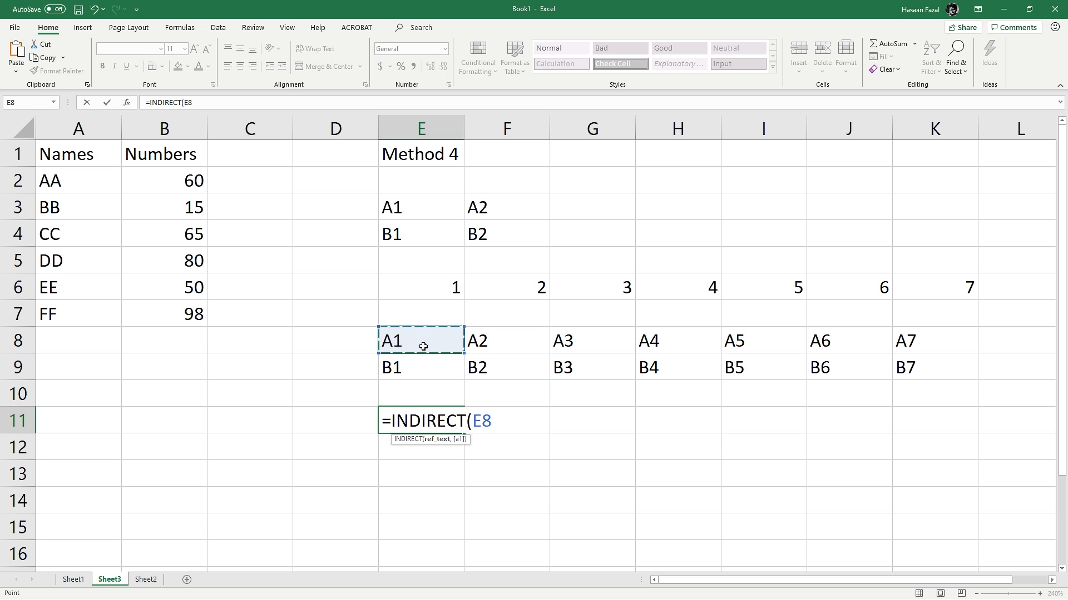
type(")")
key("Return")
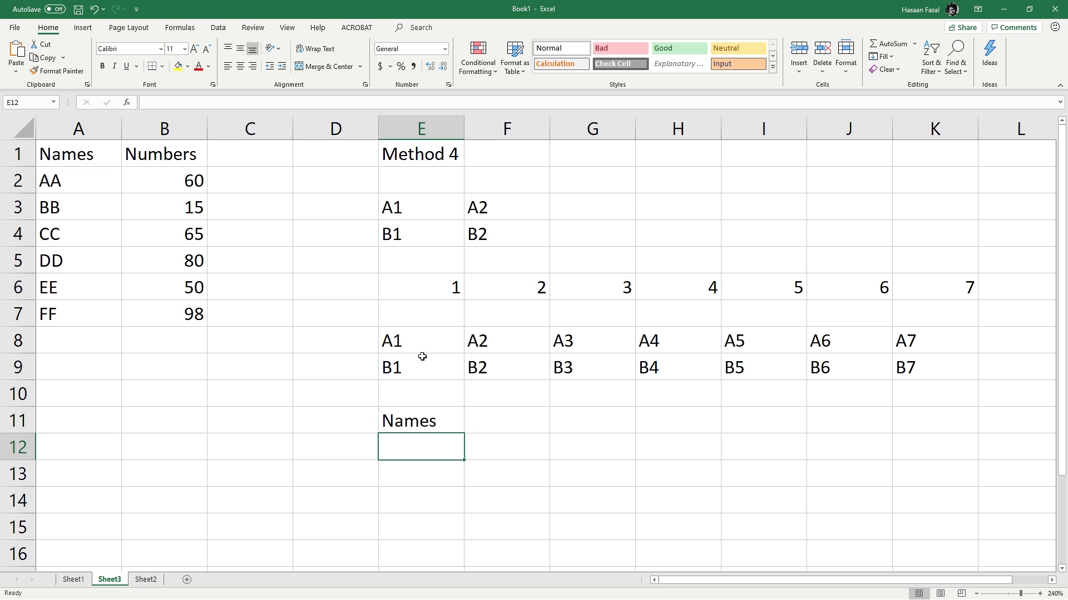
Step: Fill the INDIRECT formula in E11 across to K11 and compare it with the Names column A1:A7
left_click(447, 421)
left_click_drag(465, 435, 958, 426)
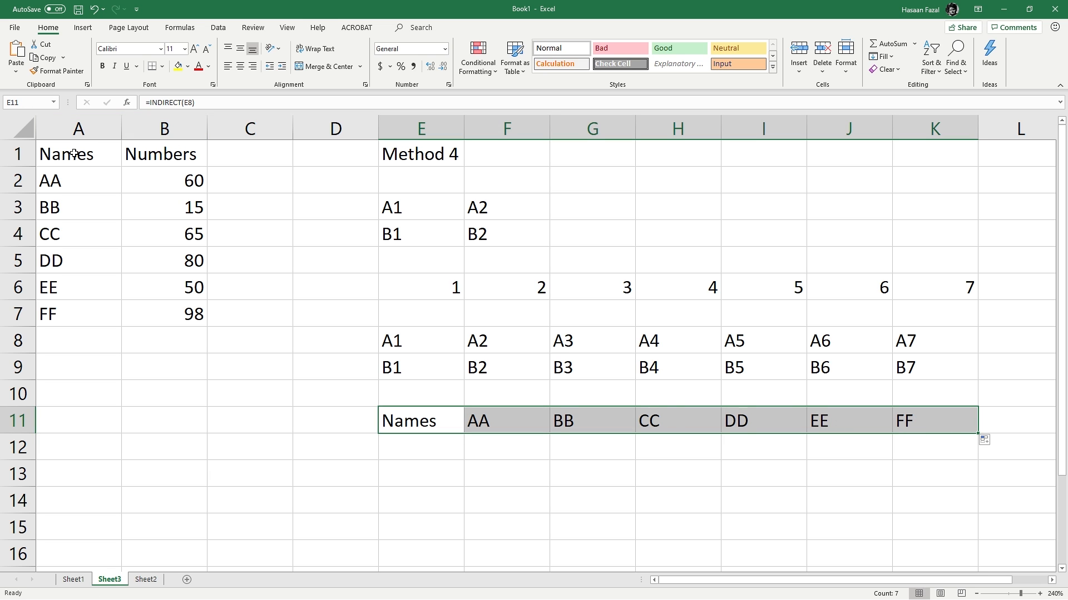
left_click_drag(59, 161, 89, 320)
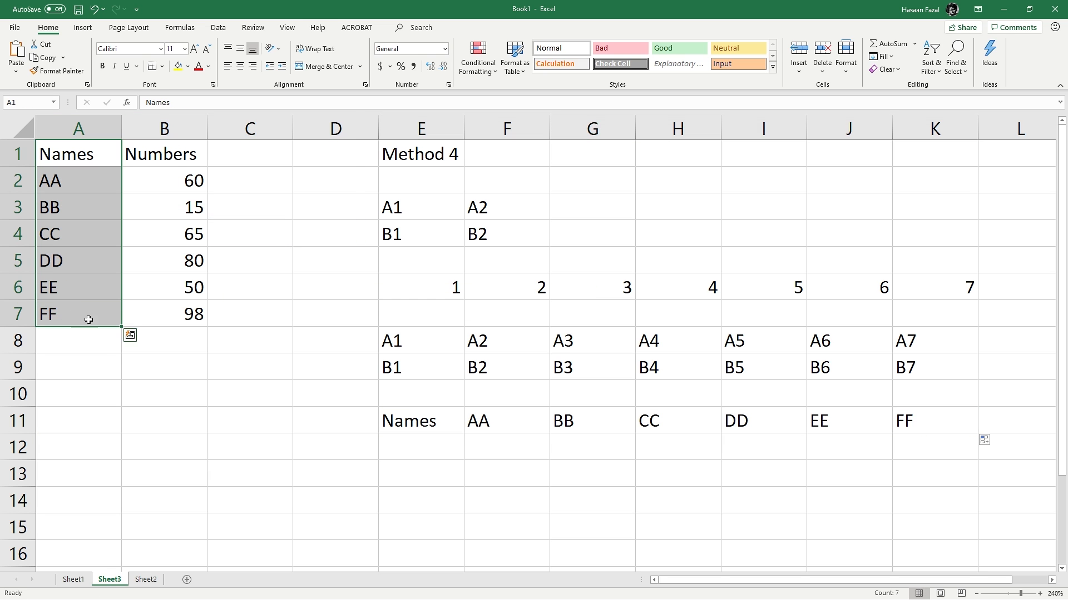
Step: Enter the formula =INDIRECT(E9) in cell E12 and fill it across to K12
left_click(428, 449)
type("=indi")
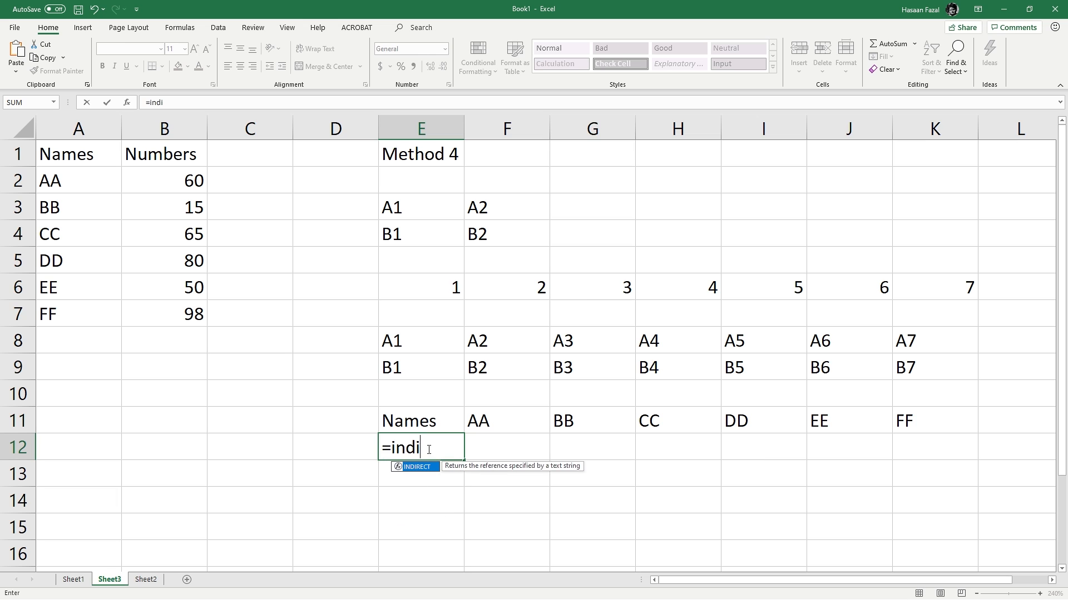
key("Tab")
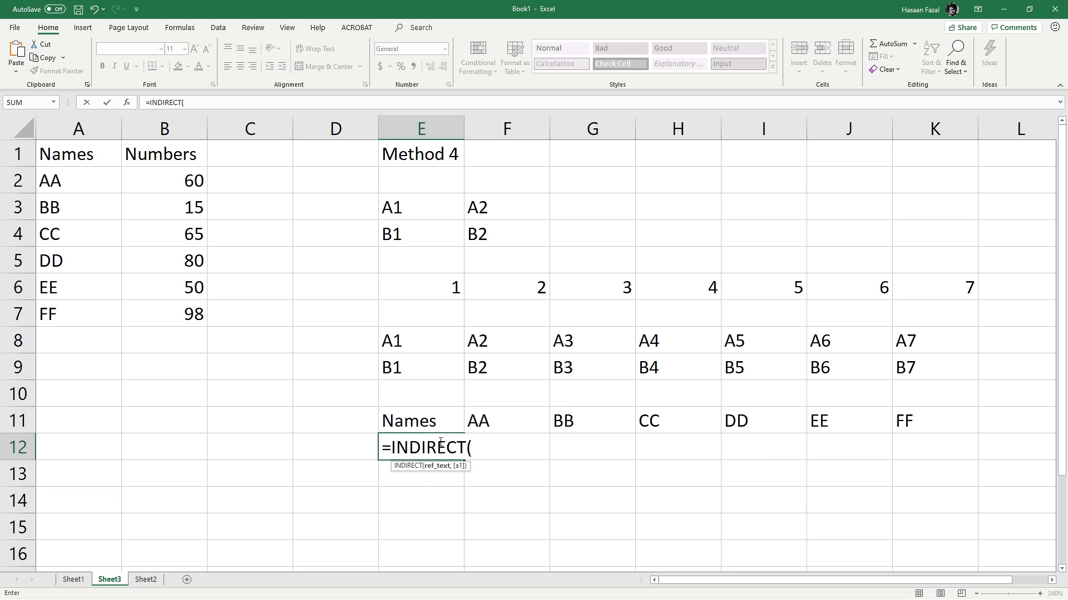
left_click(439, 370)
type(")")
key("Return")
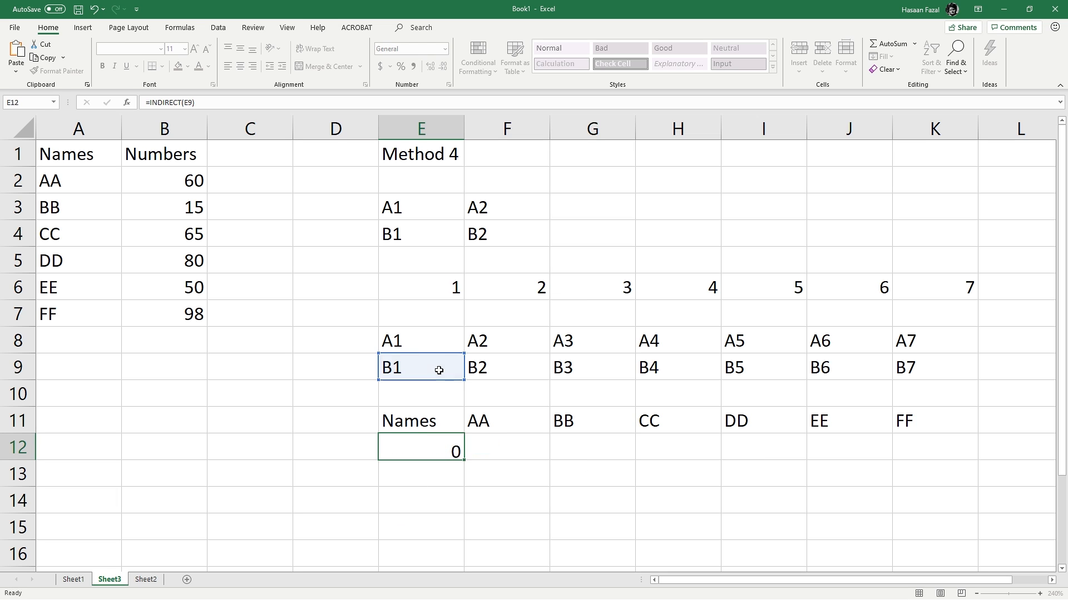
left_click(455, 437)
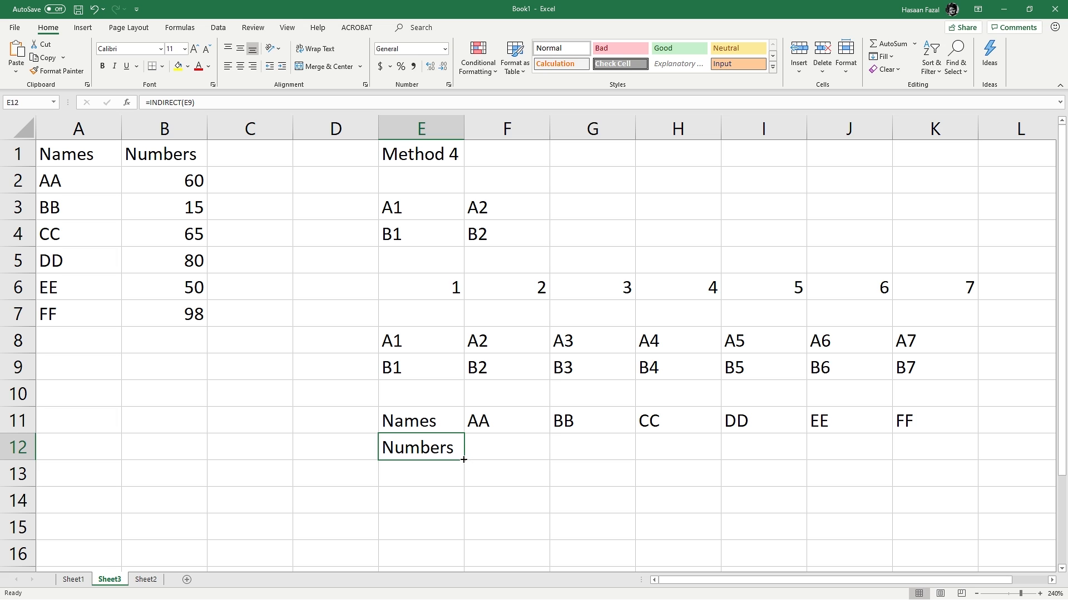
left_click_drag(463, 460, 965, 448)
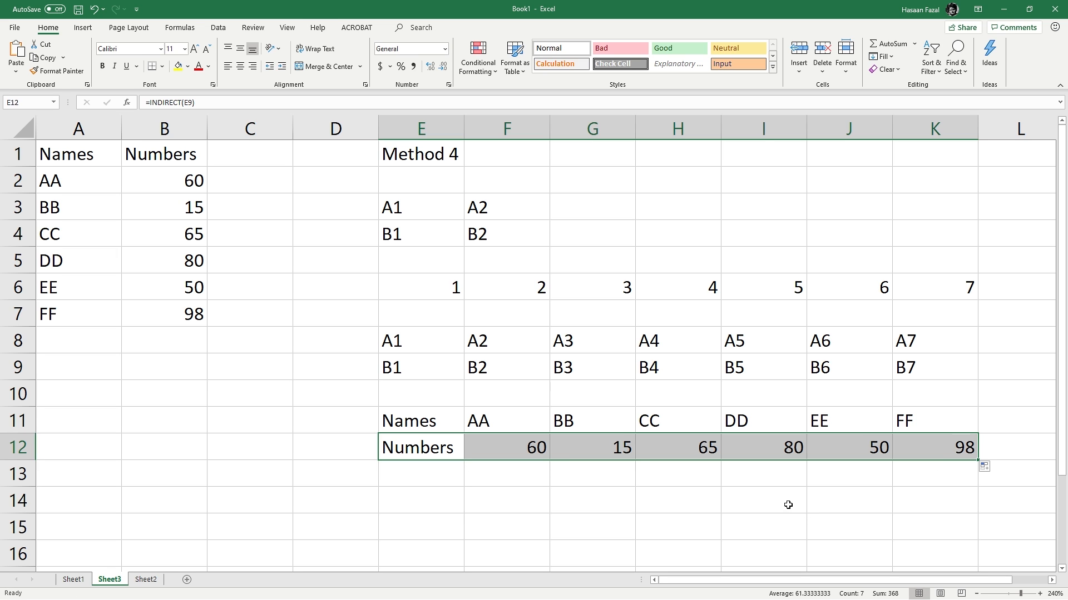
left_click(442, 499)
left_click_drag(350, 281, 976, 376)
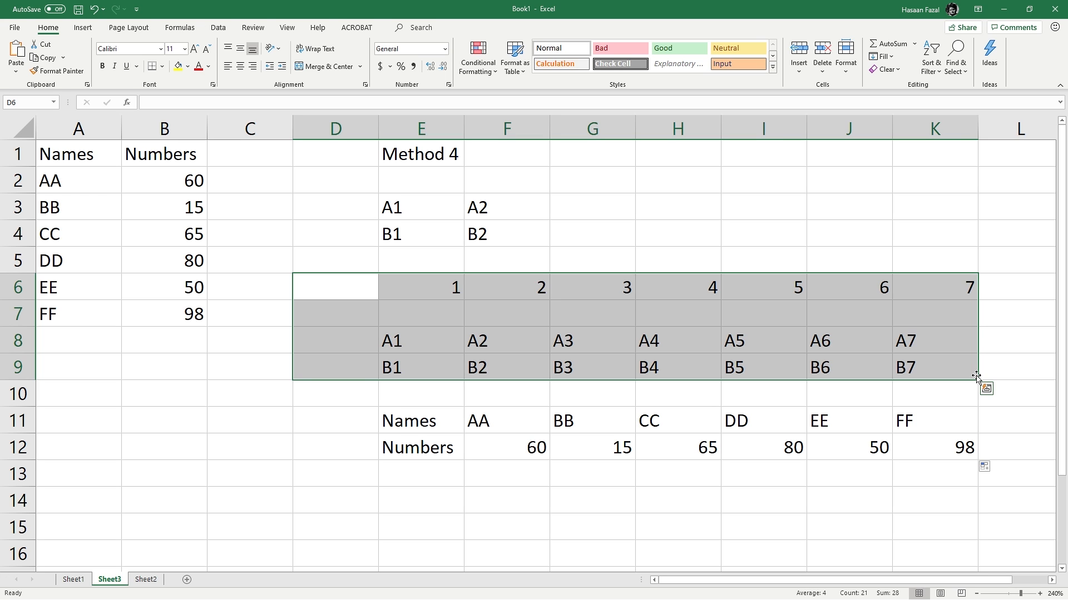
left_click(404, 428)
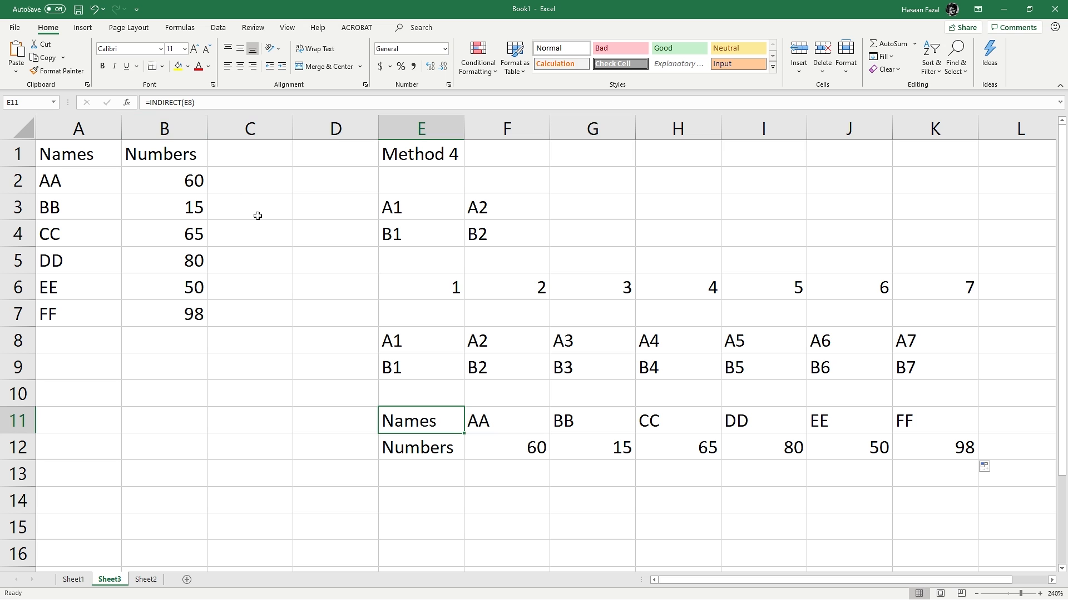
Step: Enter the formula =INDIRECT("A"&E6) in cell E14 and fill it across to K14
left_click(426, 506)
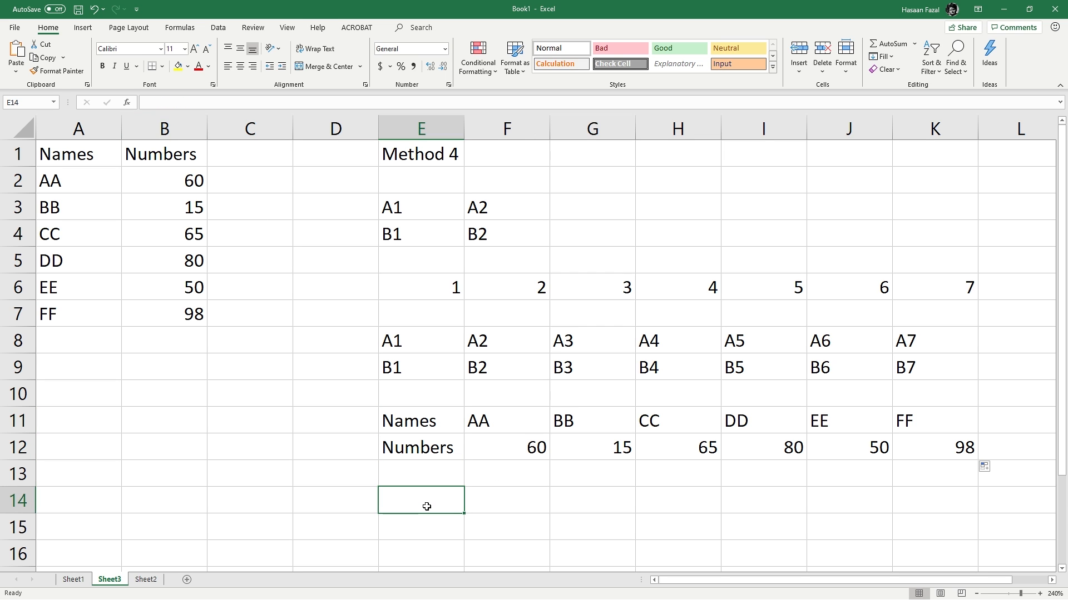
type("=ind")
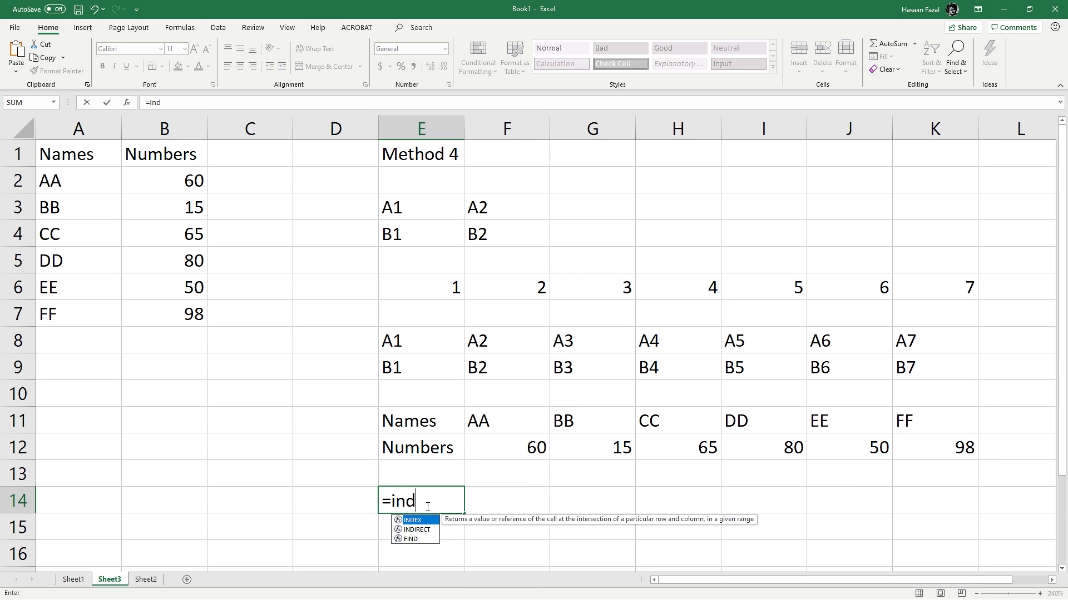
key("Down")
key("Tab")
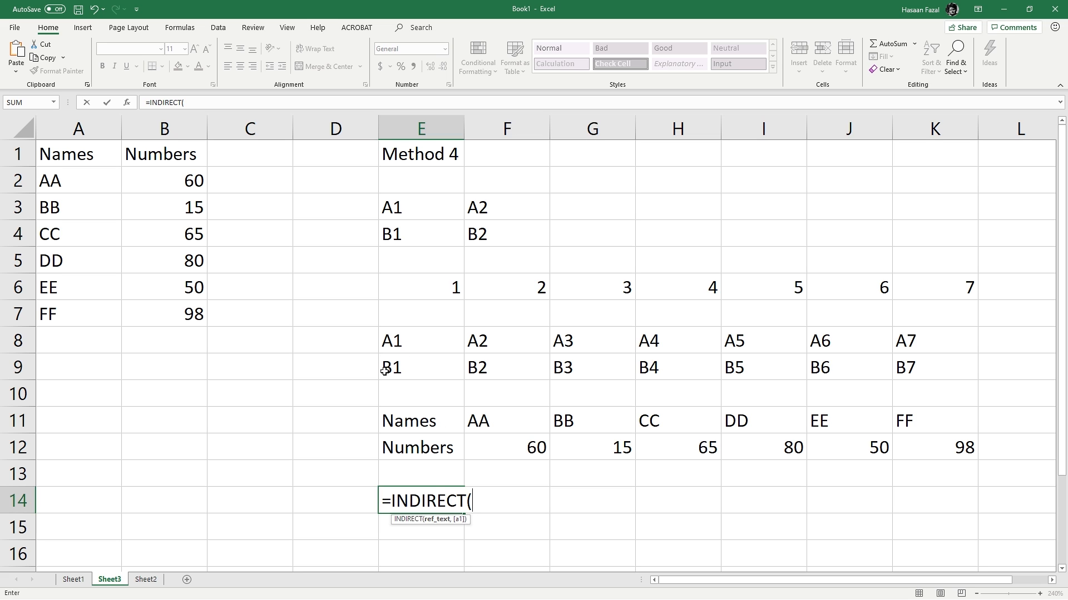
type("\"A\"&")
left_click(417, 286)
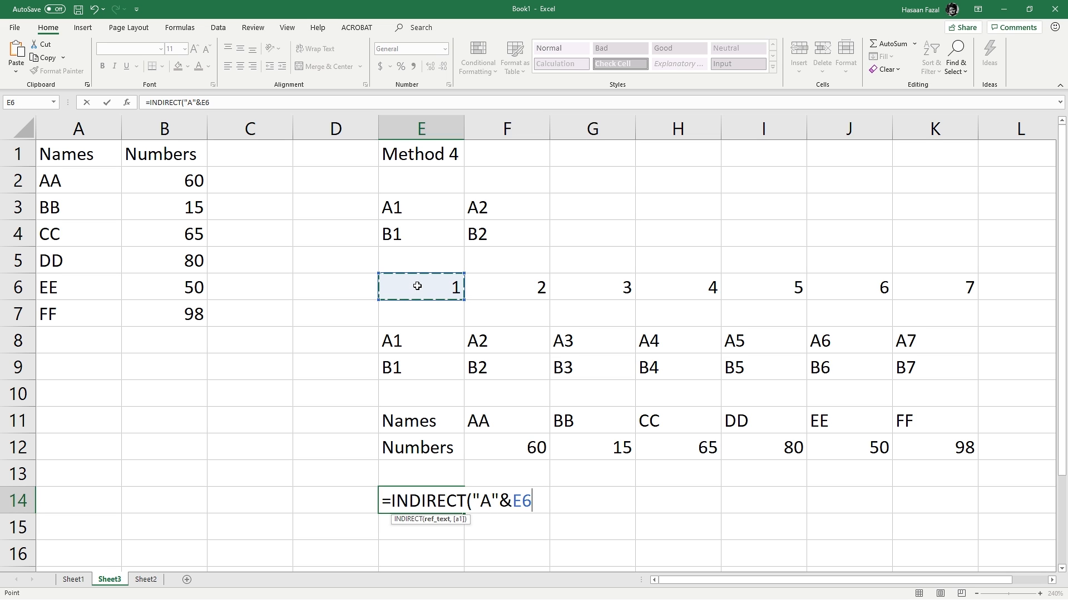
type(")")
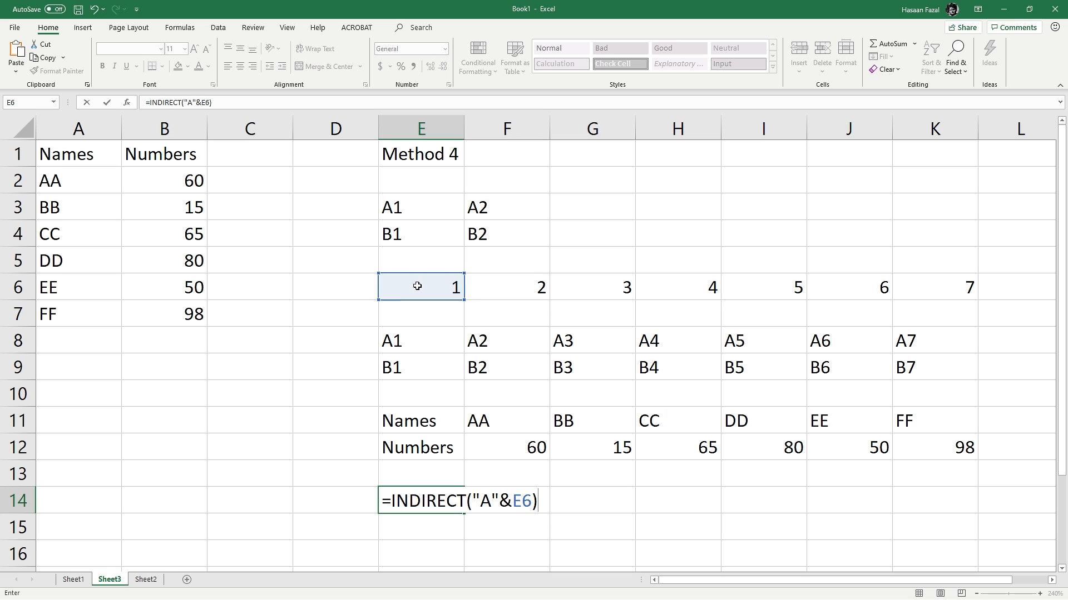
key("Return")
left_click(419, 499)
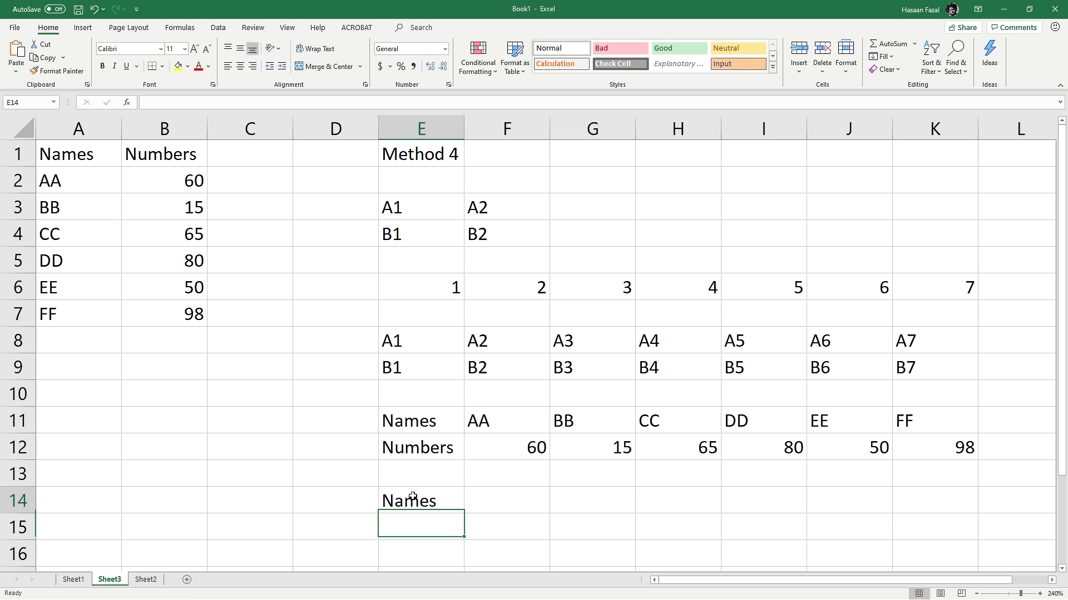
left_click_drag(464, 512, 979, 500)
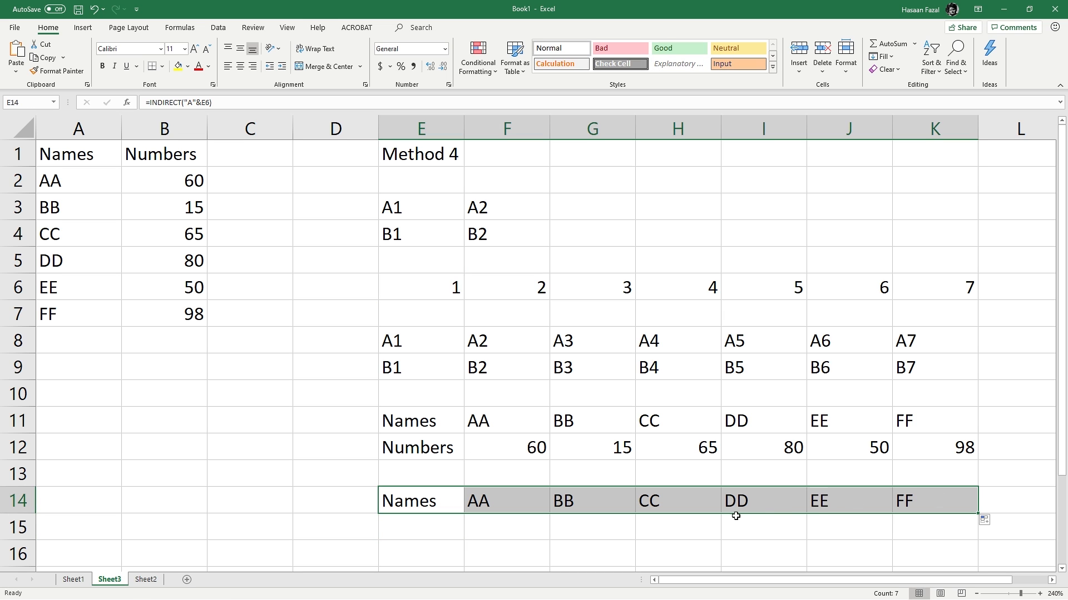
Step: Enter the formula =INDIRECT("B"&E6) in cell E15 and fill it across to K15
left_click(434, 536)
type("=indi")
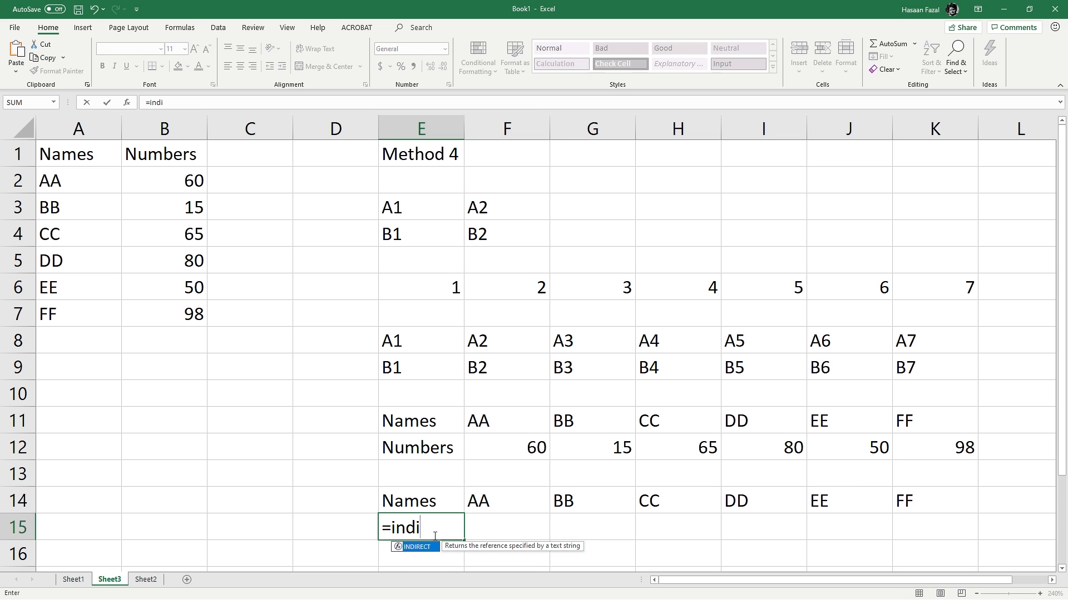
key("Tab")
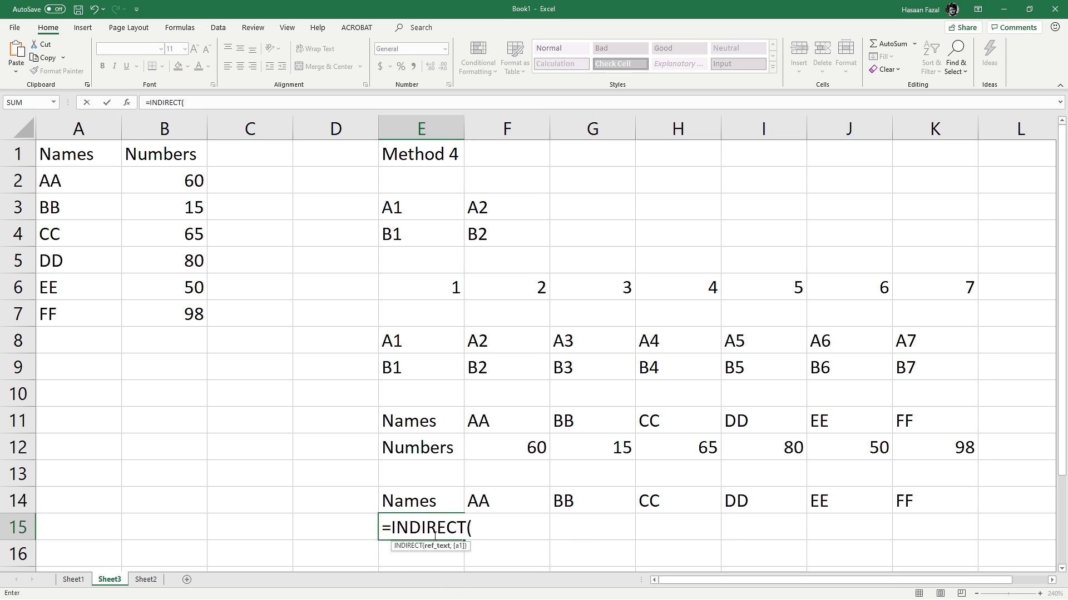
type("\"B\"&")
left_click(398, 292)
type(")")
key("Return")
left_click(428, 526)
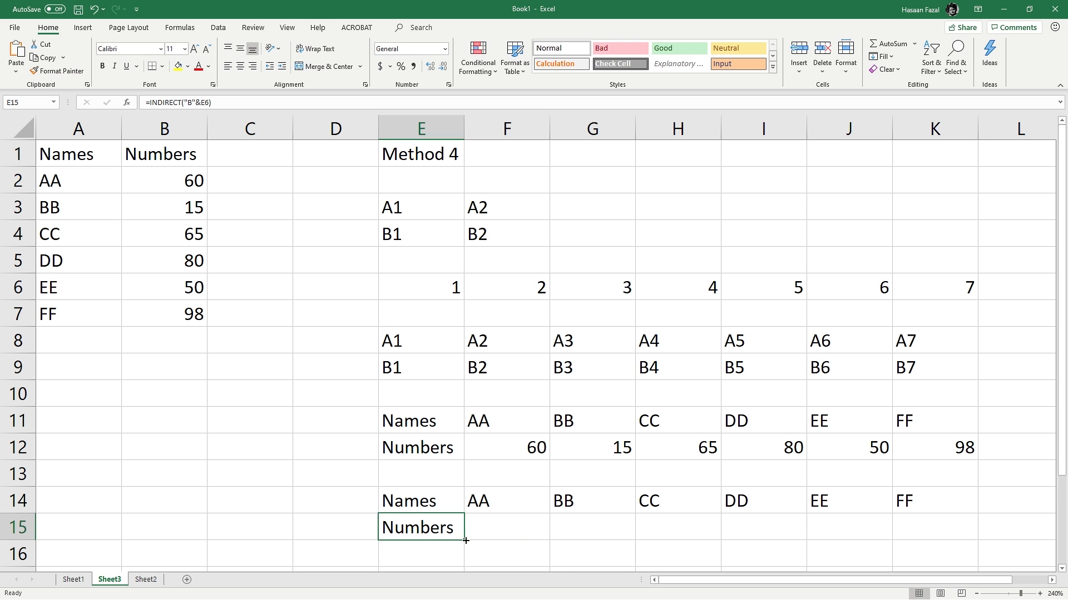
left_click_drag(464, 539, 979, 538)
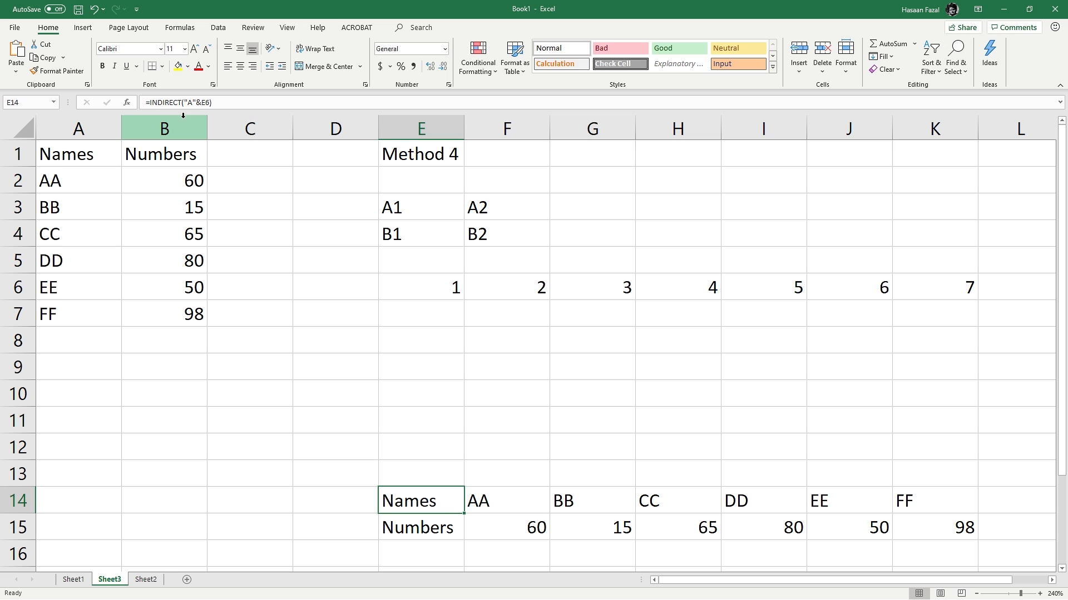
Step: Enter the formula =INDIRECT("A"&COLUMN()) in cell E10, previewing the value of the COLUMN() part before completing it
left_click_drag(404, 283, 970, 269)
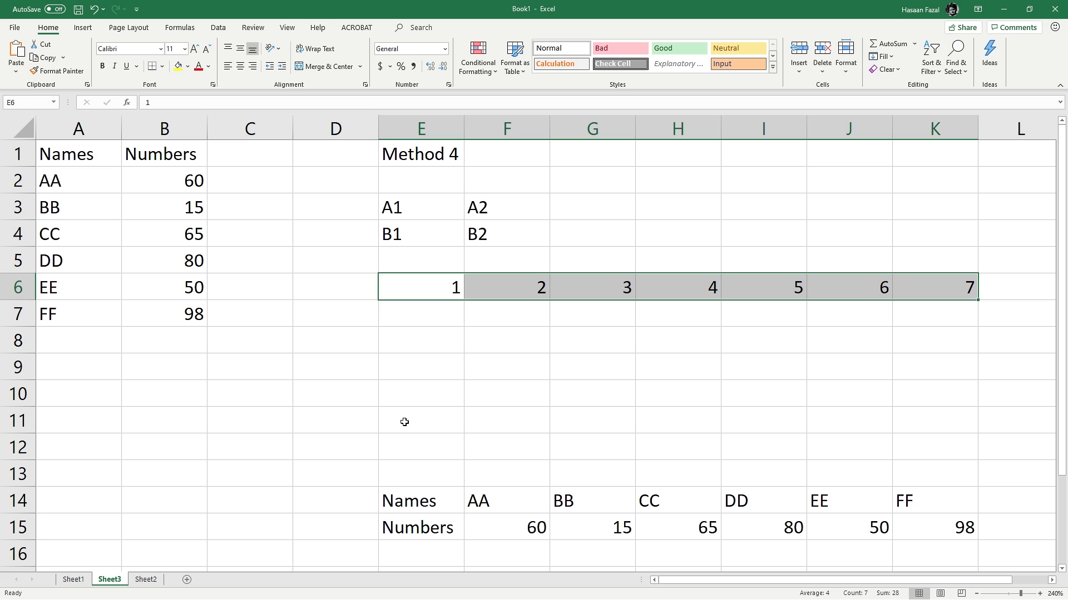
left_click(414, 395)
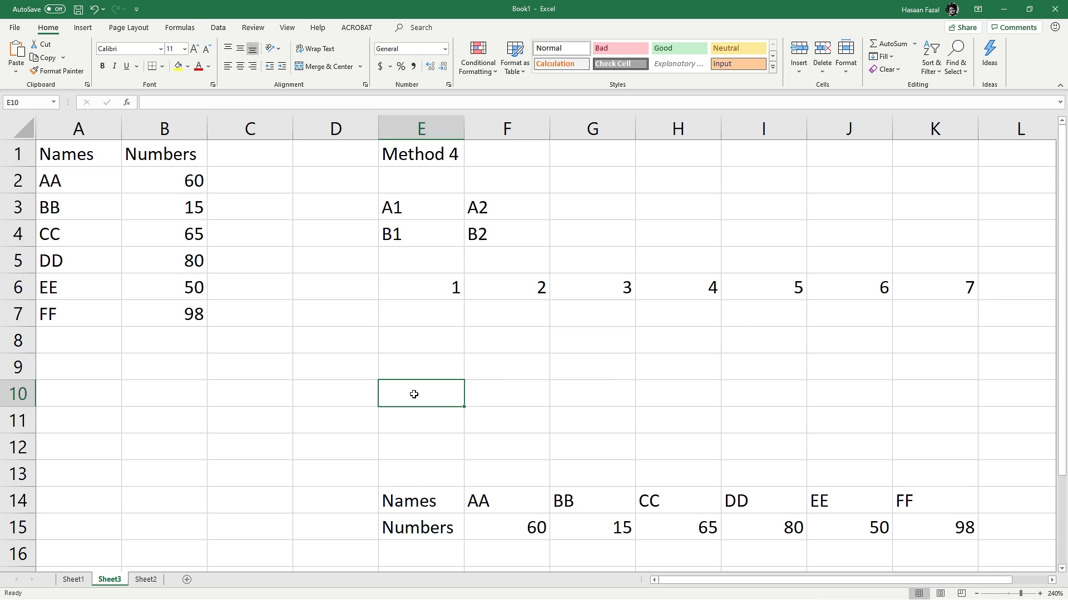
type("=indi")
key("Tab")
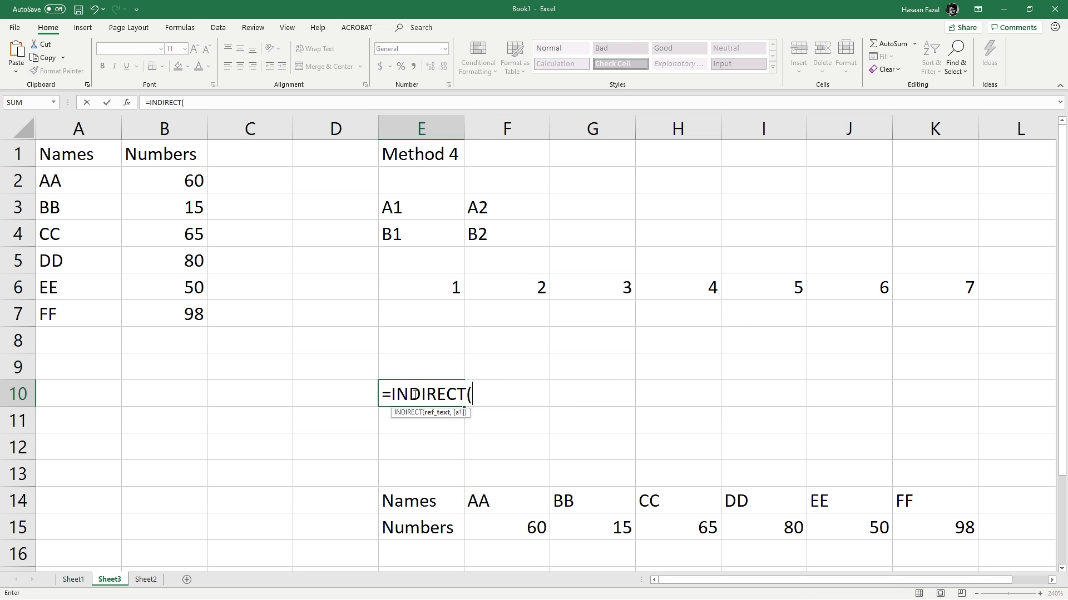
type("\"A\"&colum")
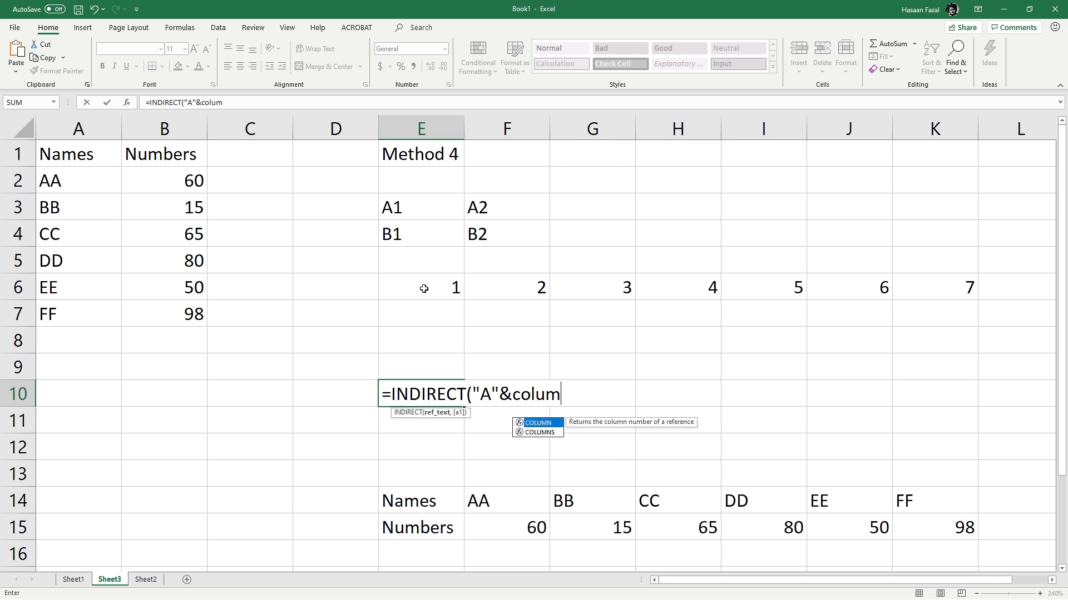
key("Tab")
type(")")
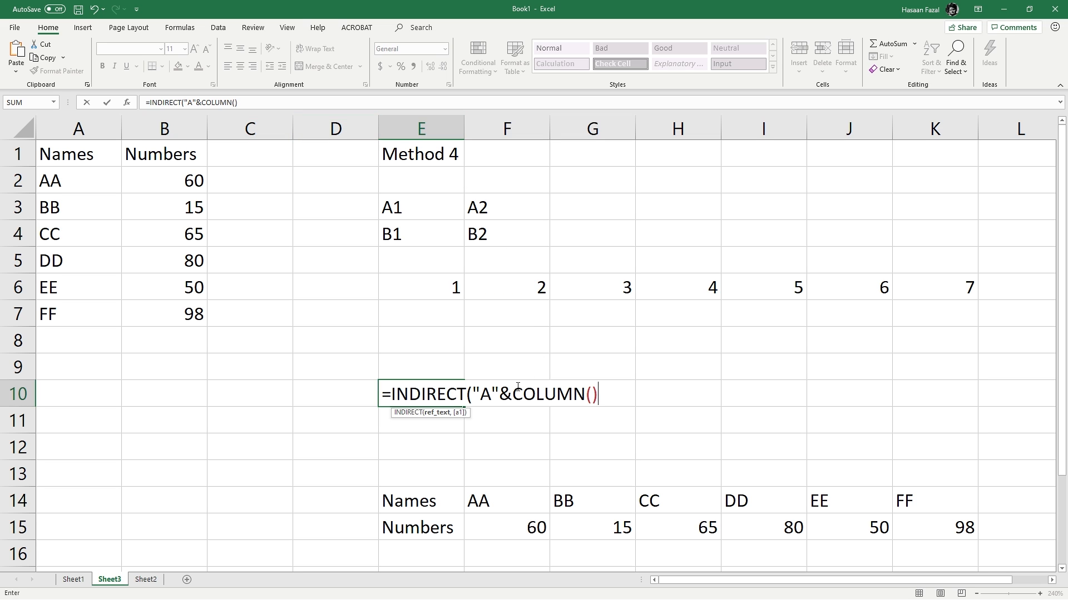
left_click_drag(513, 393, 617, 390)
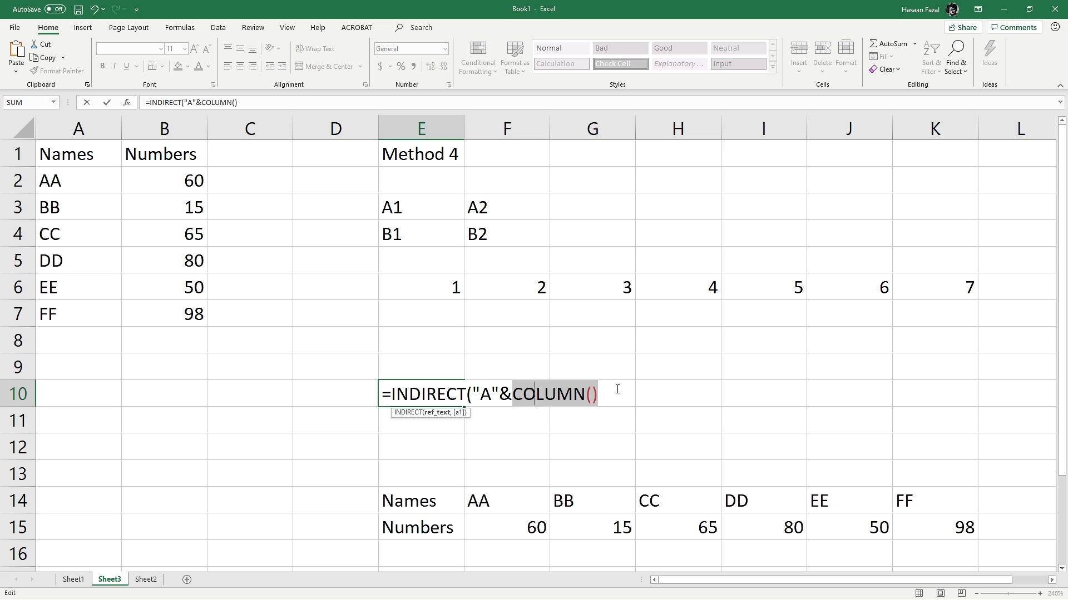
key("F9")
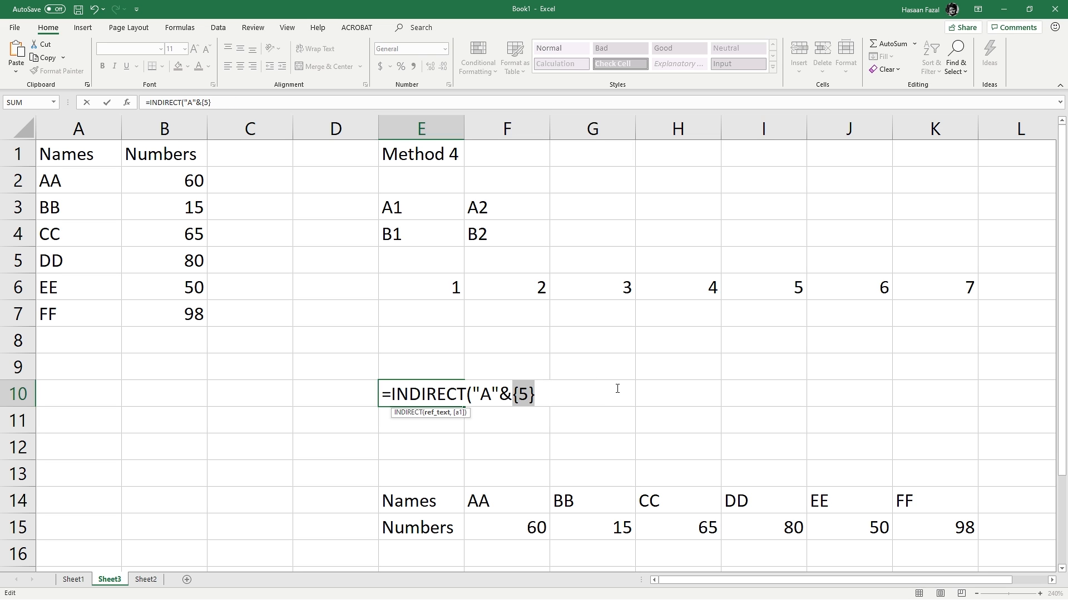
key("ctrl+z")
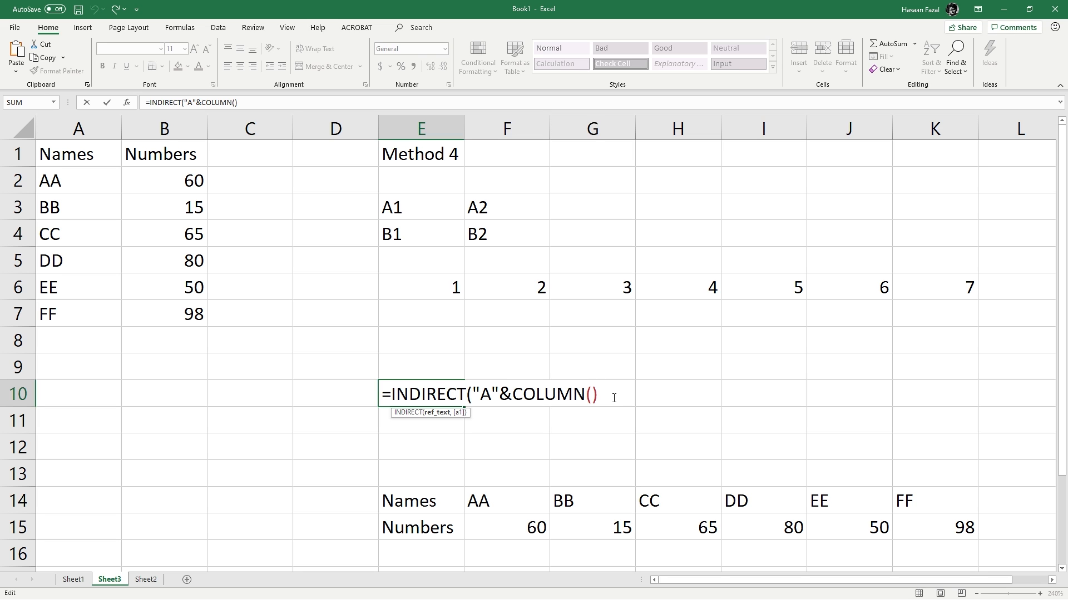
type(")")
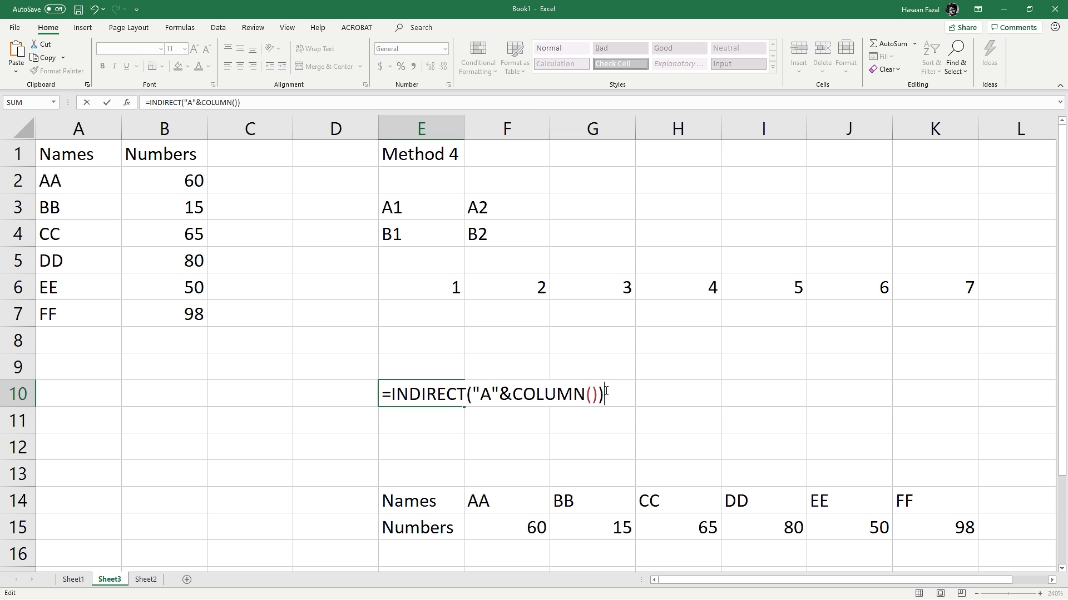
key("Return")
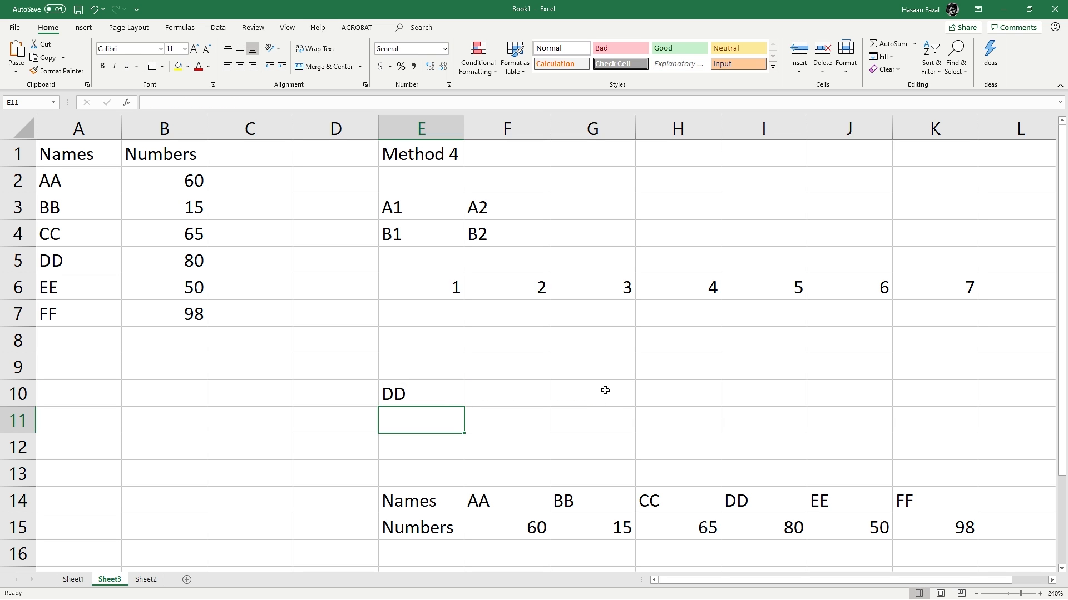
Step: Change the formula in cell E10 to =INDIRECT("A"&COLUMN()-4) and fill it across to K10
left_click(89, 263)
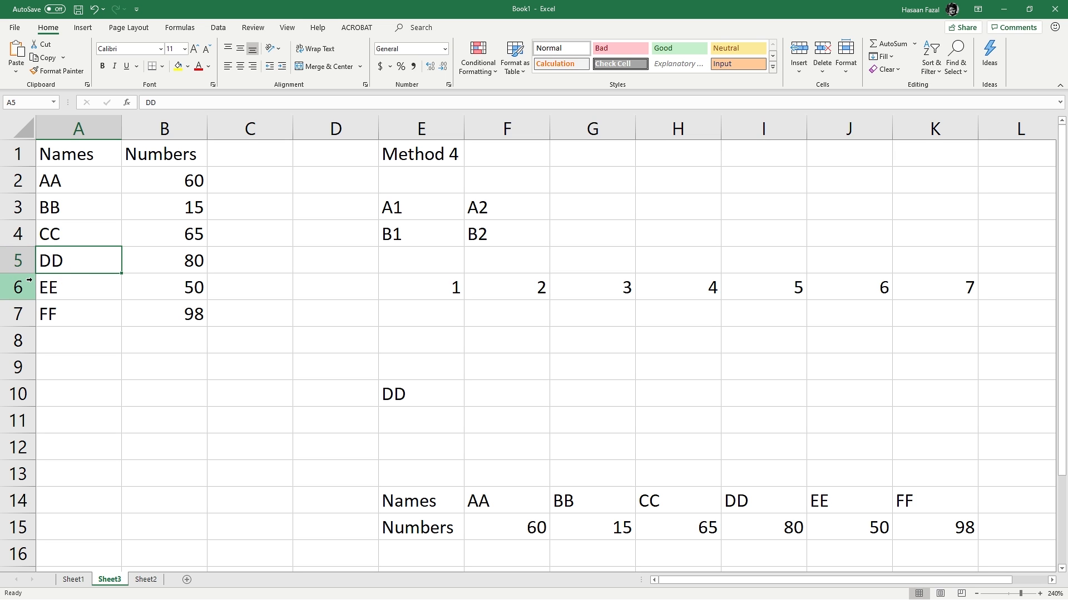
key("ctrl+Home")
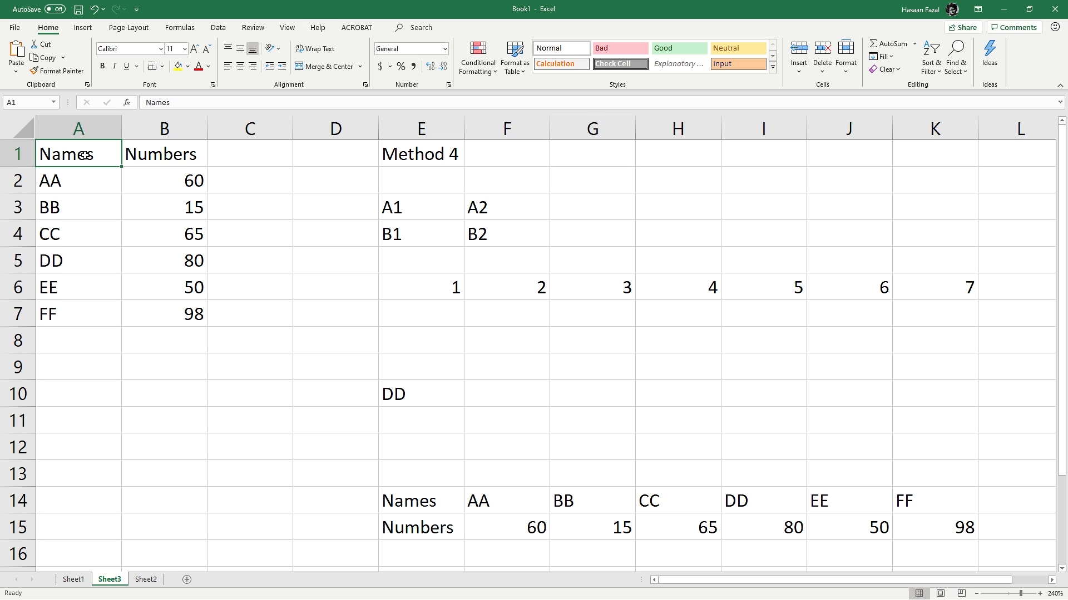
left_click(407, 394)
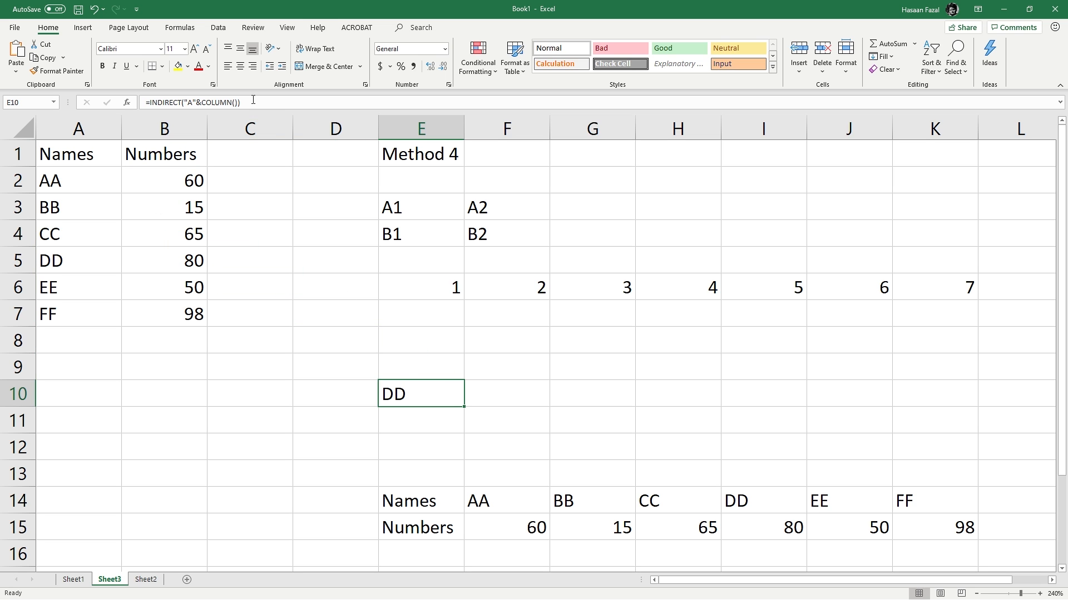
key("F2")
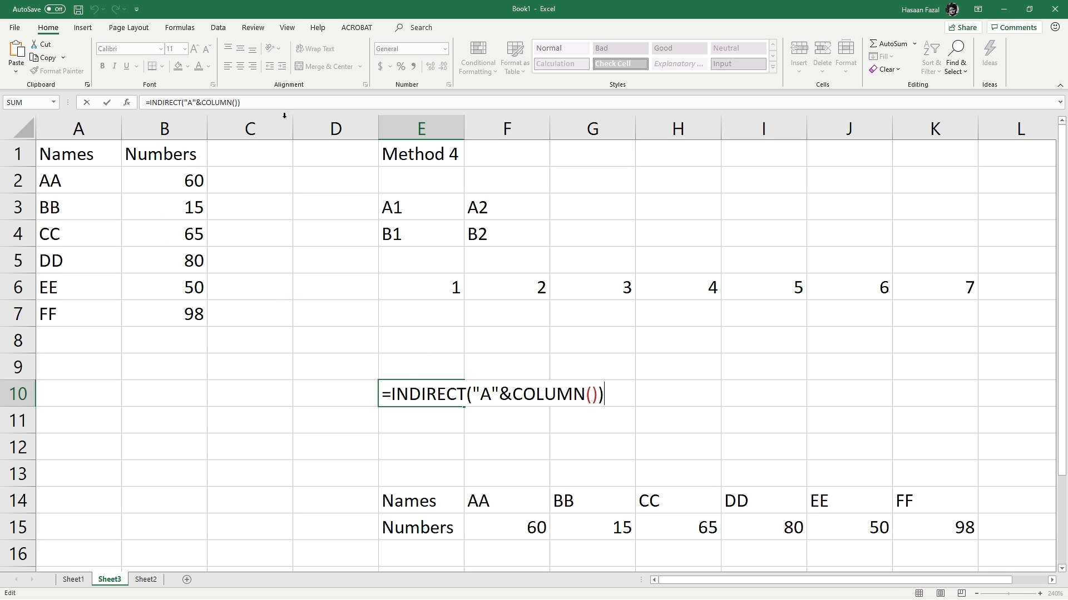
key("Left")
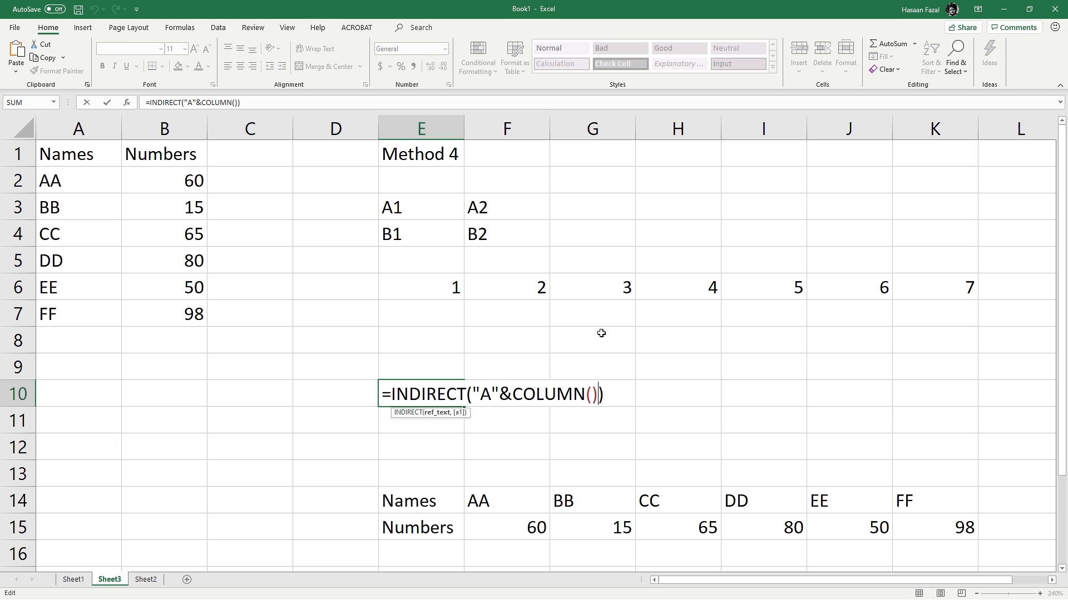
type("-4")
key("Return")
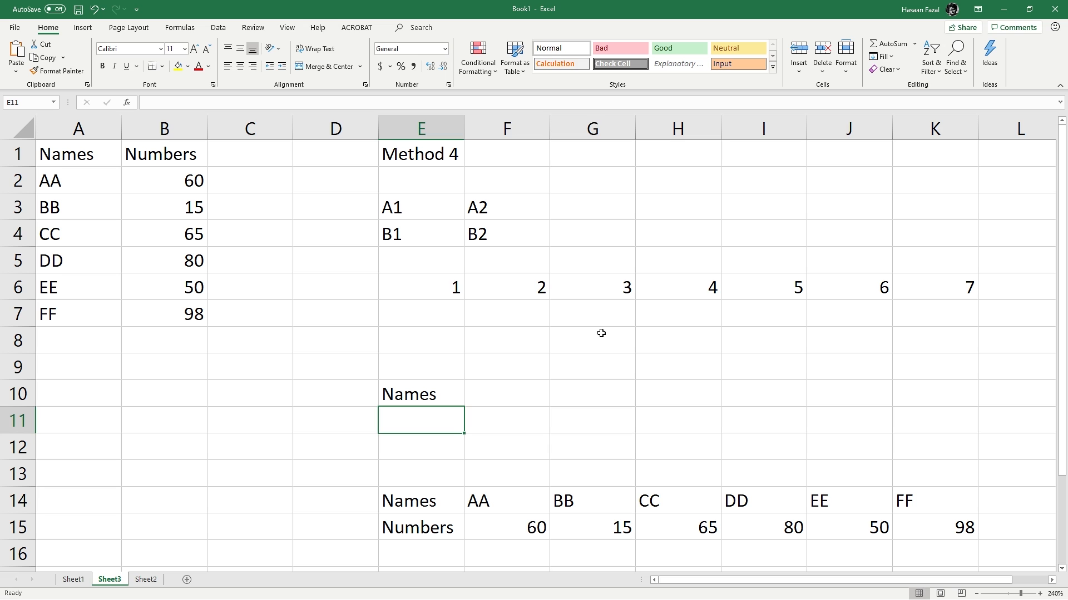
left_click(454, 385)
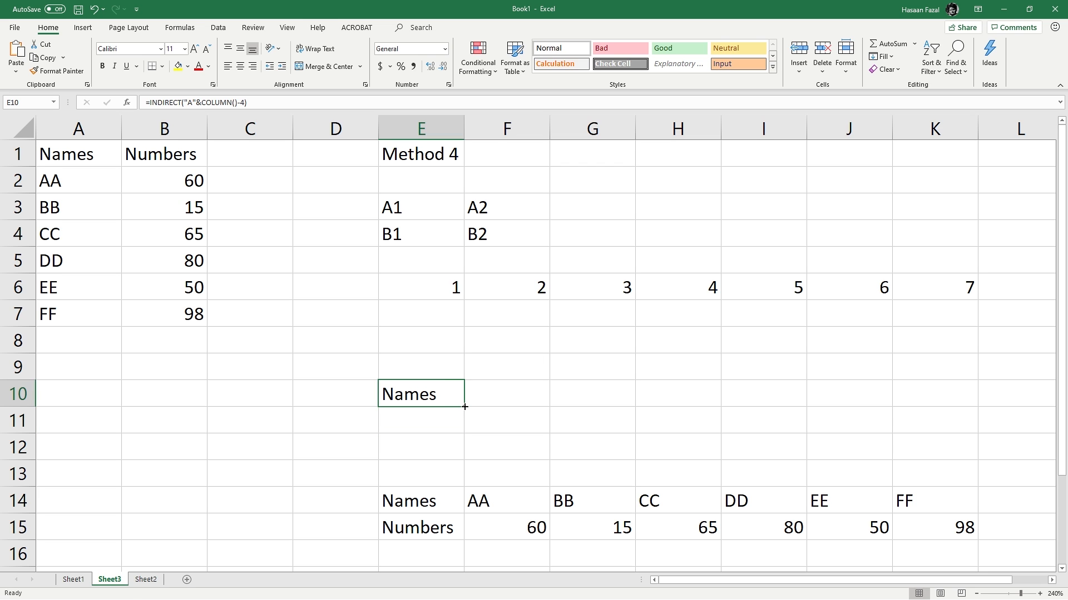
left_click_drag(464, 407, 963, 403)
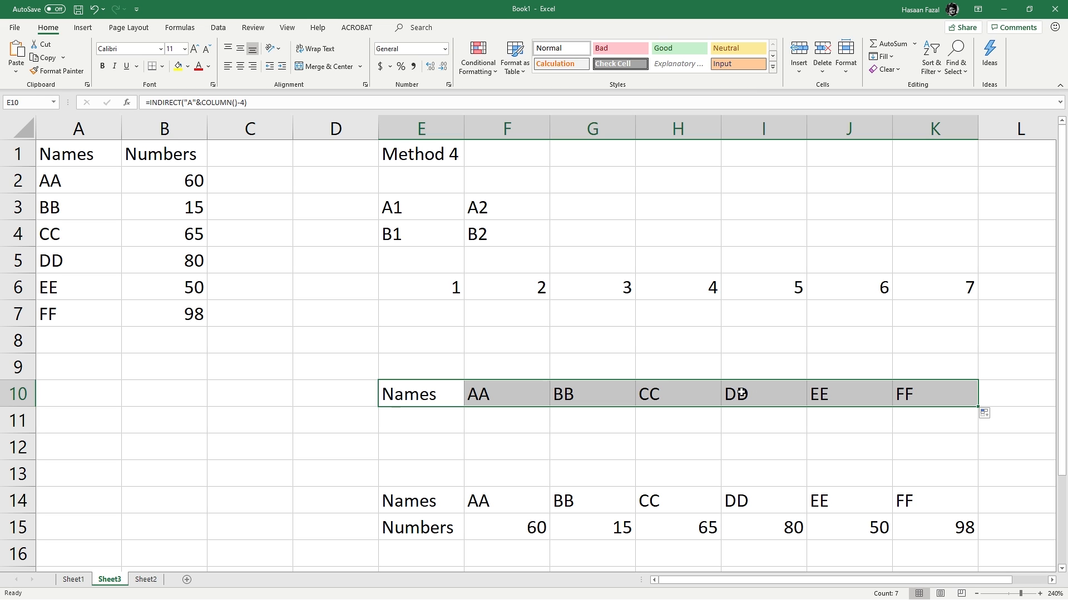
Step: Check the filled INDIRECT formulas cell by cell across E10 to K10 against the column each one sits in
left_click(438, 398)
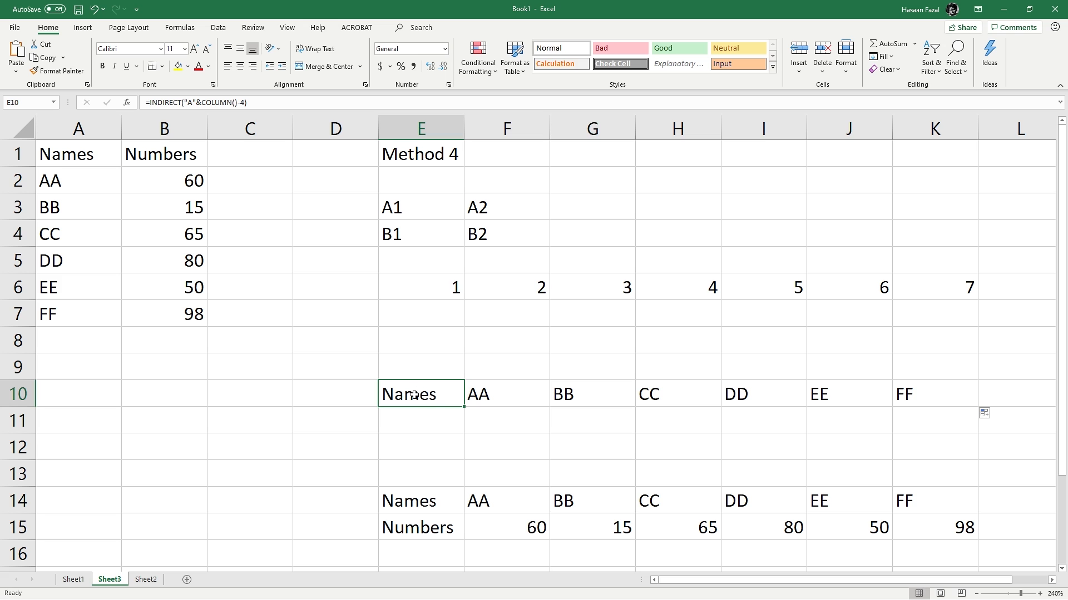
left_click(503, 397)
left_click(579, 397)
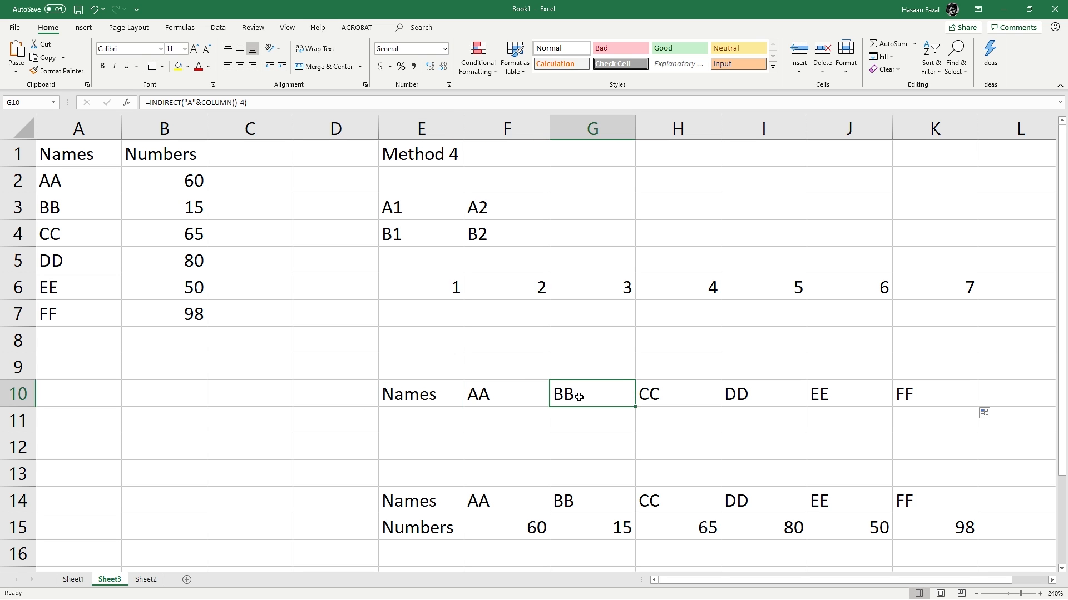
left_click(704, 396)
left_click(775, 397)
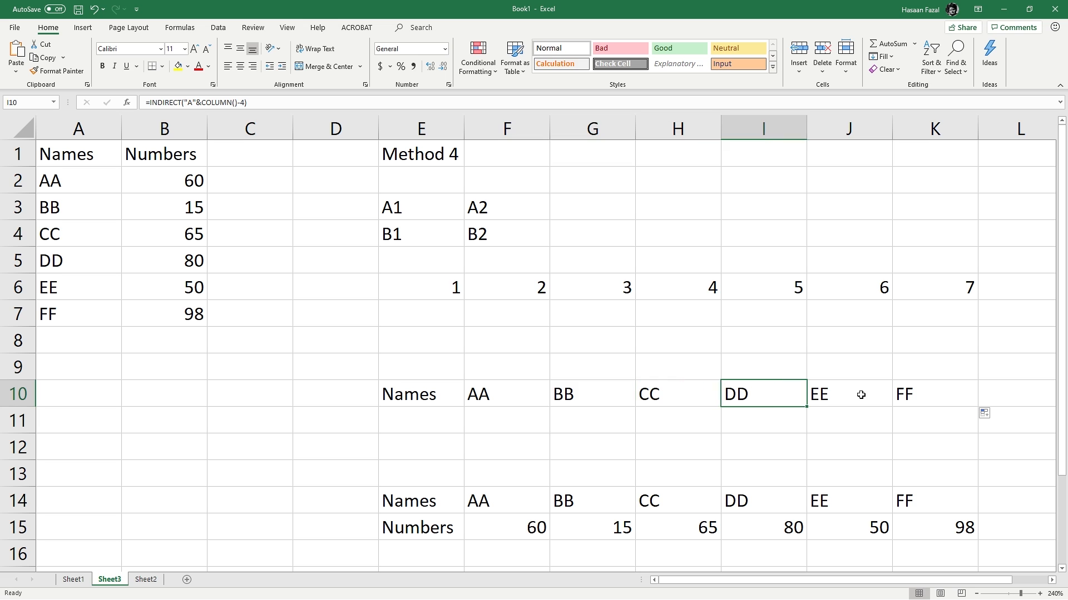
left_click(860, 396)
left_click(943, 391)
left_click(498, 393)
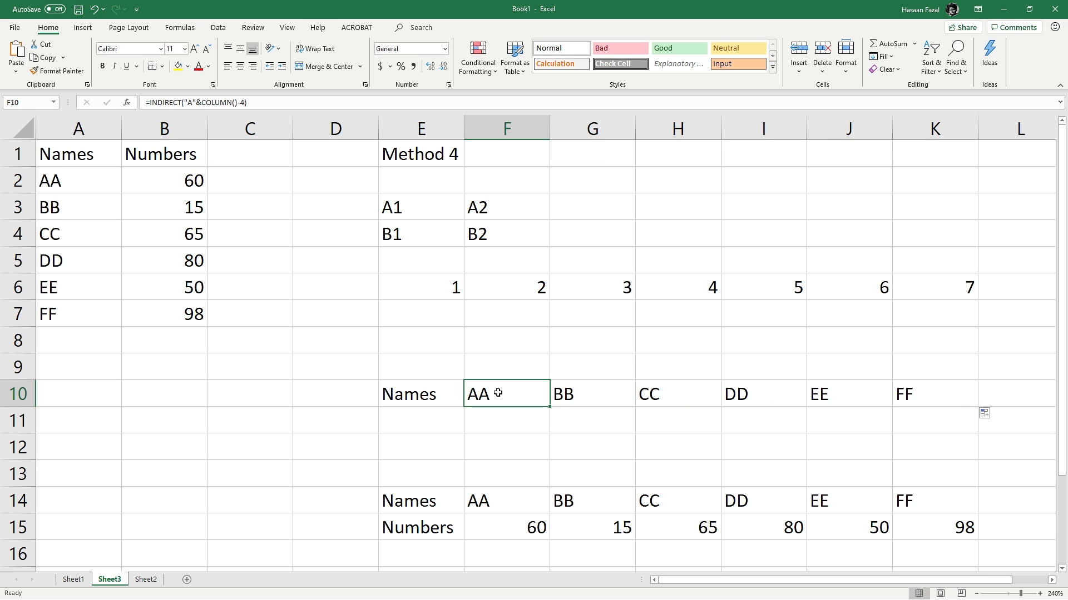
left_click(579, 395)
left_click(701, 395)
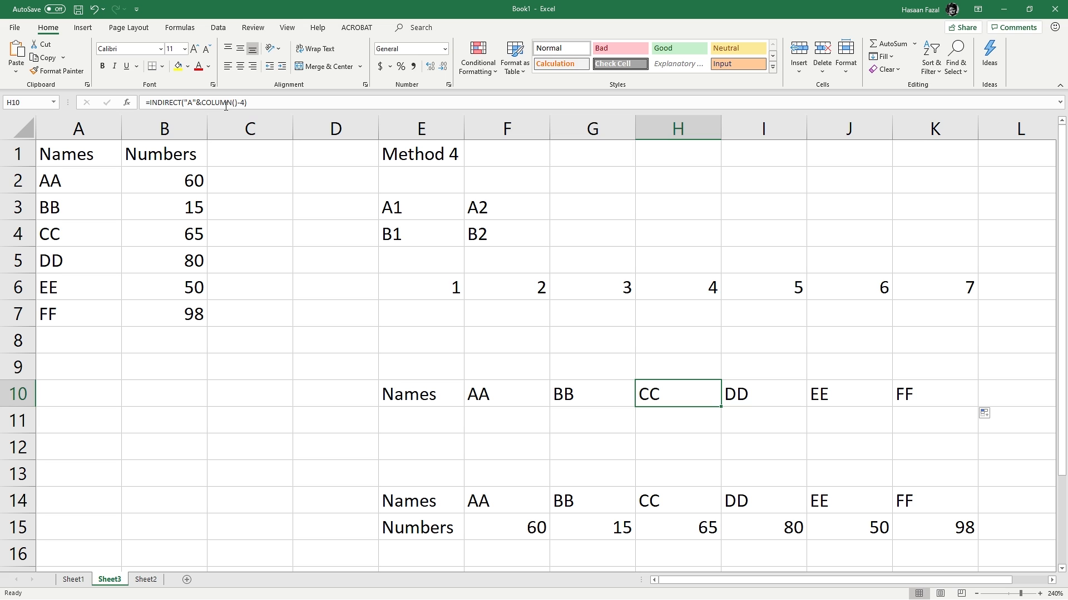
left_click(413, 395)
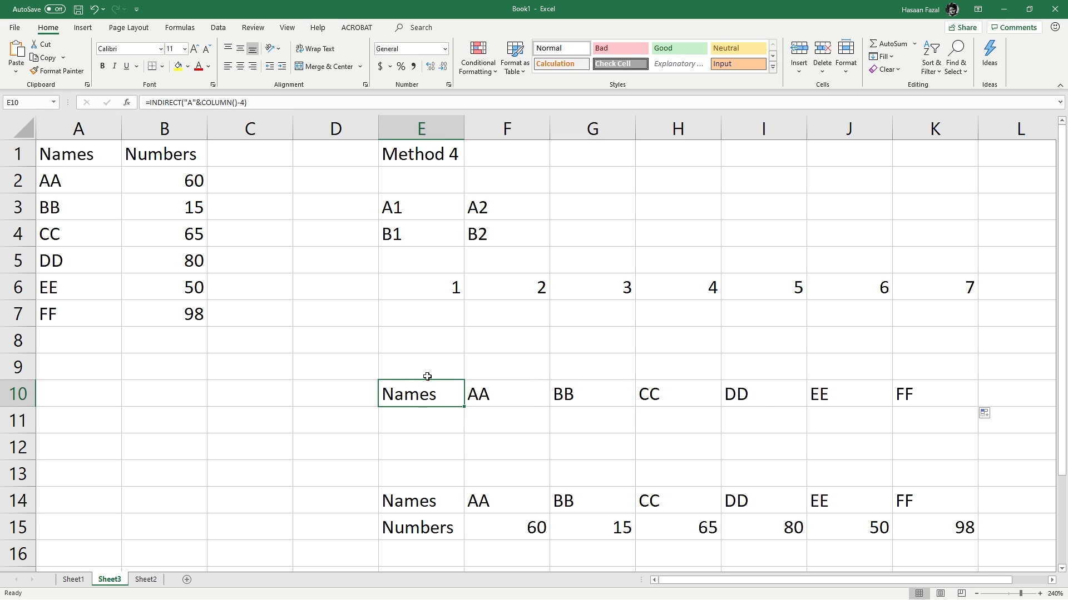
left_click(492, 400)
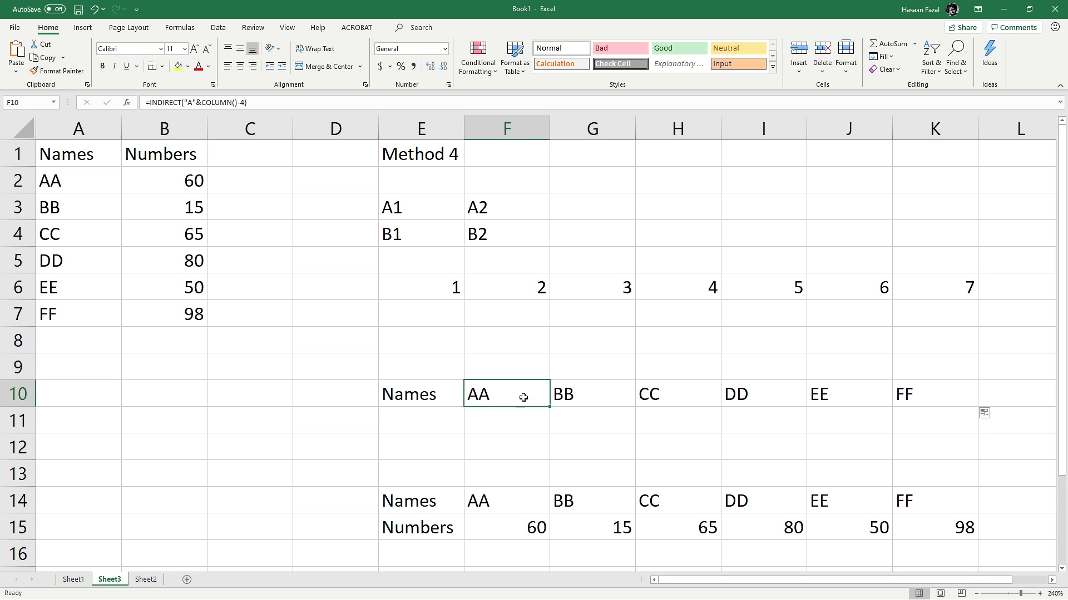
left_click(561, 395)
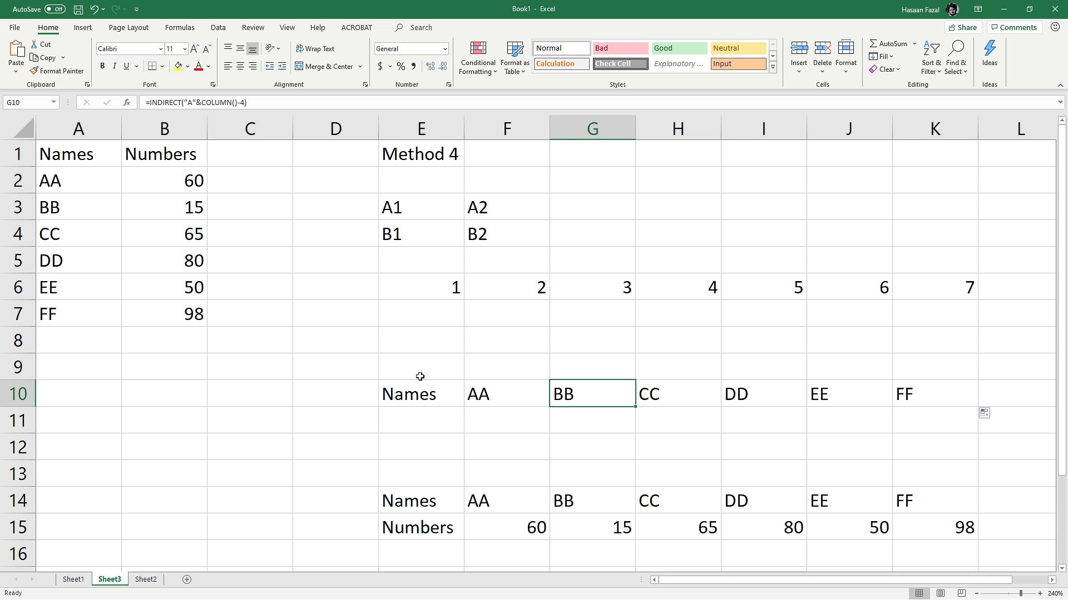
left_click(422, 394)
left_click(535, 389)
left_click(570, 393)
left_click(671, 400)
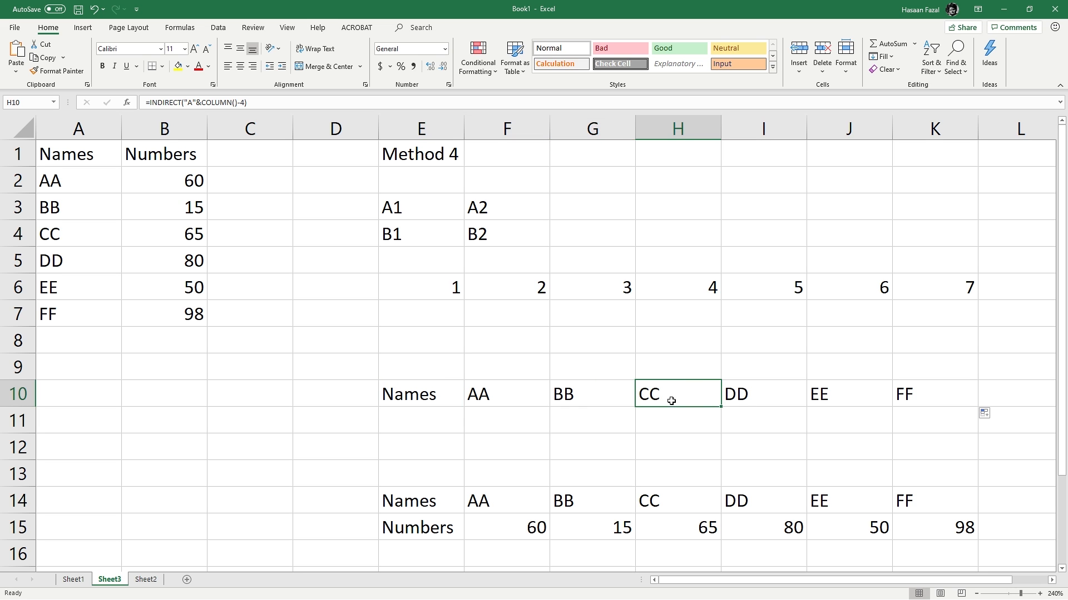
left_click(755, 398)
left_click(887, 393)
left_click(913, 391)
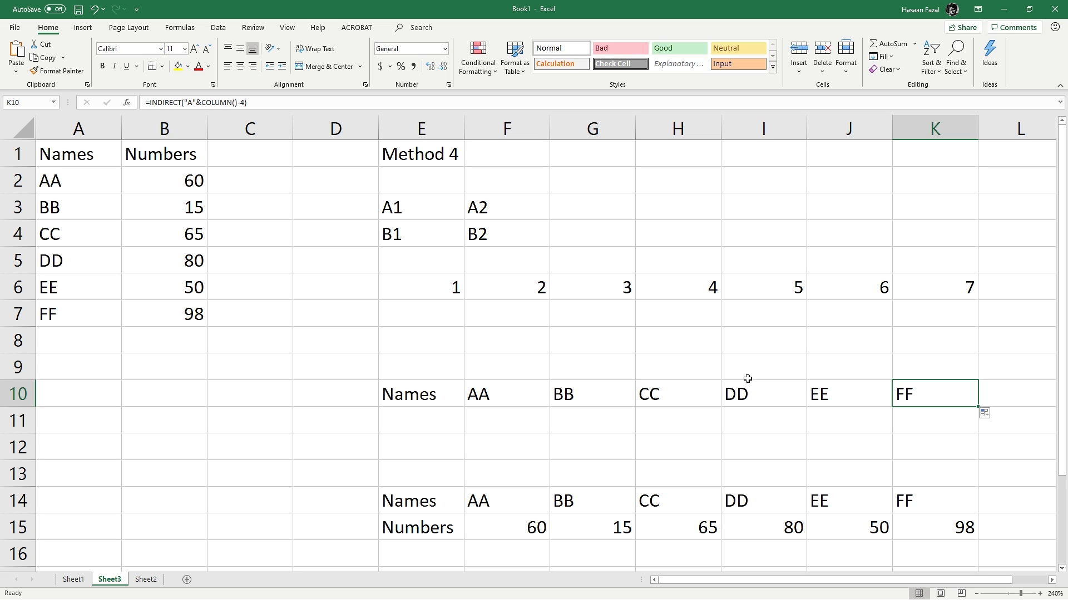
Step: Enter the formula =INDIRECT("B"&COLUMN()-4) in cell E11 and fill it across to K11
left_click(427, 427)
type("=indi")
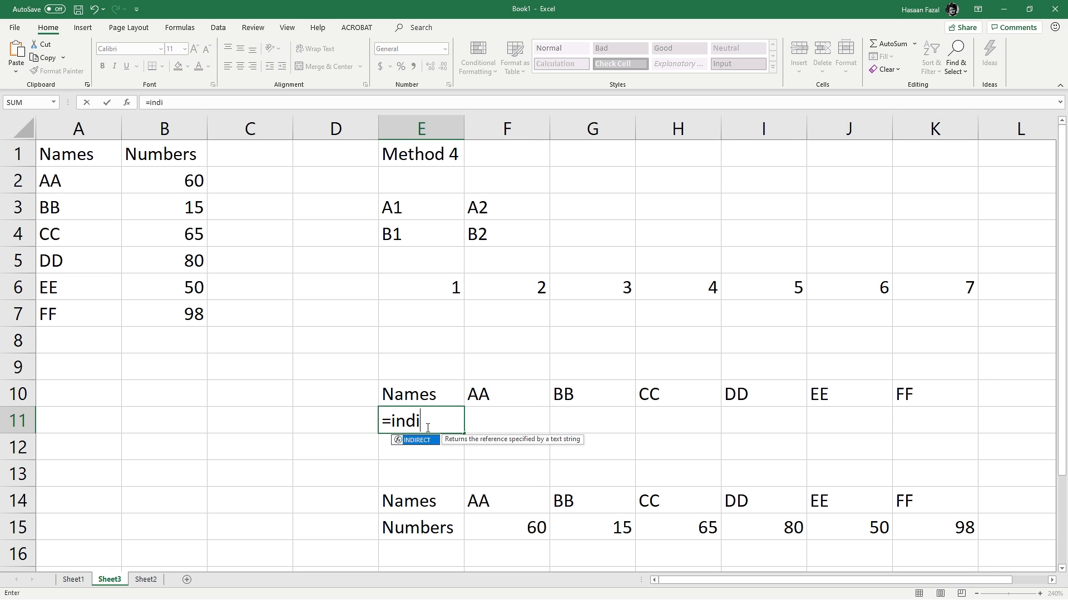
key("Tab")
type("\"B\"")
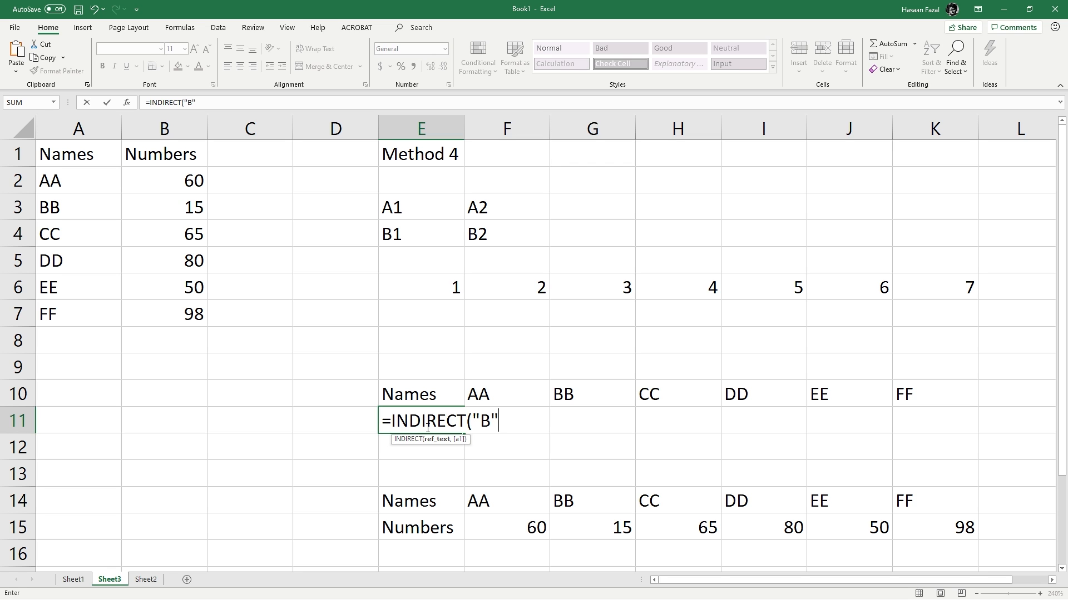
type("&Colum")
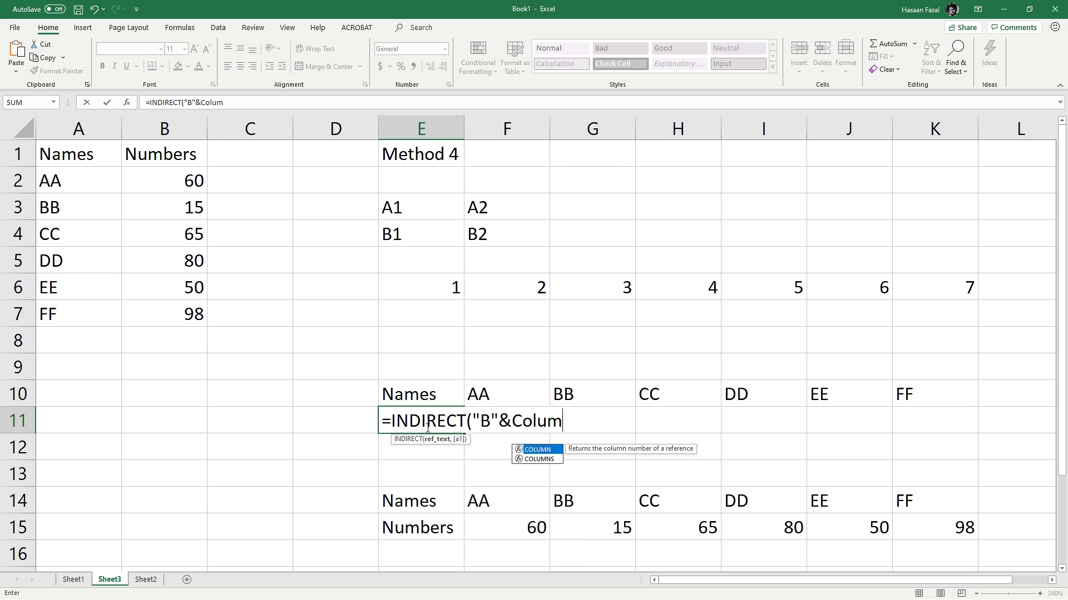
key("Tab")
type(")-")
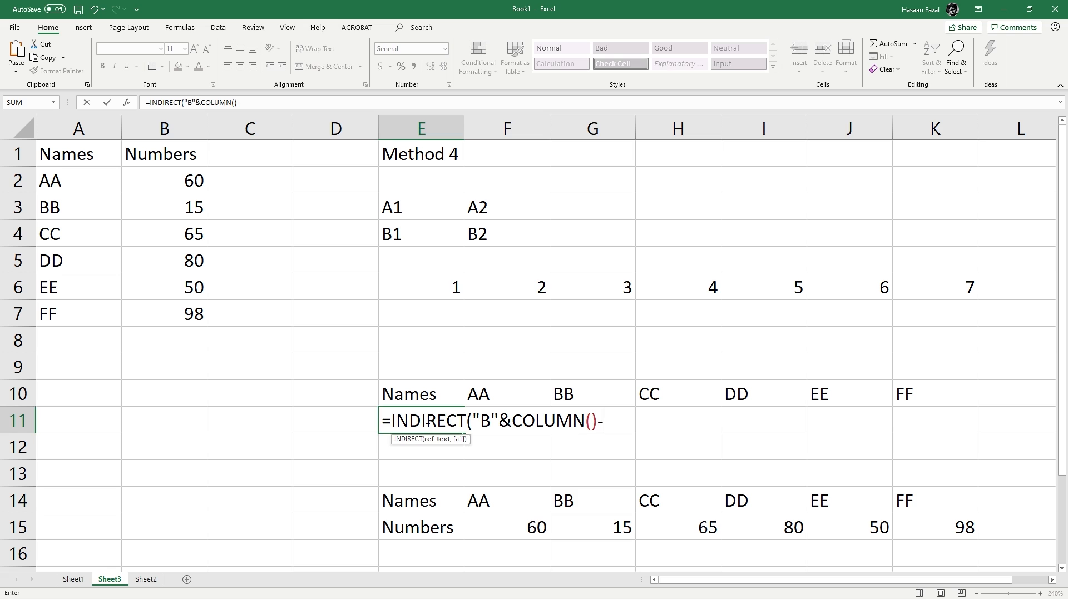
type("4")
type(")")
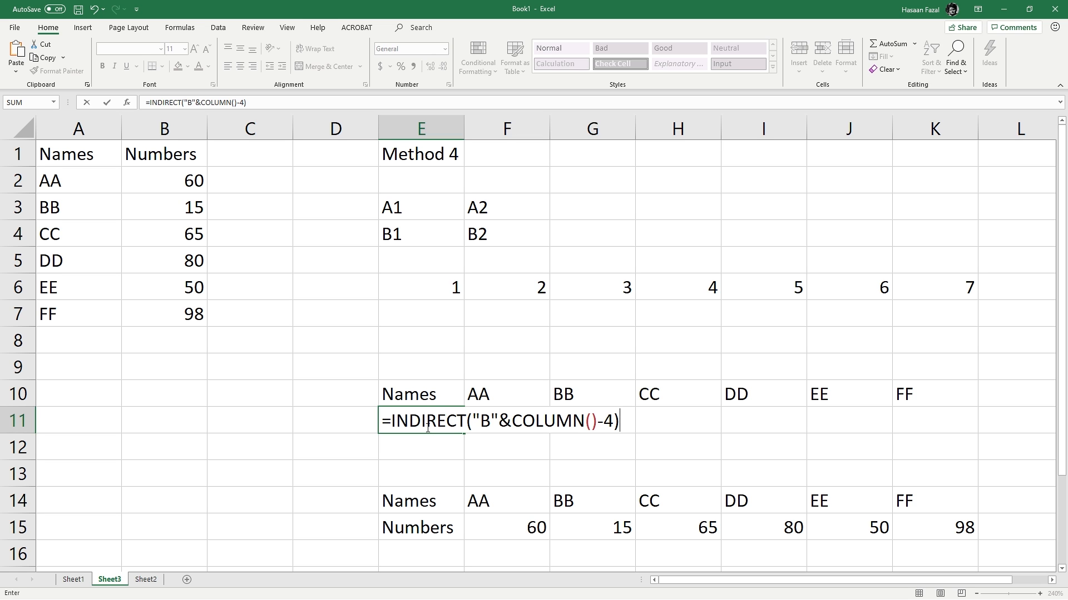
key("Return")
left_click(426, 422)
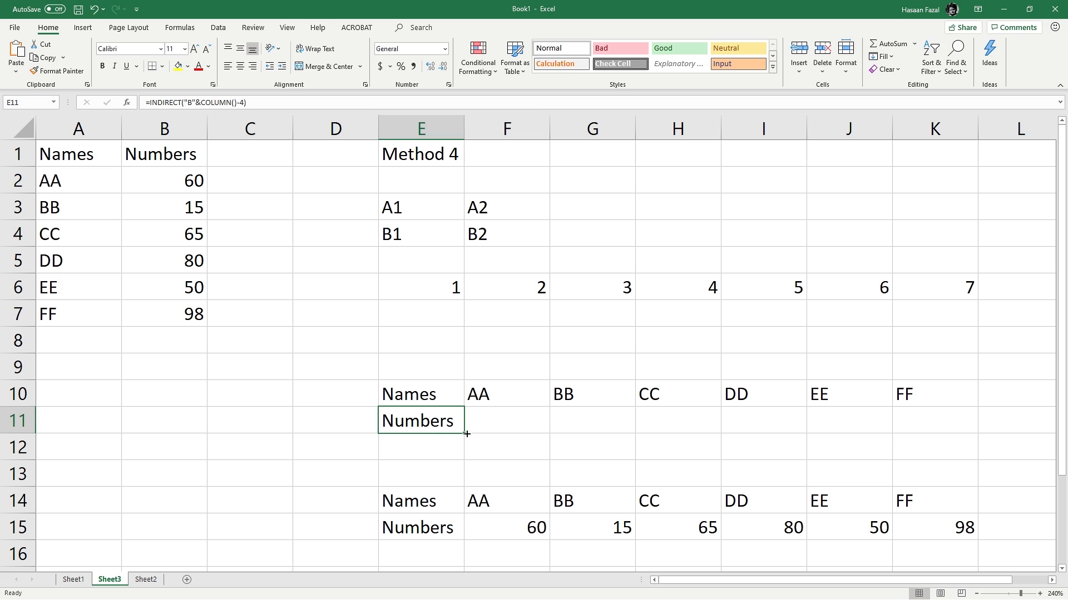
left_click_drag(466, 434, 955, 424)
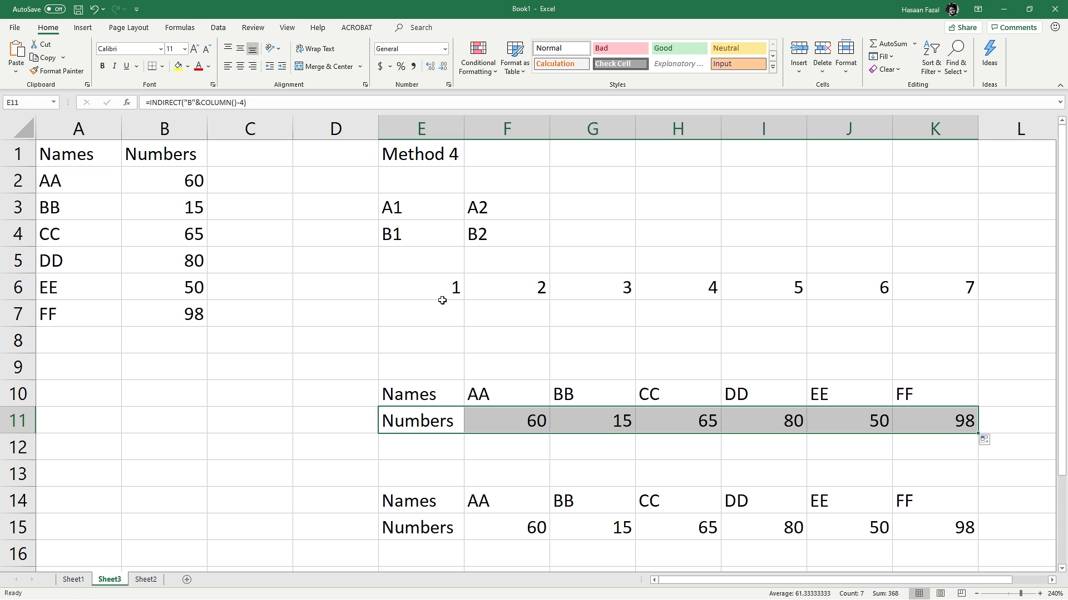
Step: Clear the helper numbers in E6:K6 and the earlier horizontal table in E14:K15
left_click_drag(429, 293, 935, 288)
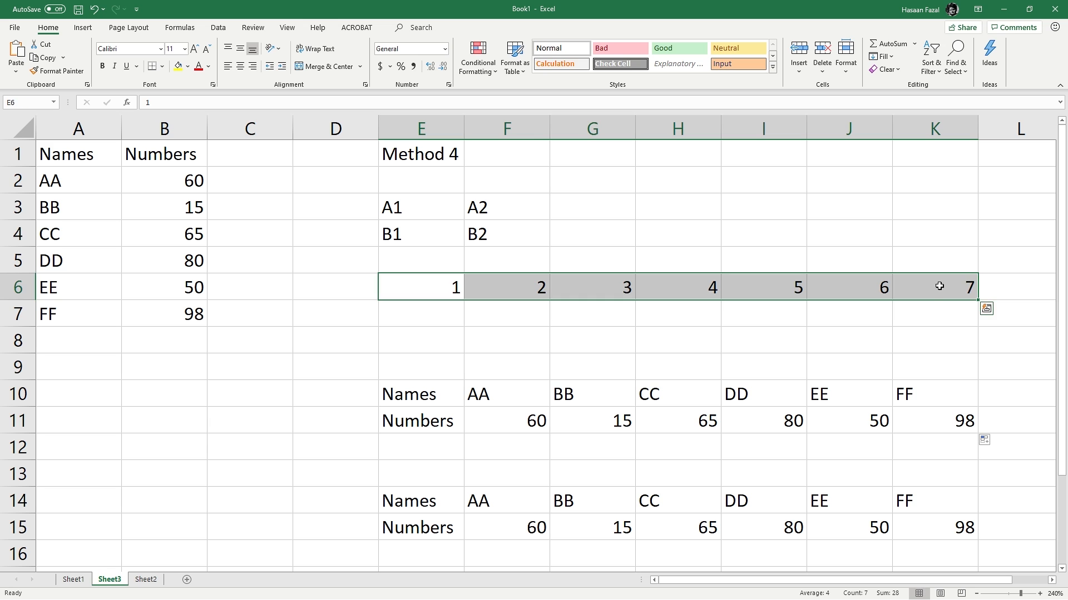
key("Delete")
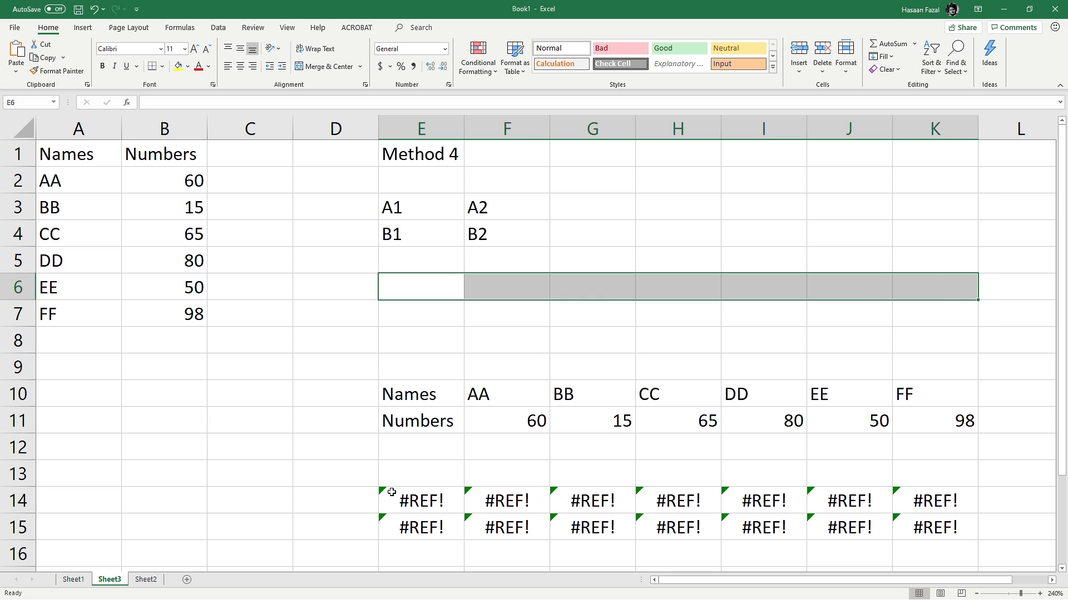
left_click_drag(382, 491, 989, 535)
key("Delete")
left_click(589, 445)
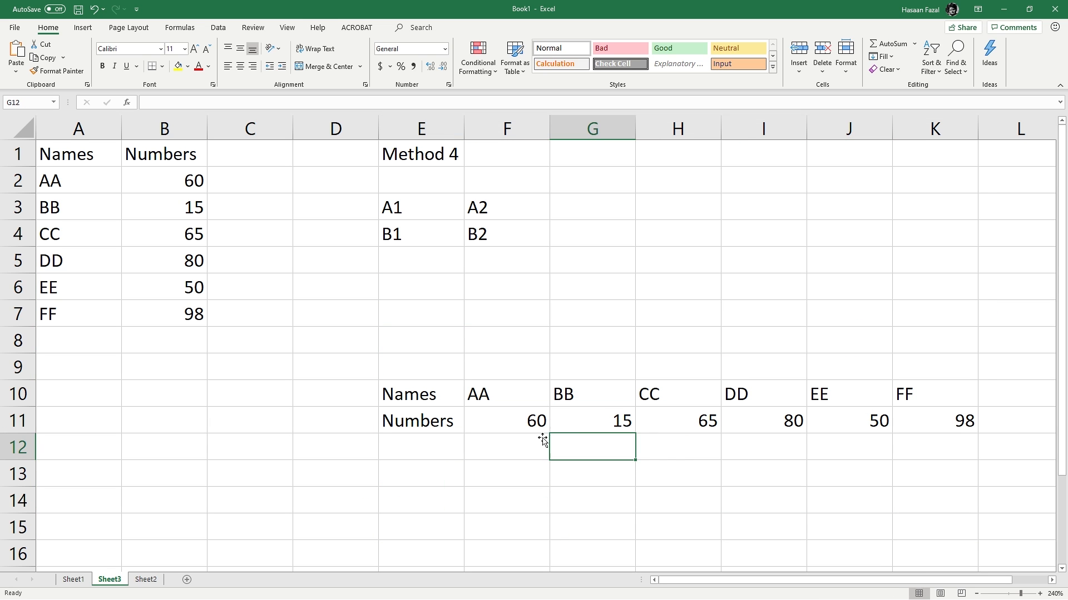
Step: Move the horizontal table from E10:K11 up to E6:K7
left_click(408, 392)
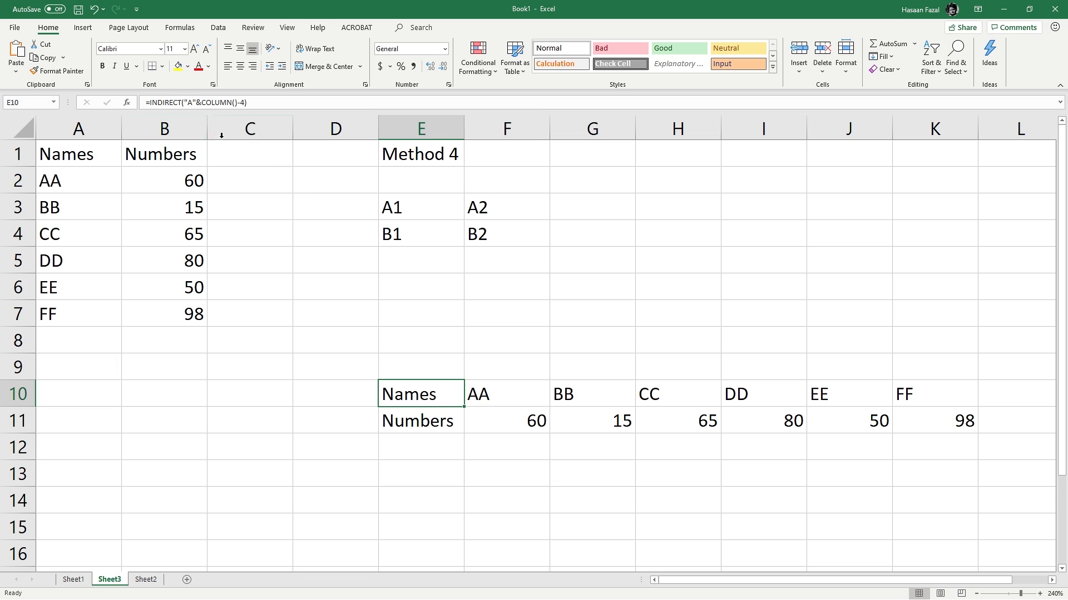
left_click_drag(453, 392, 967, 419)
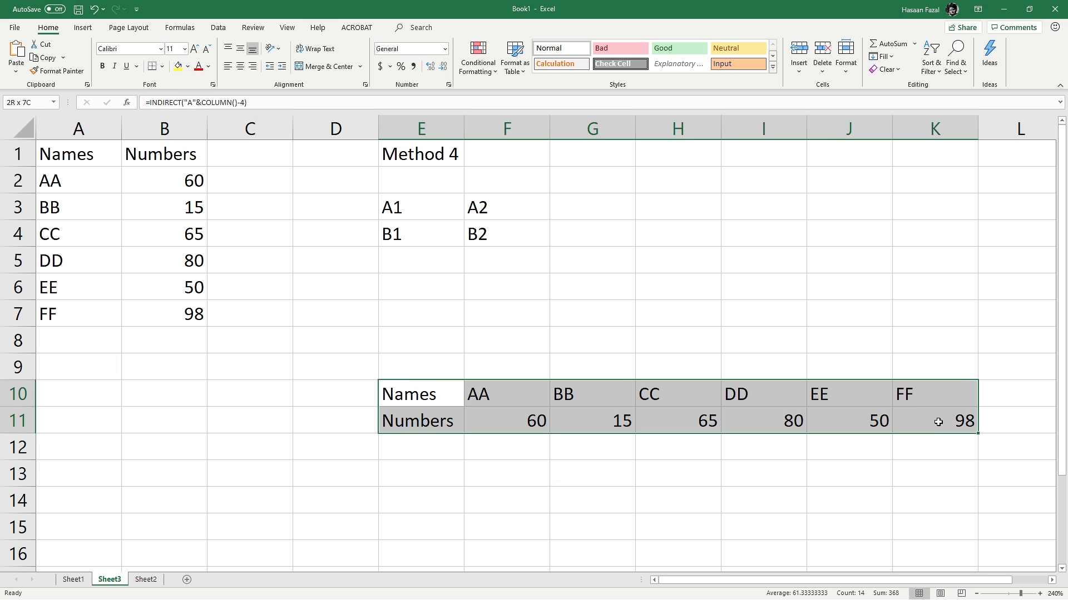
left_click_drag(869, 434, 855, 324)
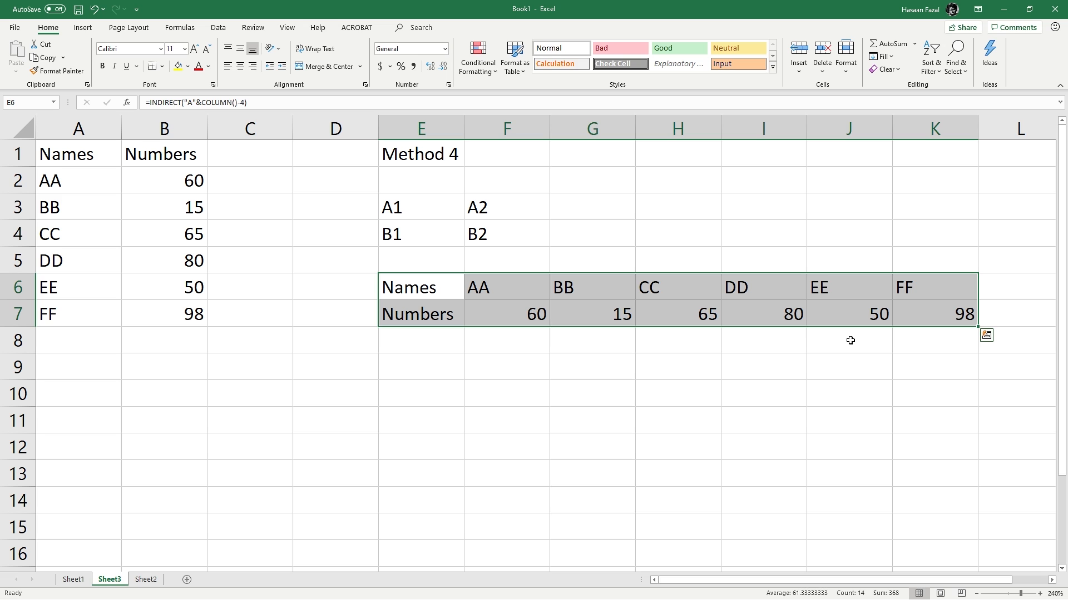
Step: Set the number for CC in cell B4 to 150 to test the link to the horizontal table
left_click(183, 232)
type("1")
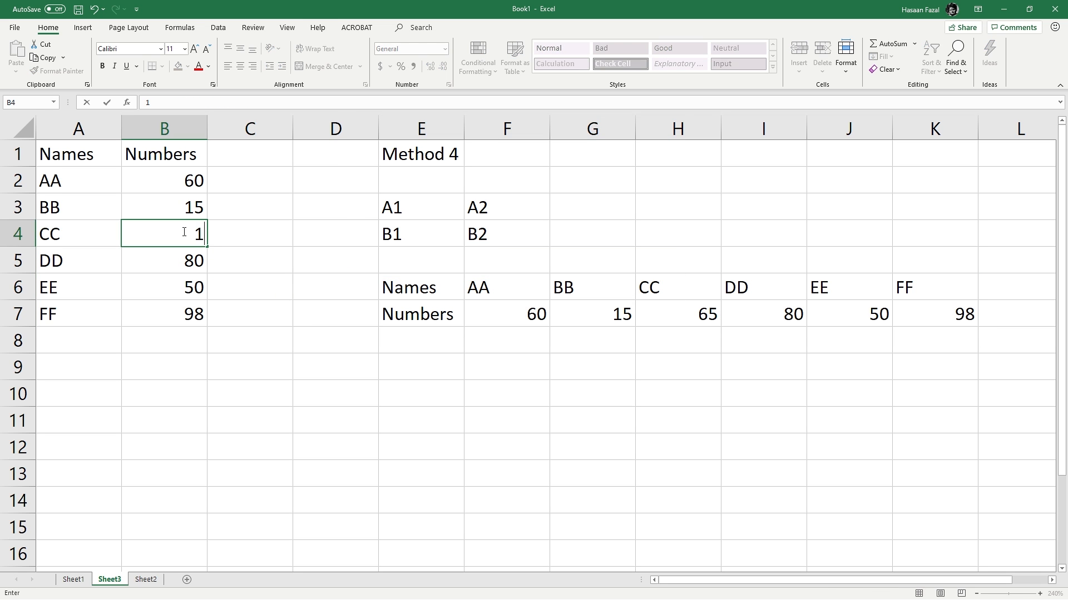
type("50")
key("Return")
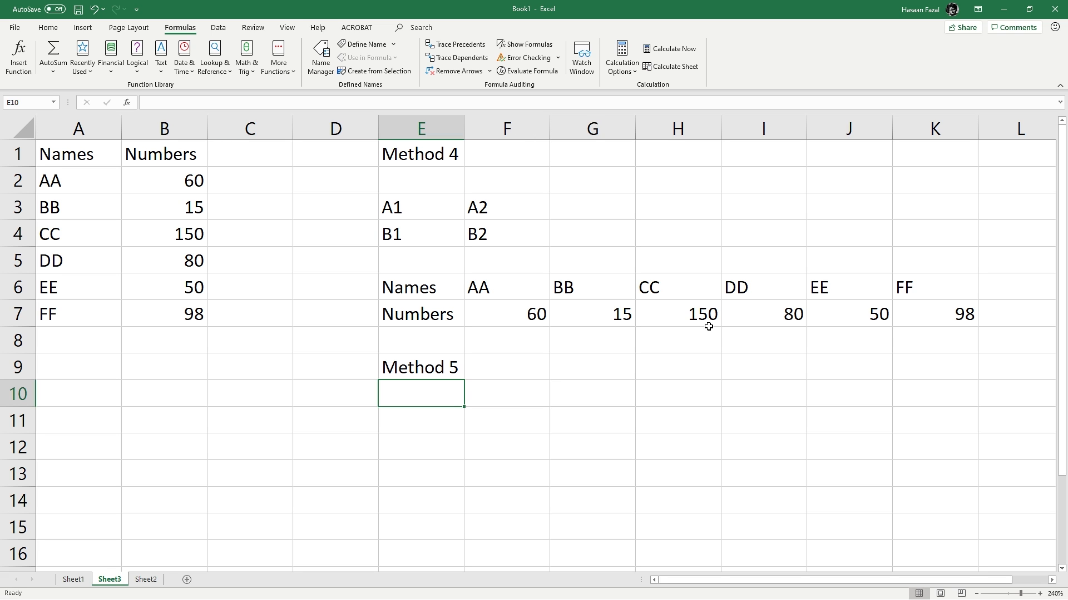
Step: Enter the formula =INDEX($A$1:$B$7,COLUMN()-4,1) in cell E10 and fill it across to K10
type("=inde")
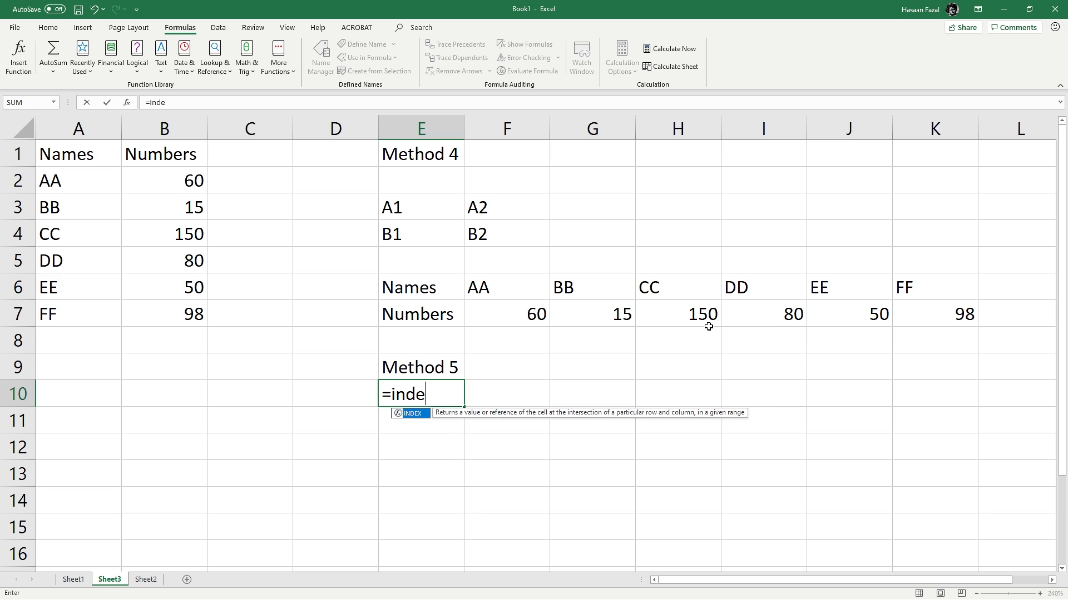
key("Tab")
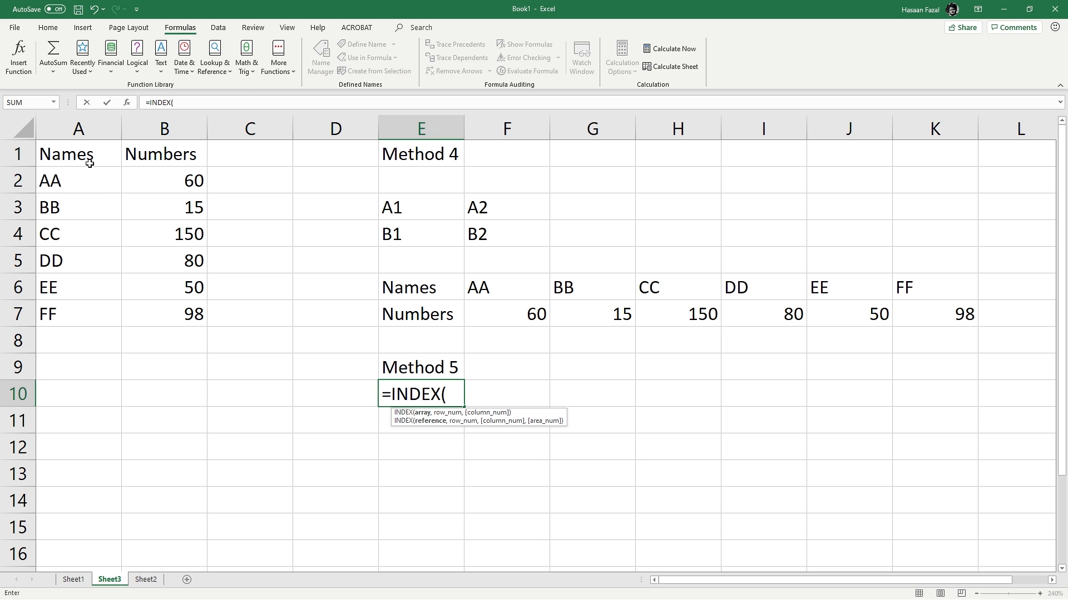
left_click_drag(90, 161, 168, 311)
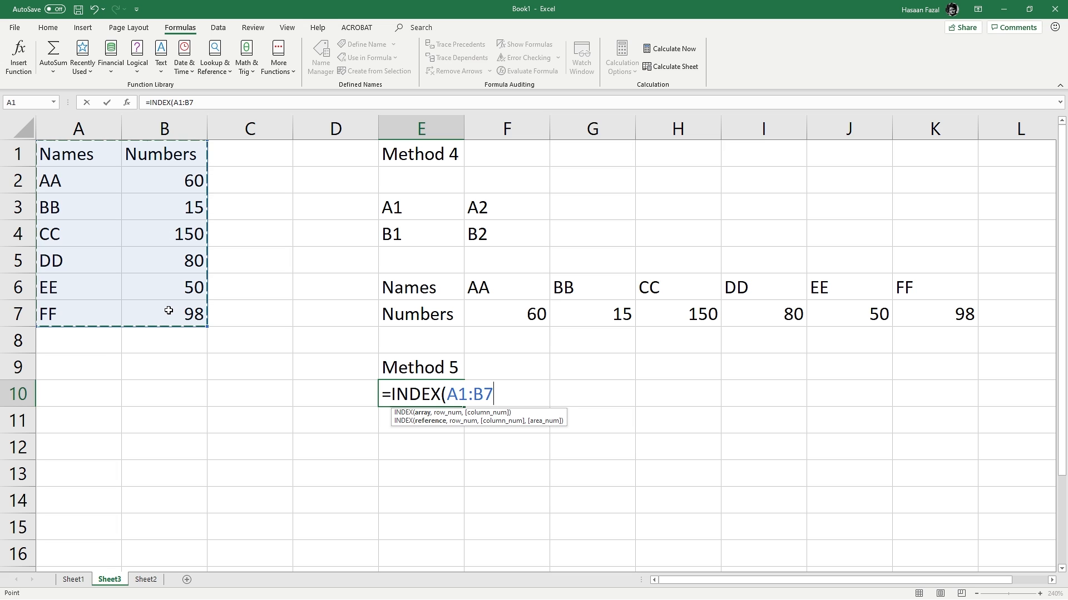
key("F4")
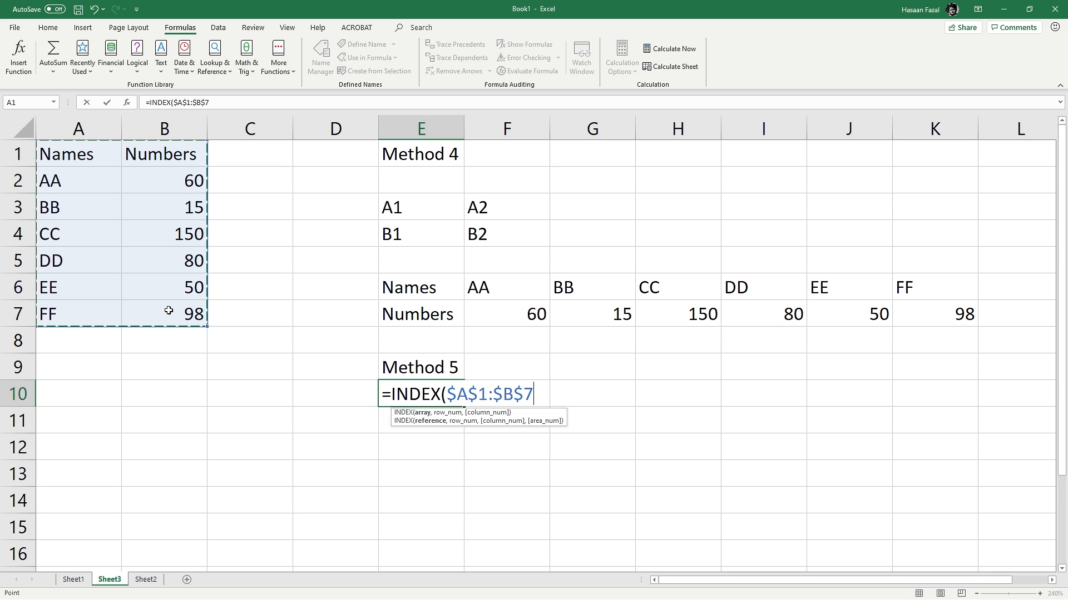
type(",")
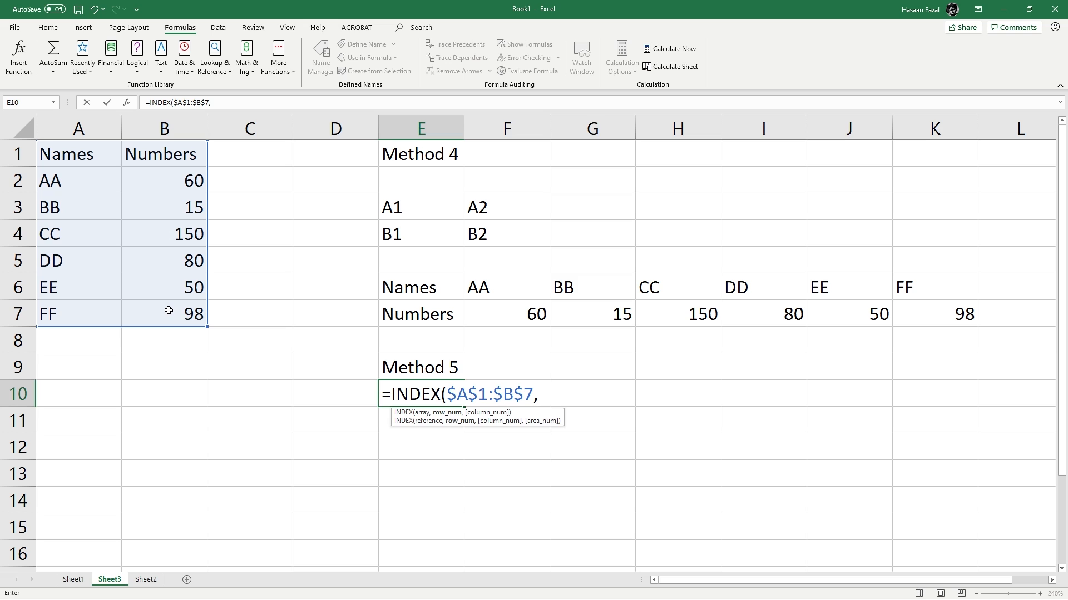
type("colum")
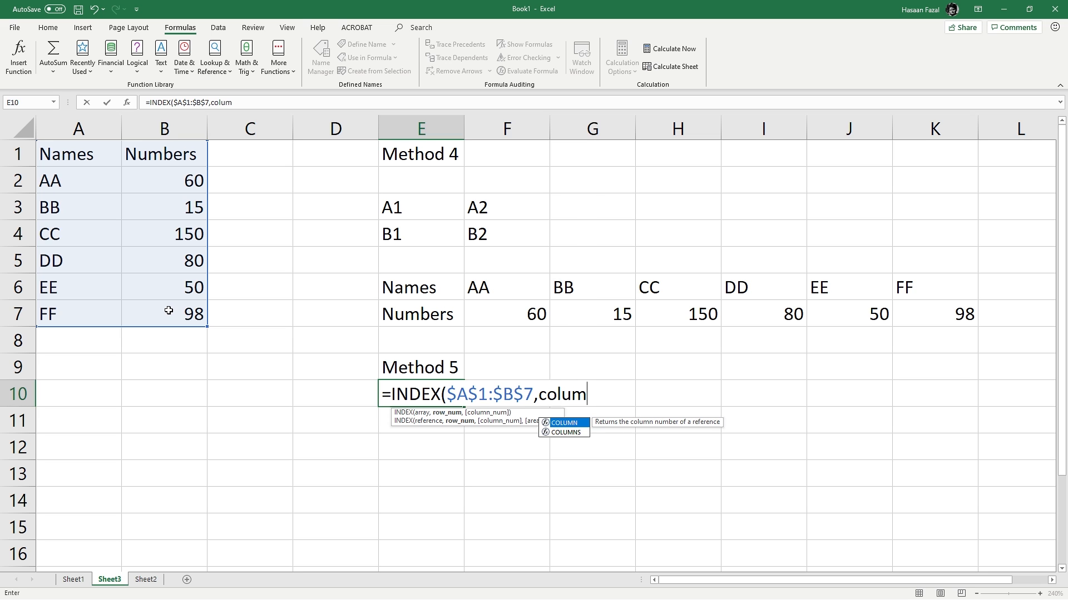
key("Tab")
type(")")
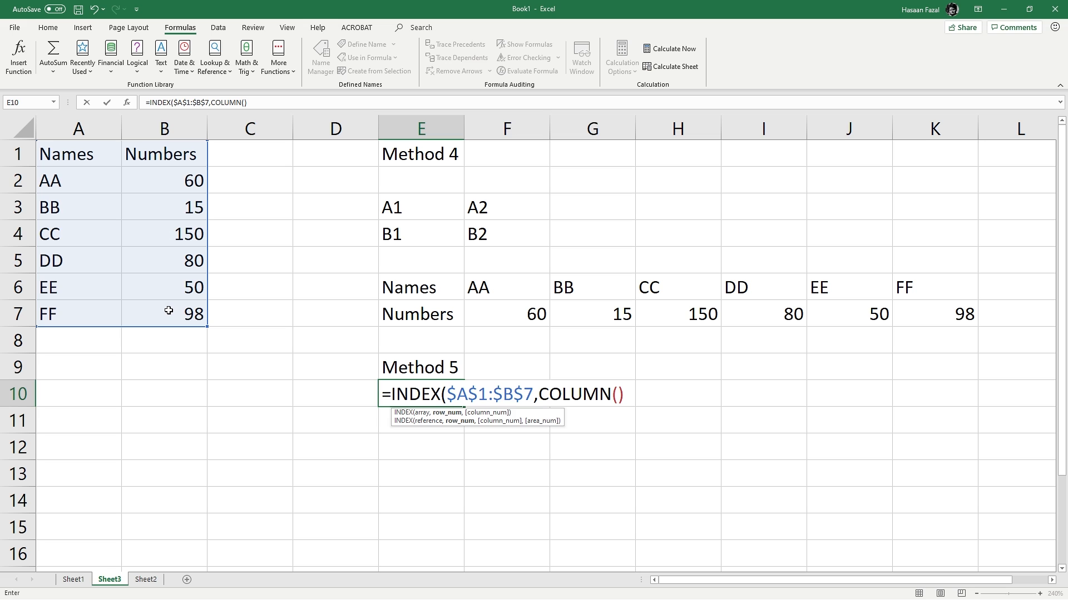
type("-4")
type(",")
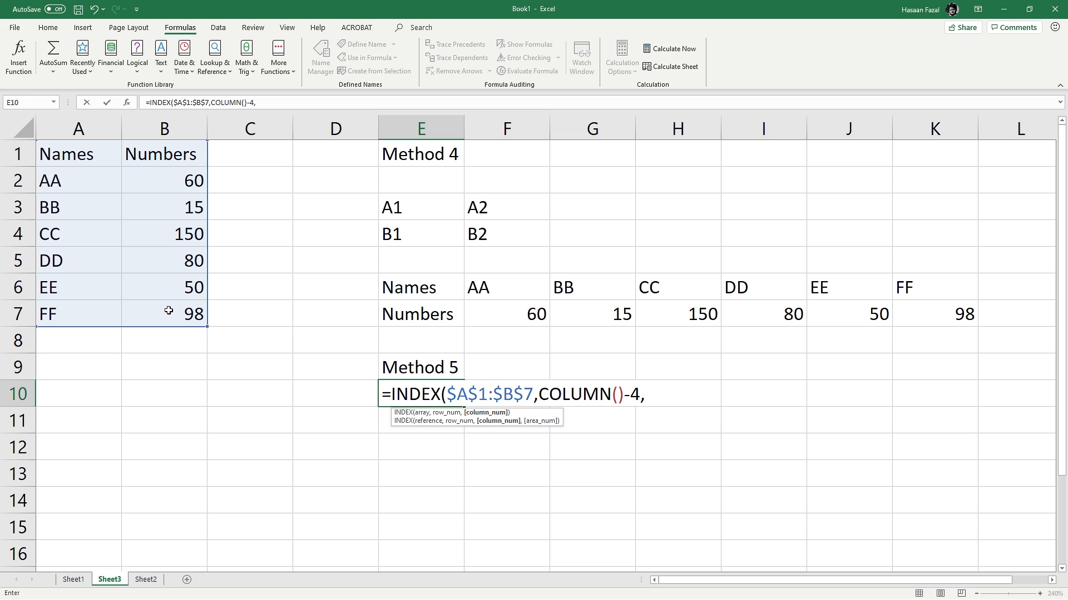
type("1)")
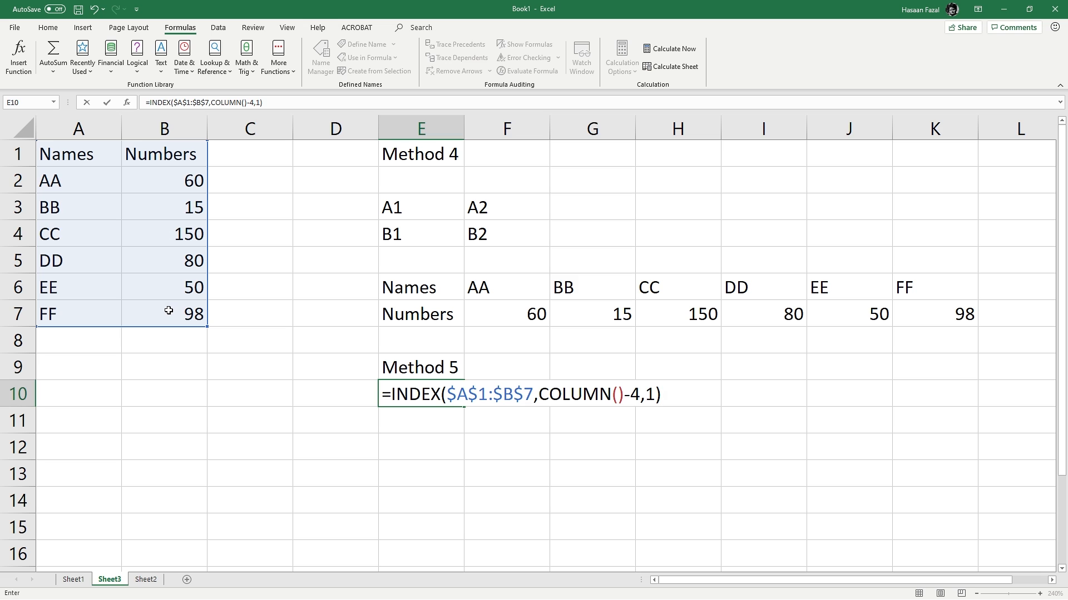
key("Return")
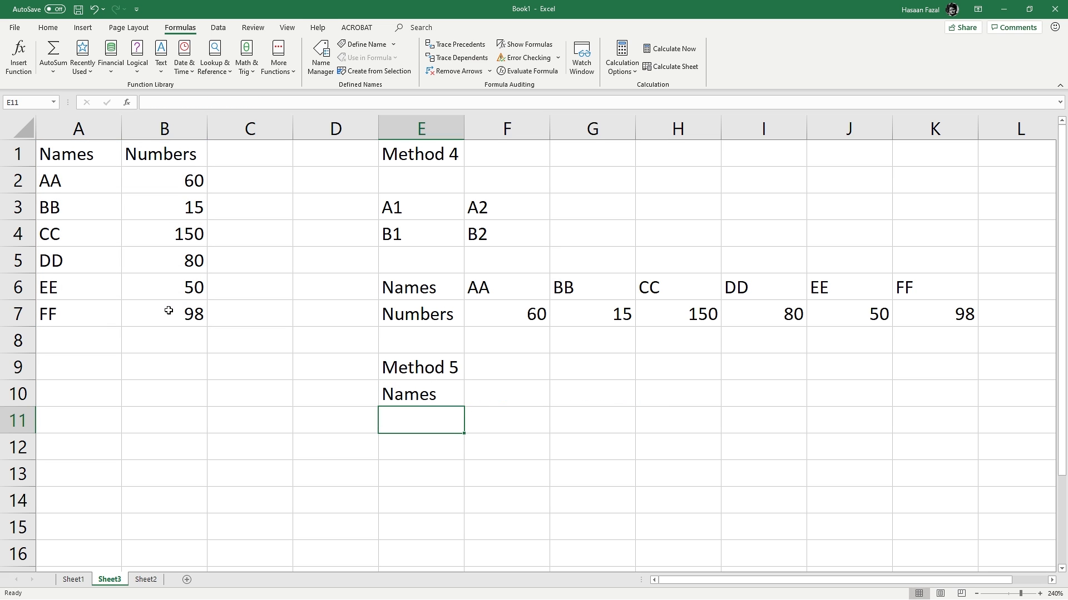
left_click(461, 401)
left_click_drag(463, 407, 966, 400)
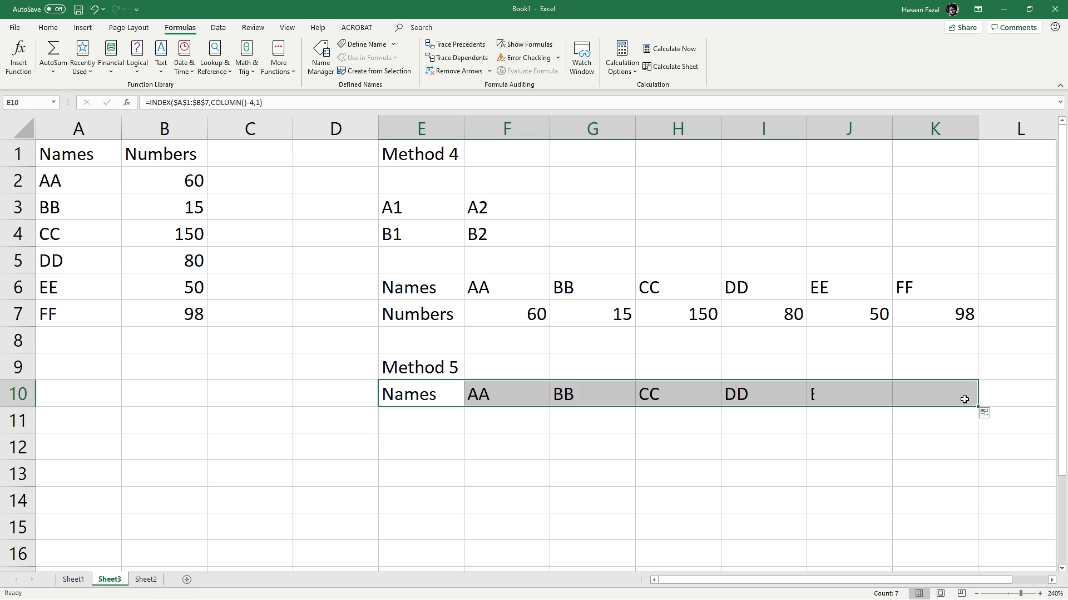
Step: Copy the INDEX formula from cell E10 down to cell E11
left_click(459, 426)
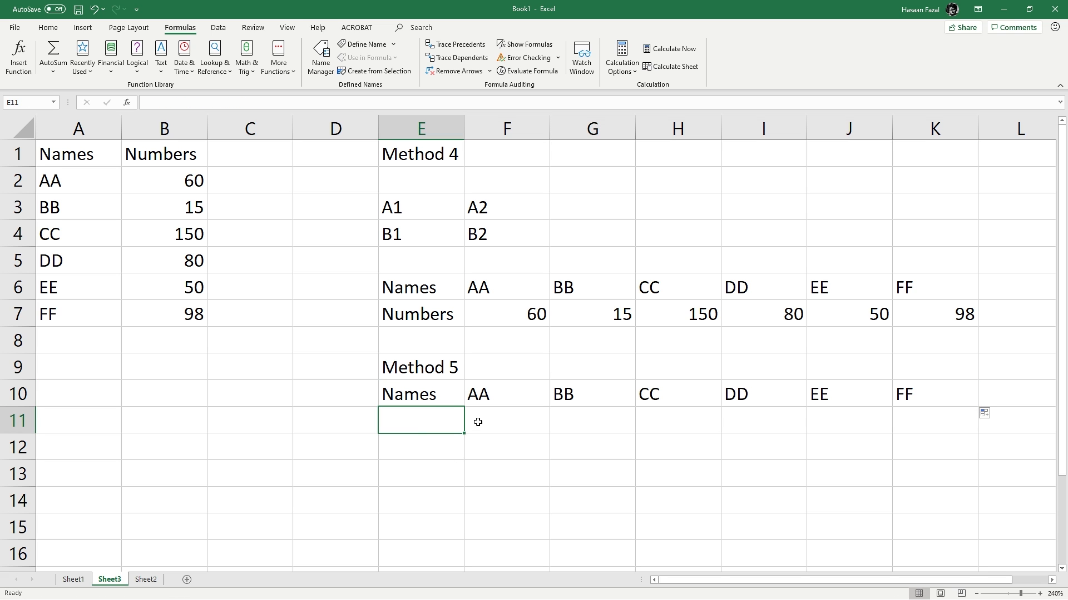
left_click(460, 403)
left_click_drag(462, 404, 449, 426)
left_click(449, 426)
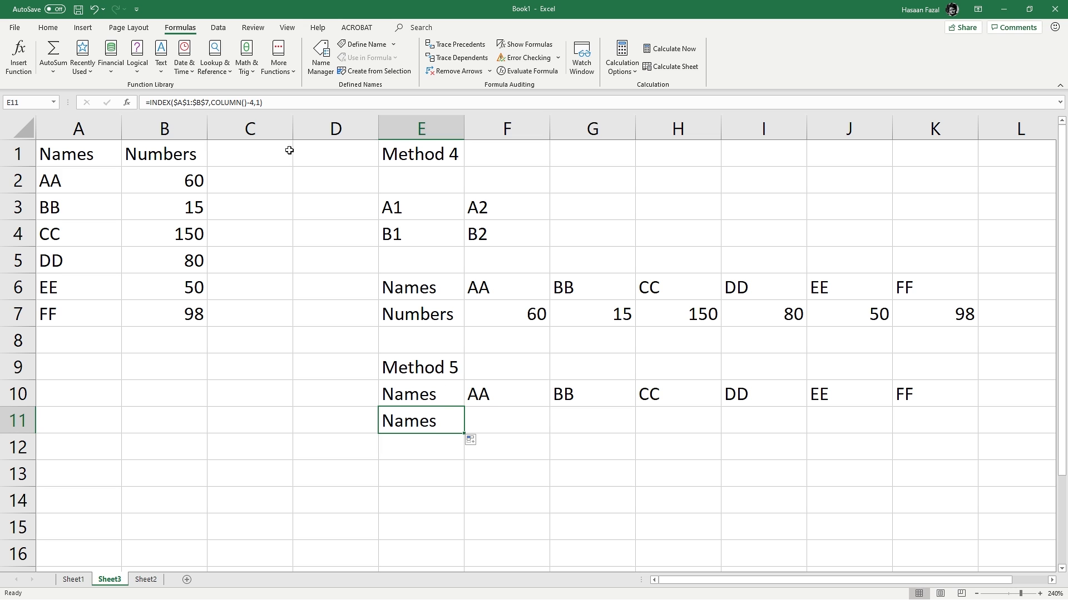
Step: Change the column number in E11's INDEX formula to 2 and fill the formula across to K11
double_click(442, 411)
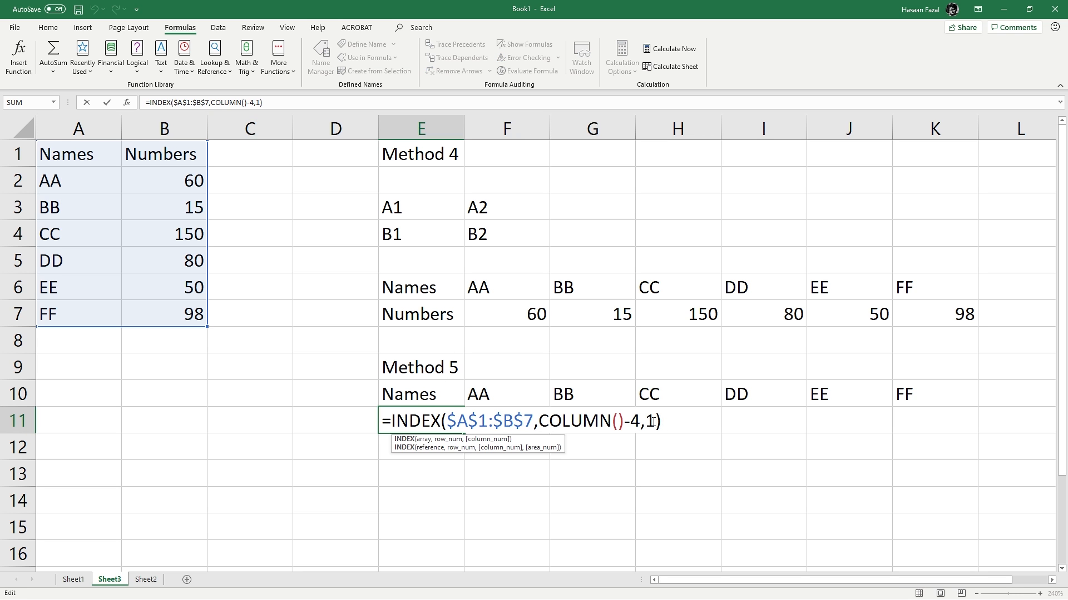
left_click(655, 423)
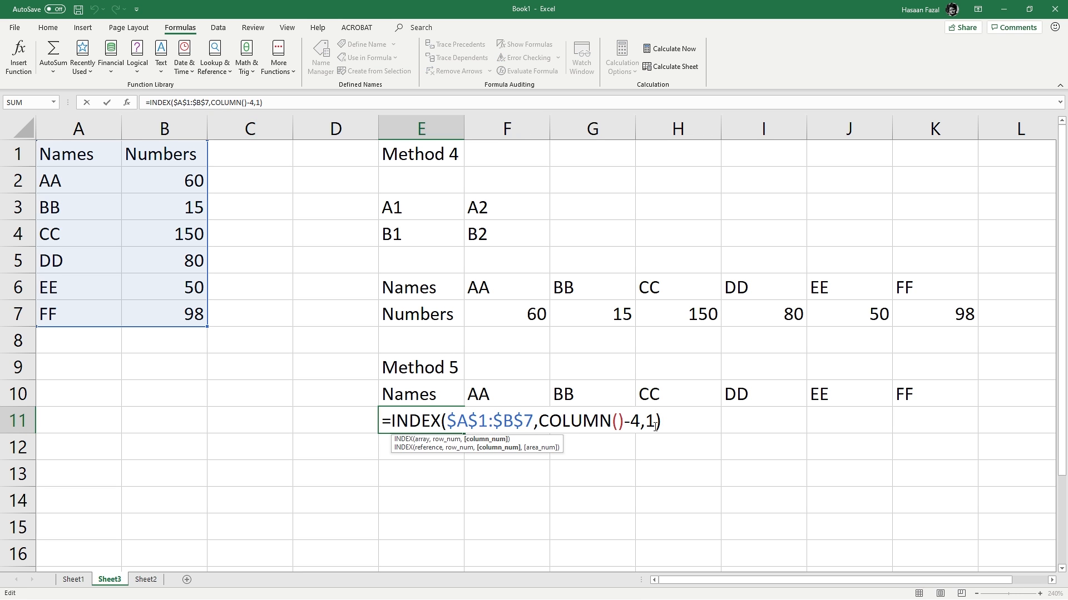
key("BackSpace")
type("2")
key("Return")
left_click(447, 421)
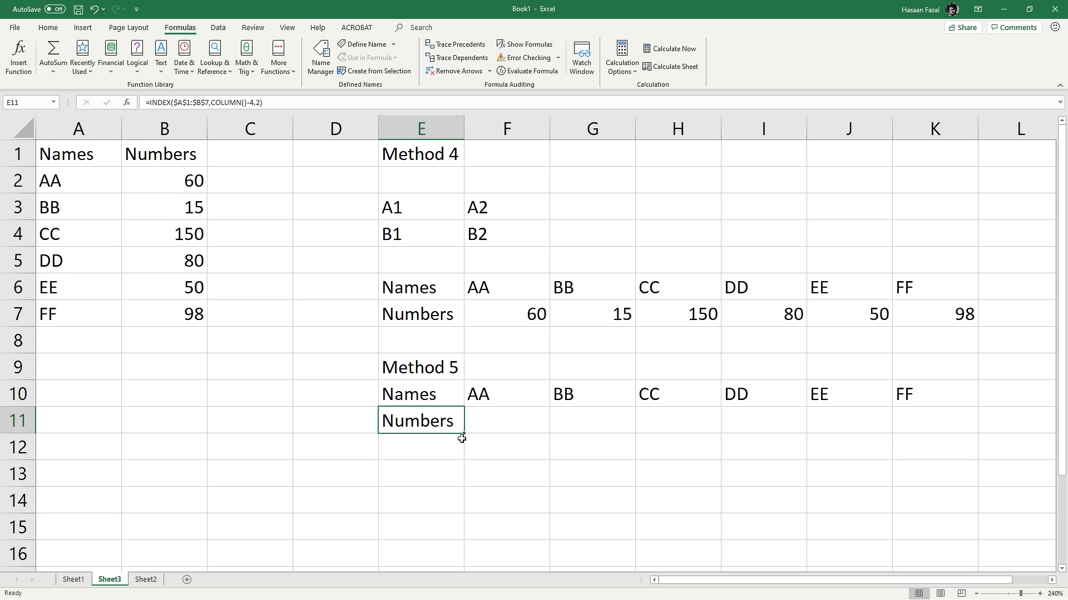
left_click_drag(462, 434, 953, 421)
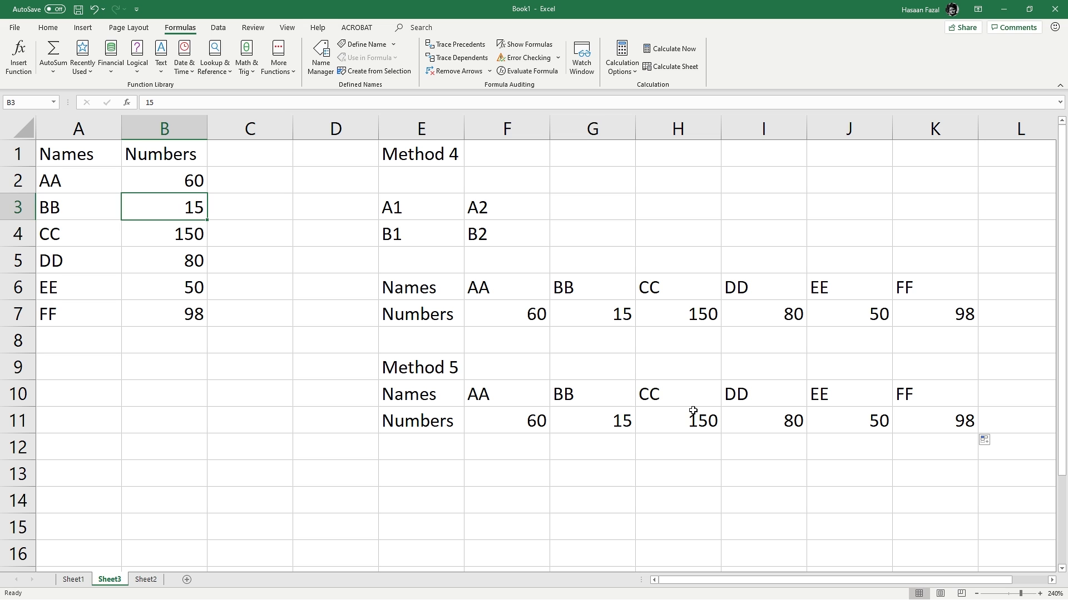
Step: Set the number for BB in cell B3 to 89 to test the link to the horizontal tables
type("89")
key("Return")
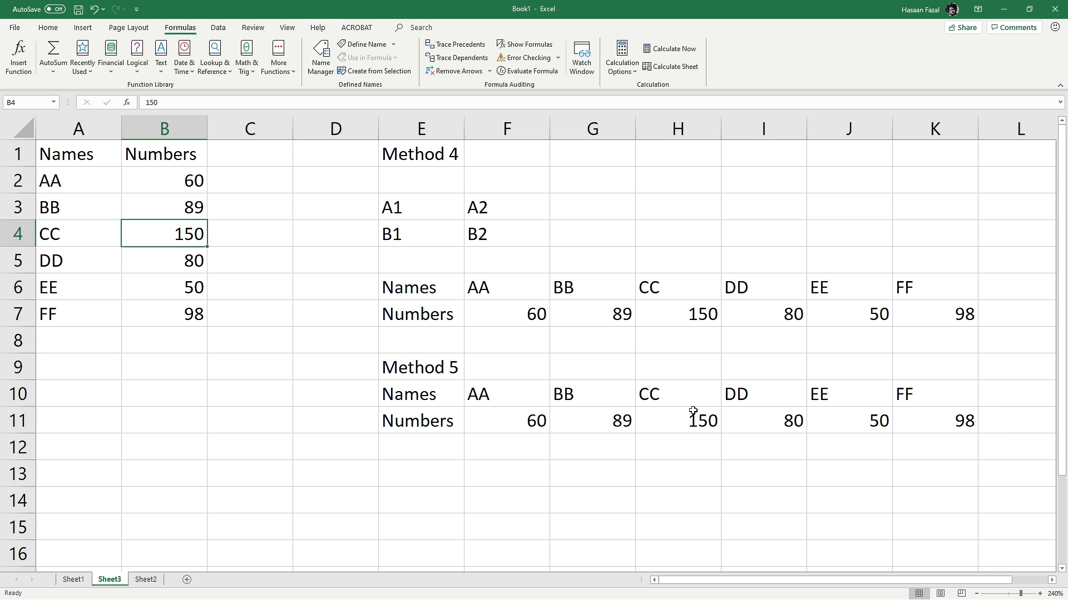